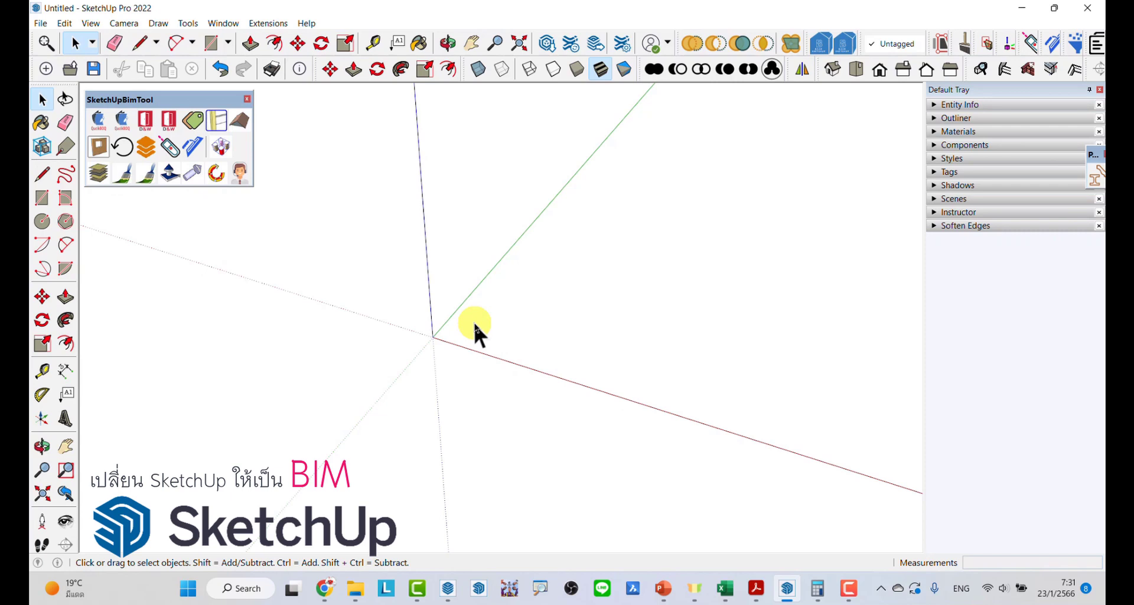
- Draw a 0.1 m by 0.1 m rectangle at the model origin
mouse_move(472, 320)
middle_mouse_down()
mouse_move(458, 328)
mouse_move(473, 318)
mouse_move(504, 332)
mouse_move(494, 320)
middle_mouse_up()
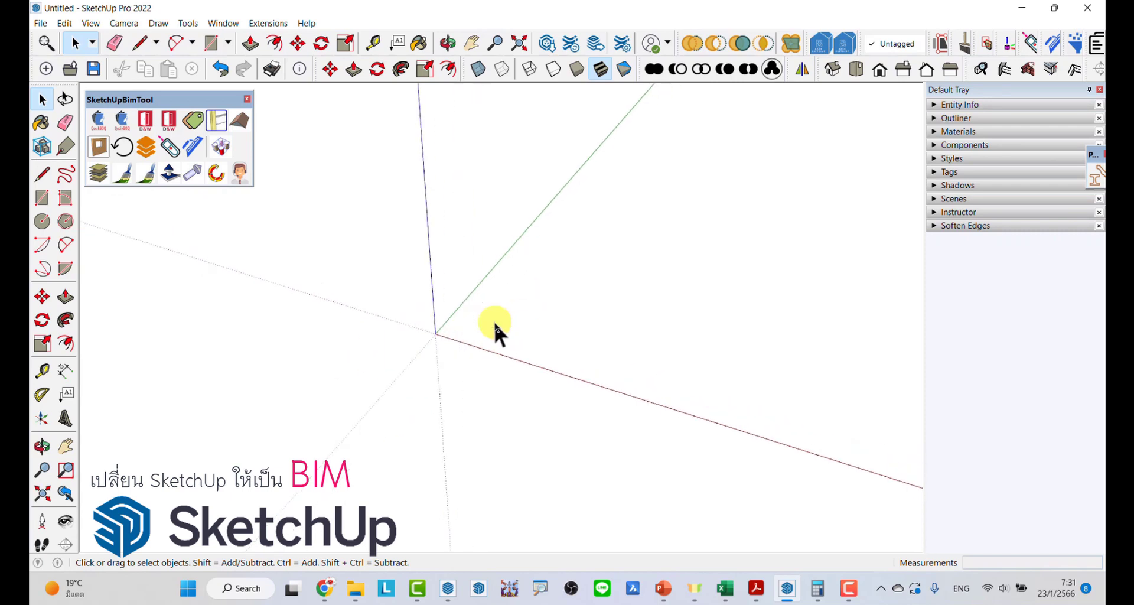
scroll(495, 323, "up", 2)
scroll(495, 323, "up", 2)
key("r")
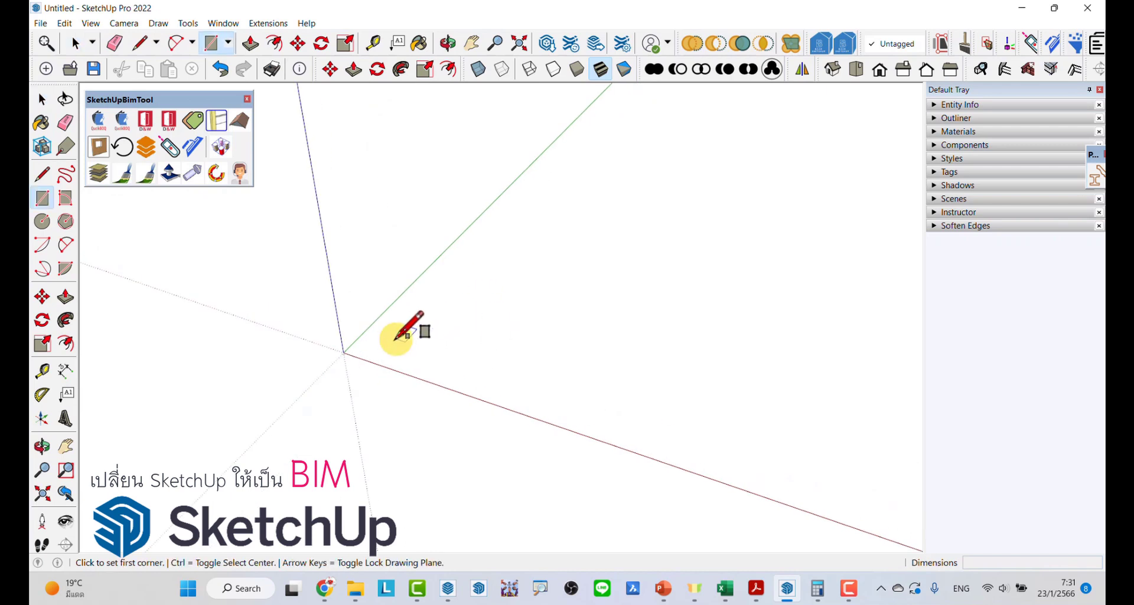
left_click(395, 339)
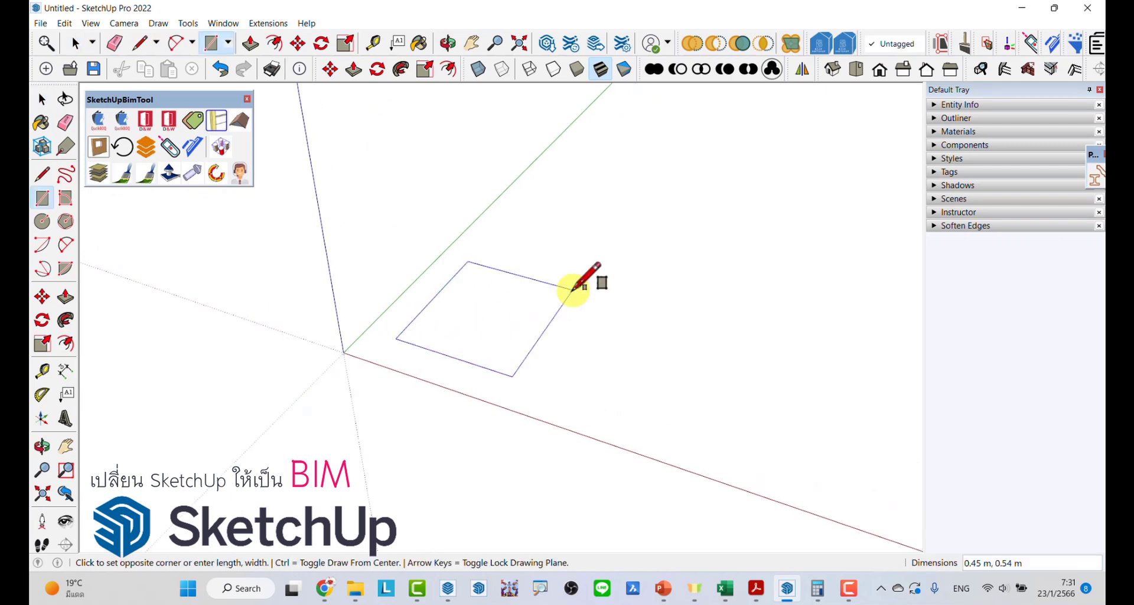
type(".1,.1")
key("Return")
key("space")
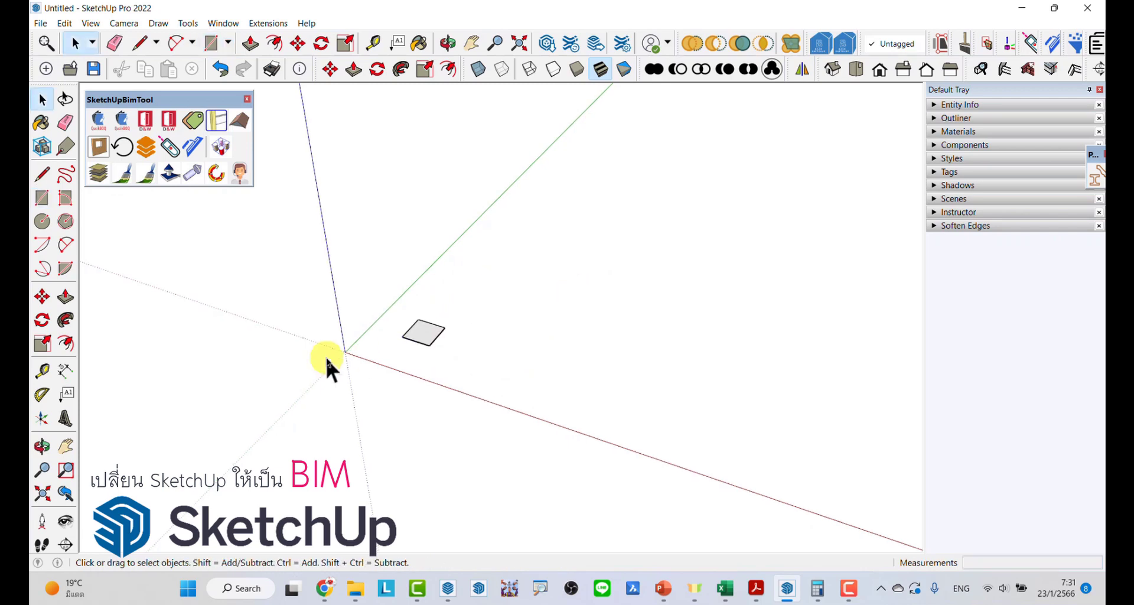
- Pull the square up 2 m into a column and select all of it
scroll(482, 313, "up", 3)
scroll(483, 324, "up", 2)
key("p")
left_click(483, 322)
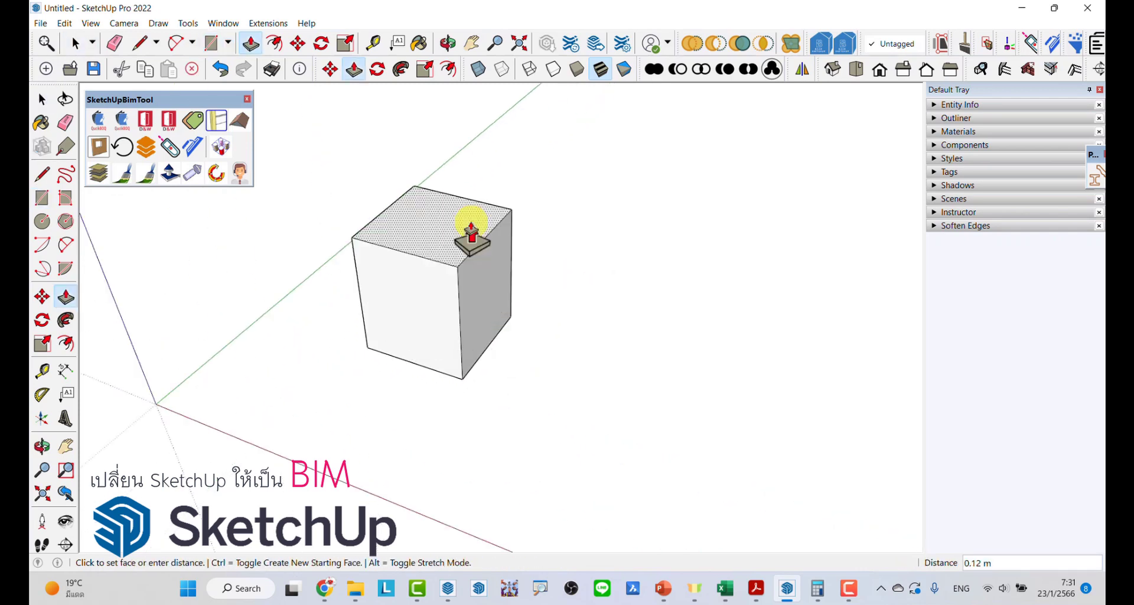
type("2")
key("Return")
key("space")
scroll(466, 388, "down", 3)
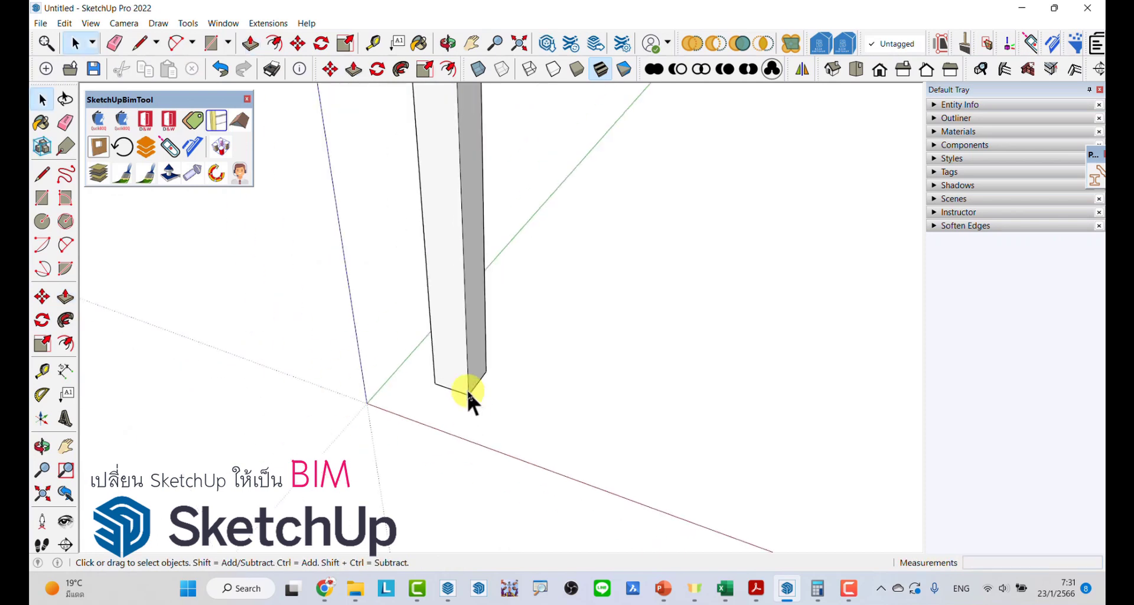
scroll(469, 402, "down", 2)
middle_click_drag(469, 397, 467, 367)
triple_click(462, 217)
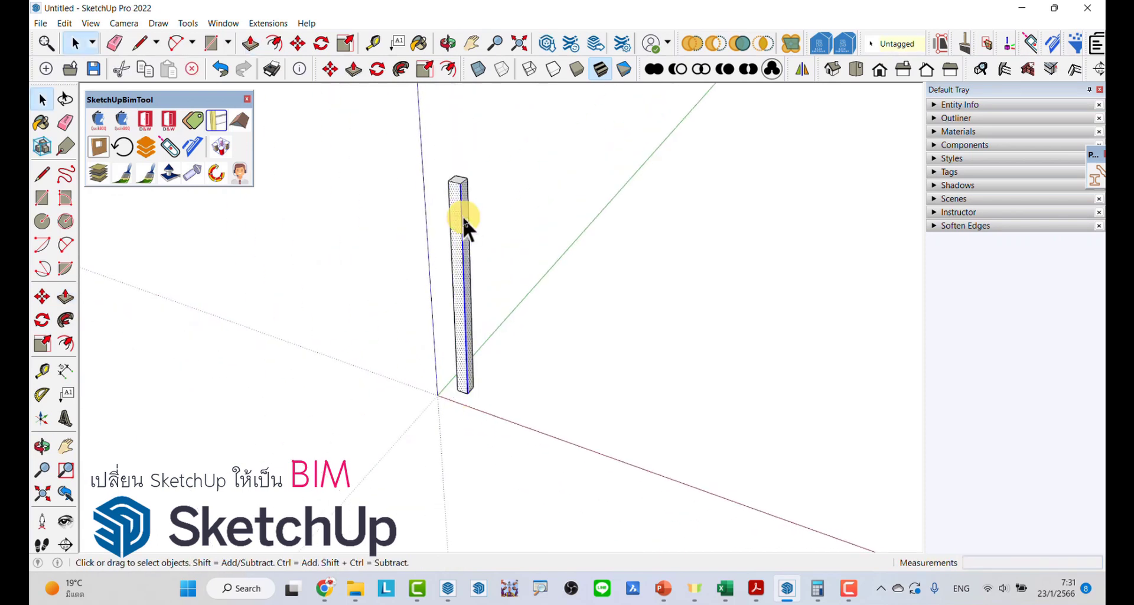
scroll(462, 217, "up", 3)
- Group the column and give it the instance name Steel in Entity Info
right_click(444, 191)
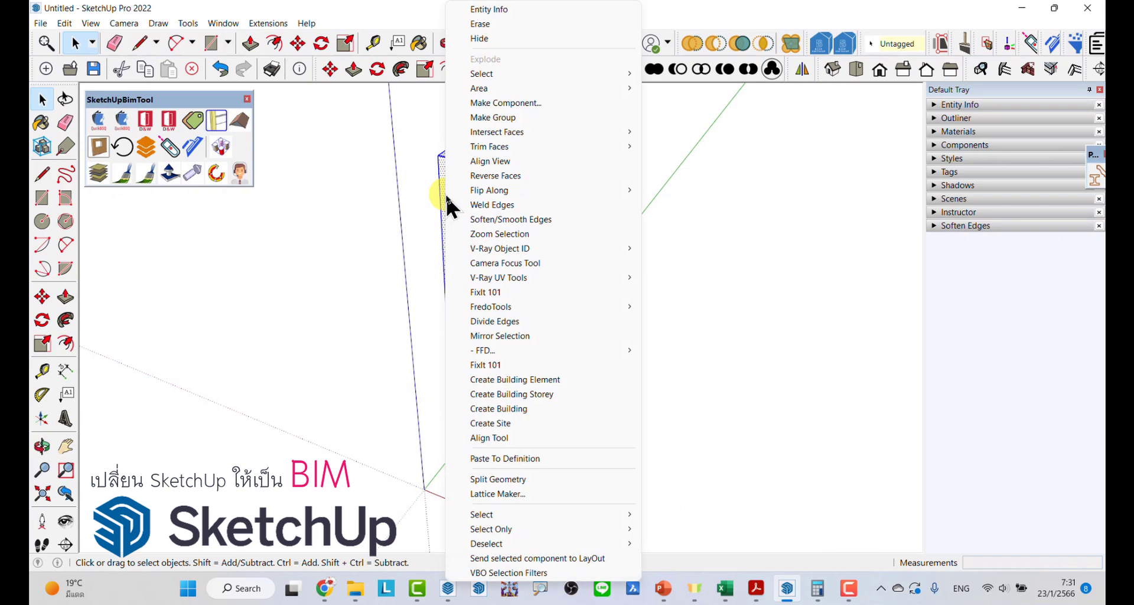
left_click(556, 117)
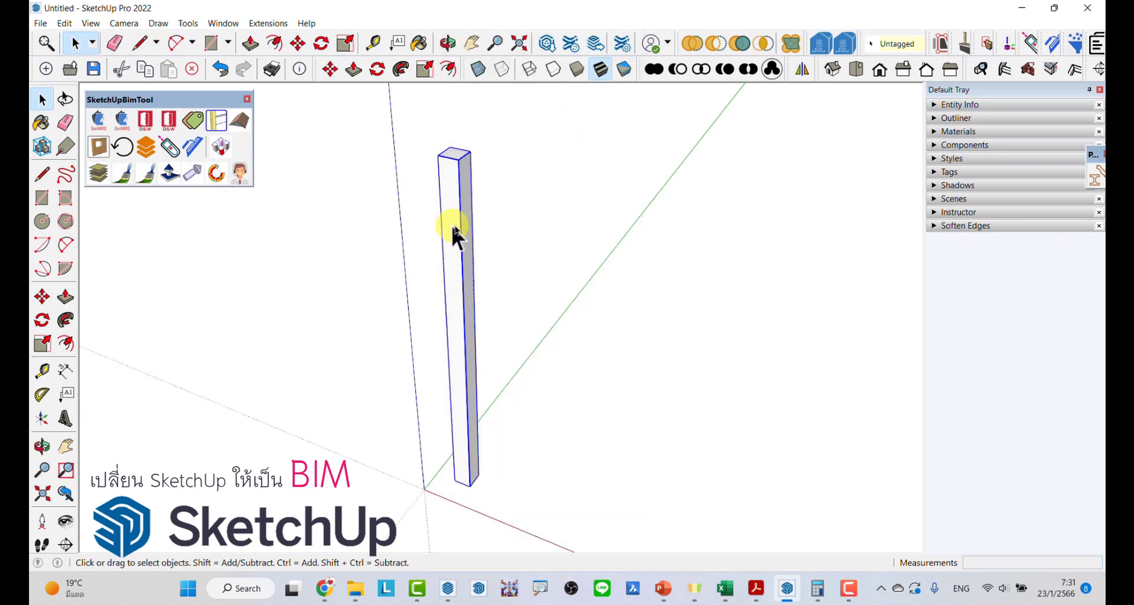
left_click(935, 105)
type("Steel")
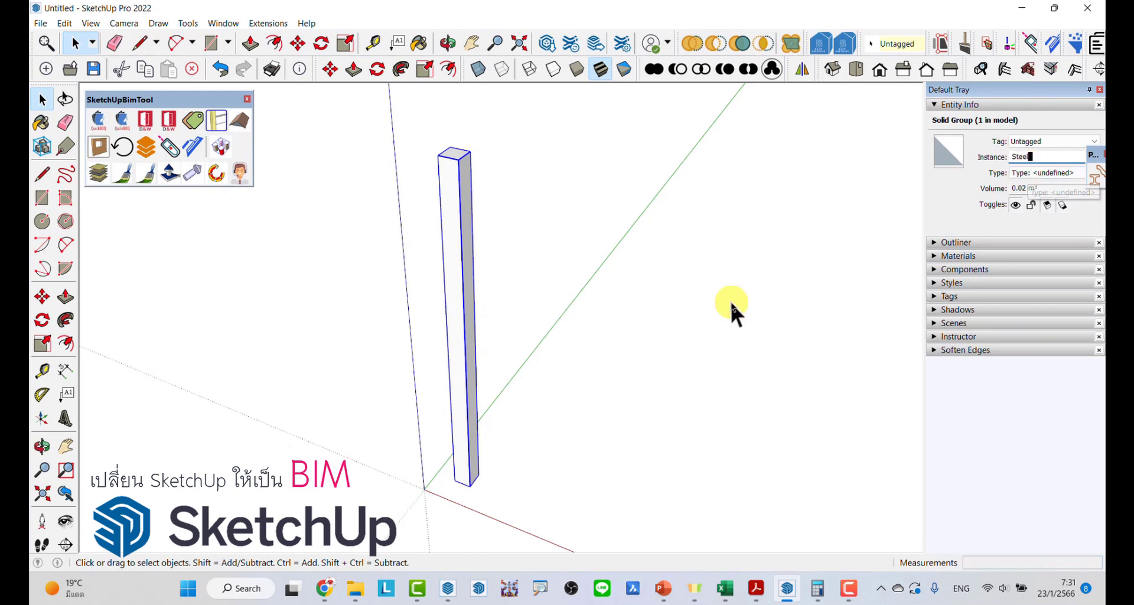
left_click(729, 302)
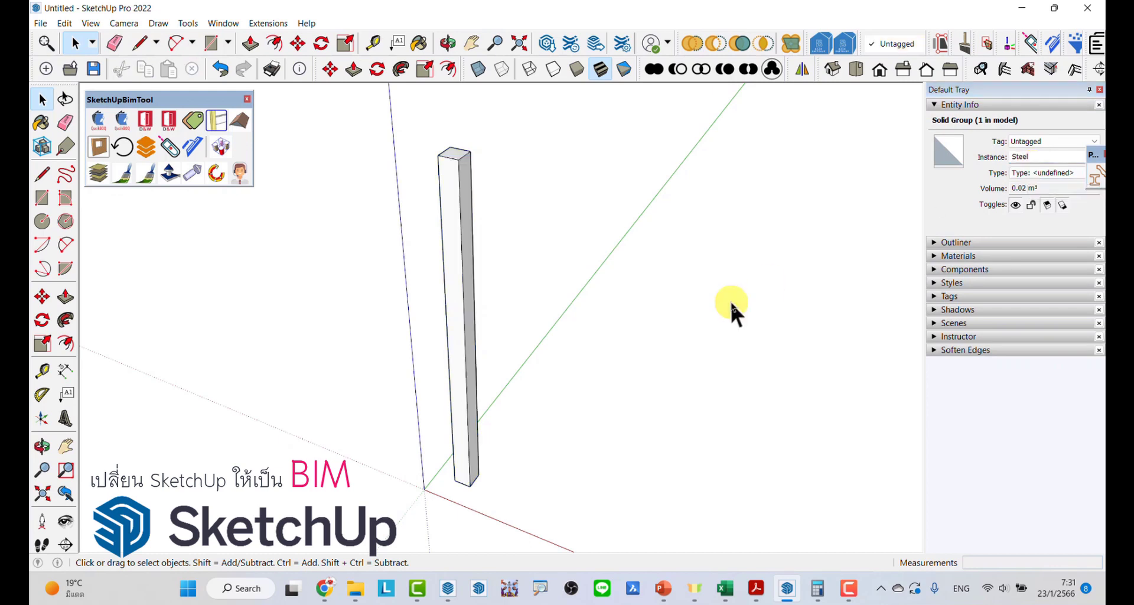
scroll(385, 278, "down", 3)
- Label the column with a Steel leader text placed to its left
left_click(436, 281)
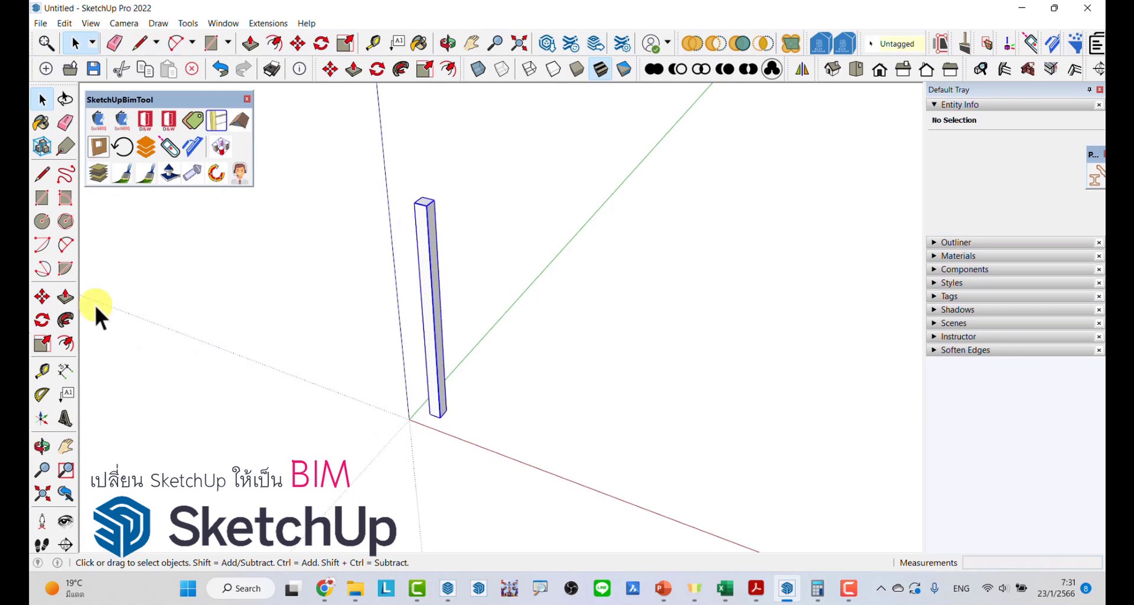
left_click(66, 393)
scroll(380, 285, "up", 2)
left_click(436, 236)
left_click(405, 224)
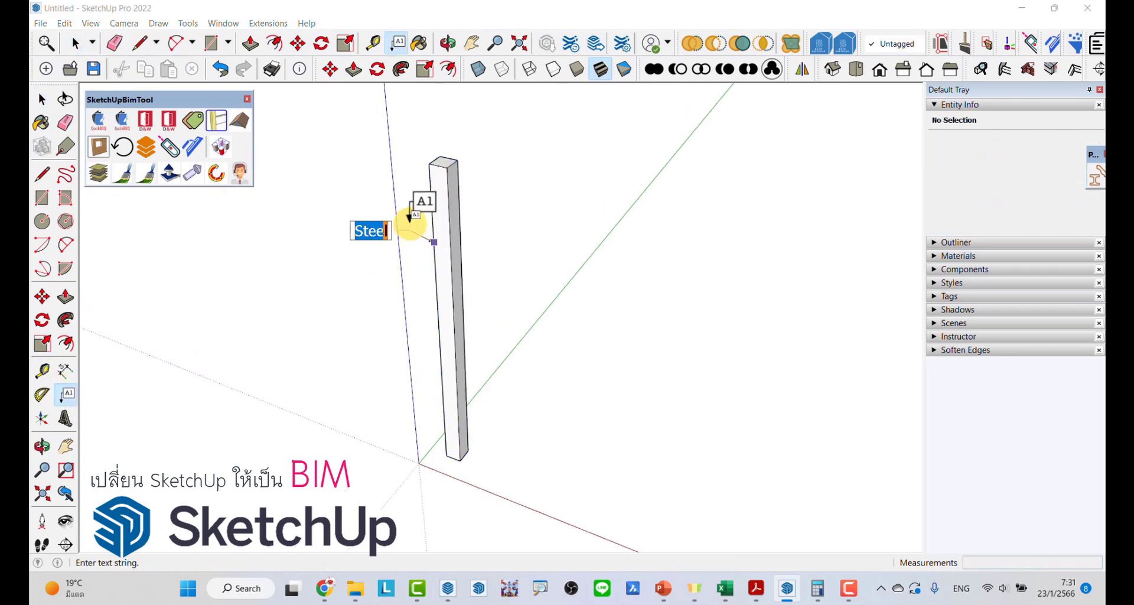
key("Return")
key("space")
left_click(933, 105)
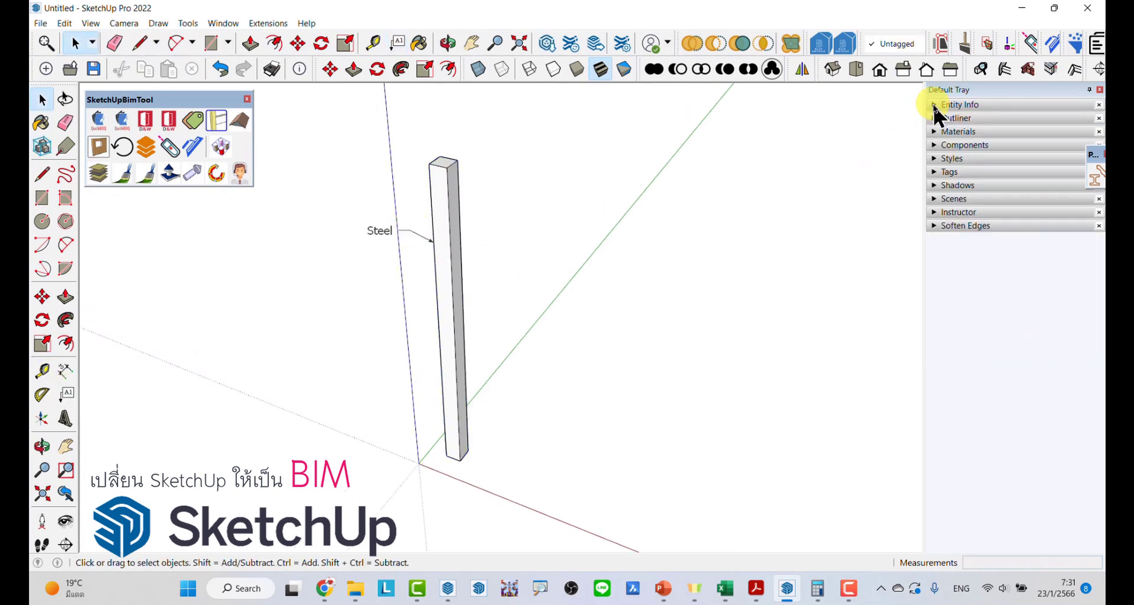
- Create a new tag named 'Steel tube'
left_click(939, 175)
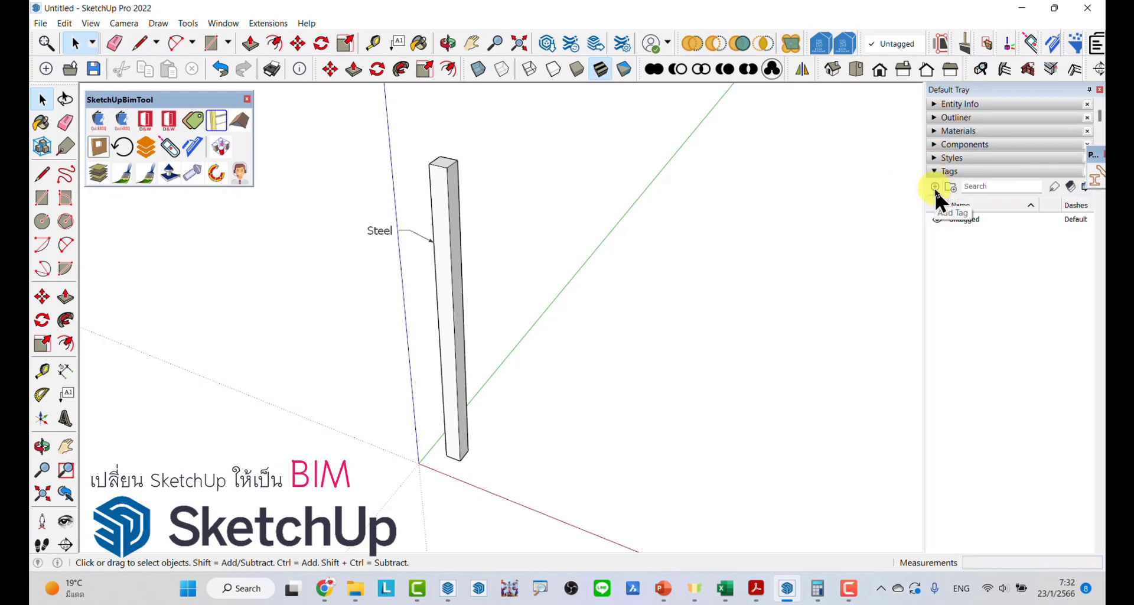
left_click(934, 186)
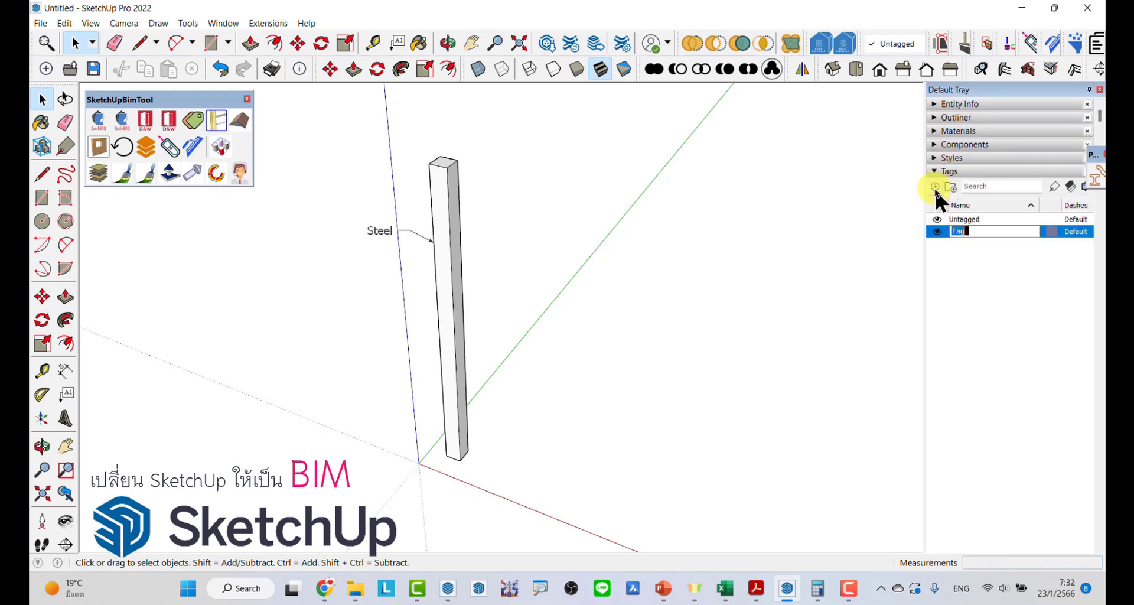
type("St")
type("ee")
type("l tub")
type("w")
key("BackSpace")
type("e")
left_click(740, 357)
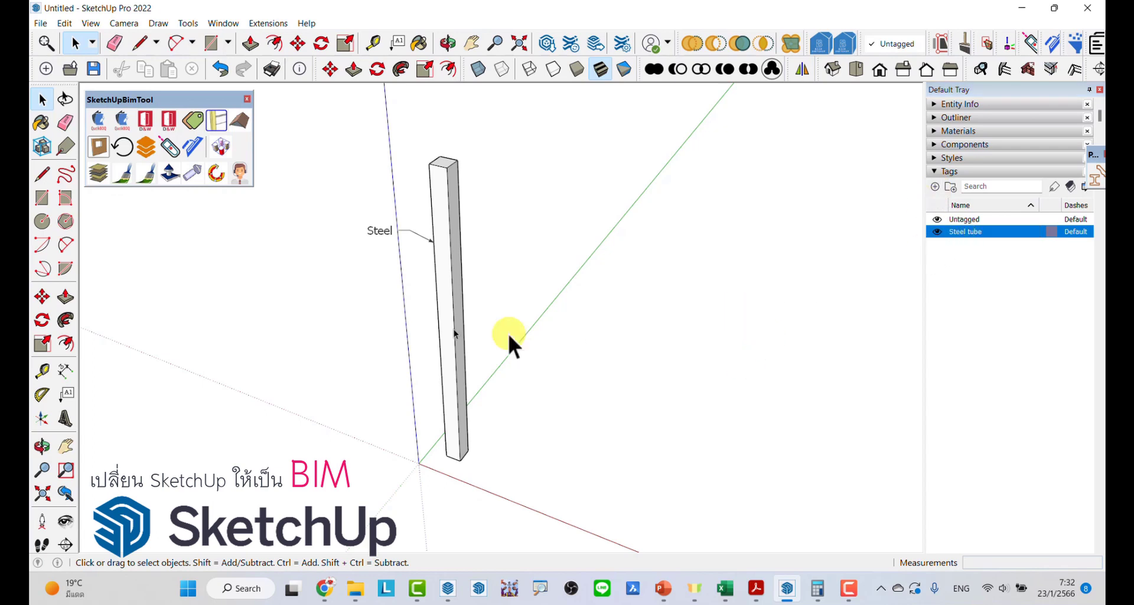
- Assign the column to the Steel tube tag and delete the Steel text label
left_click(449, 294)
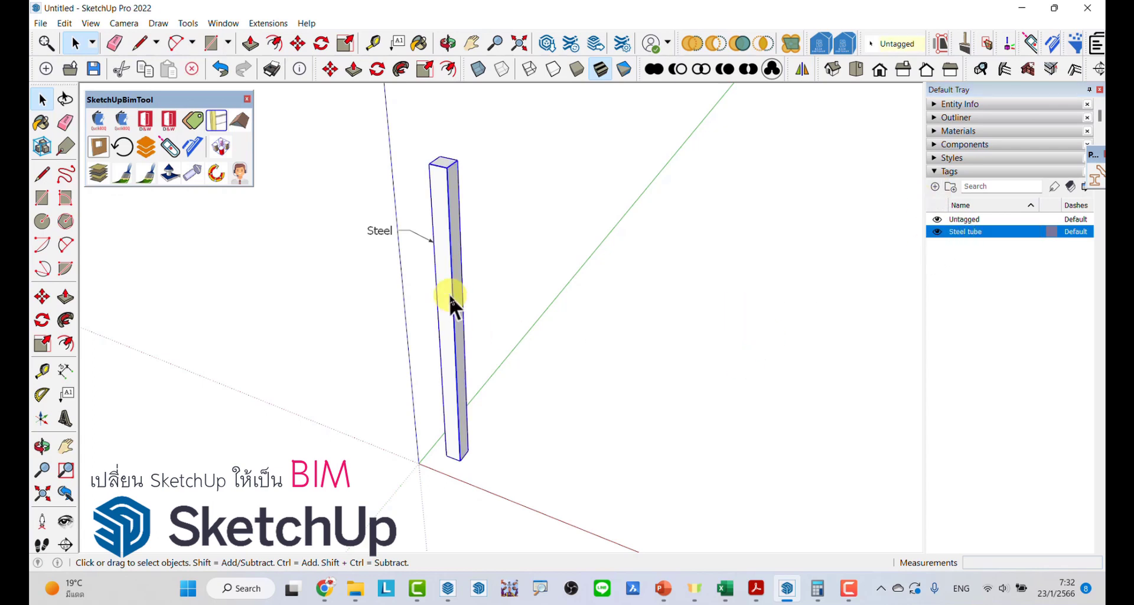
left_click(913, 41)
left_click(905, 77)
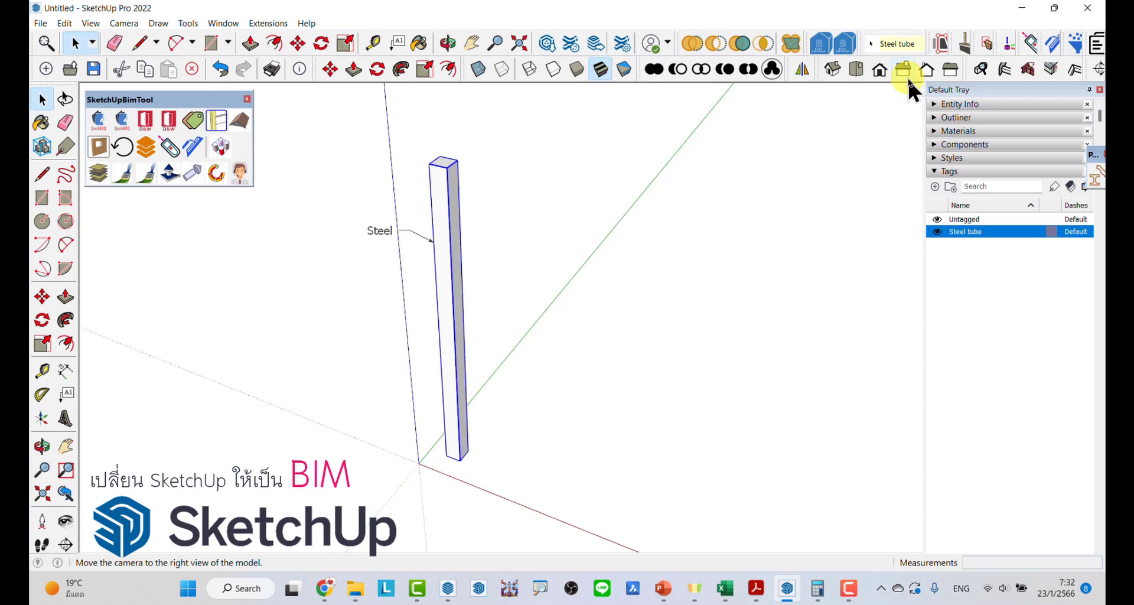
left_click(388, 272)
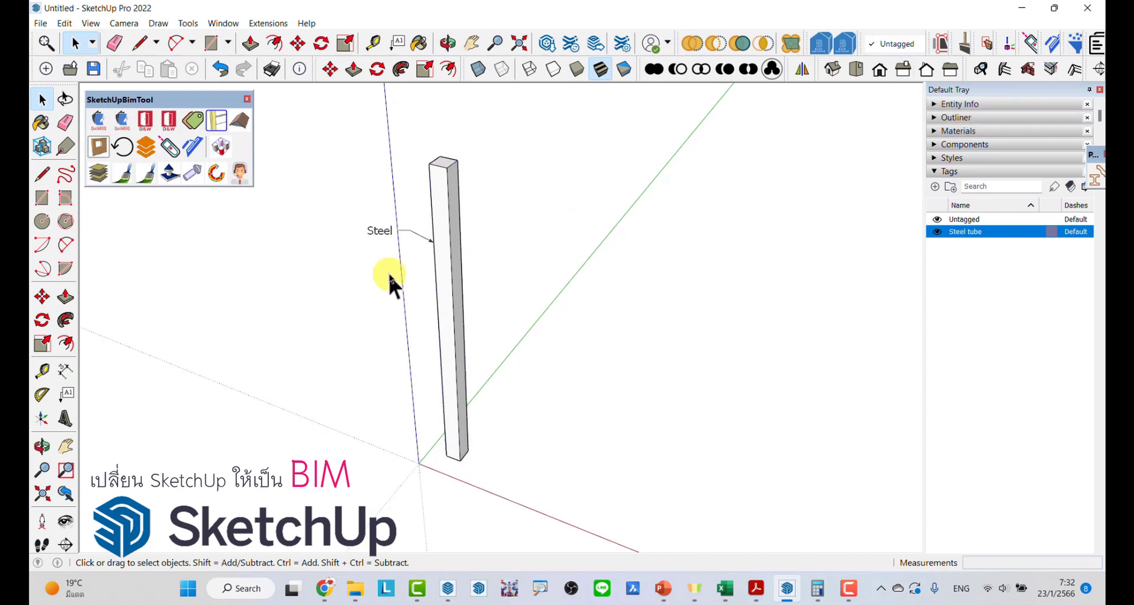
key("e")
left_click(390, 229)
key("space")
left_click(449, 258)
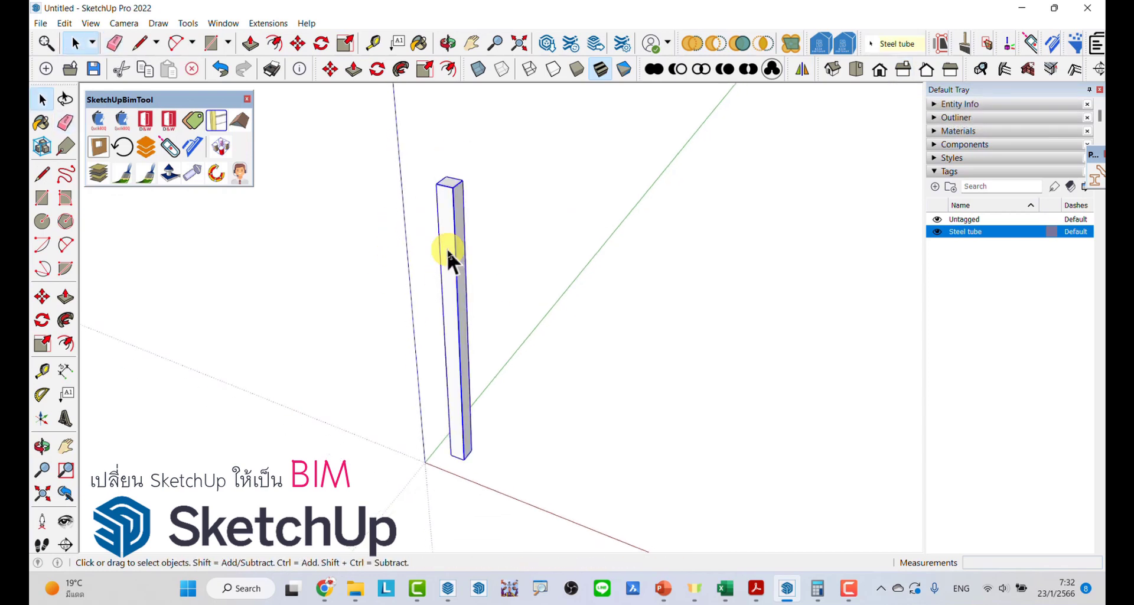
- Rename the Steel tube tag to SHS-100x100
left_click(963, 240)
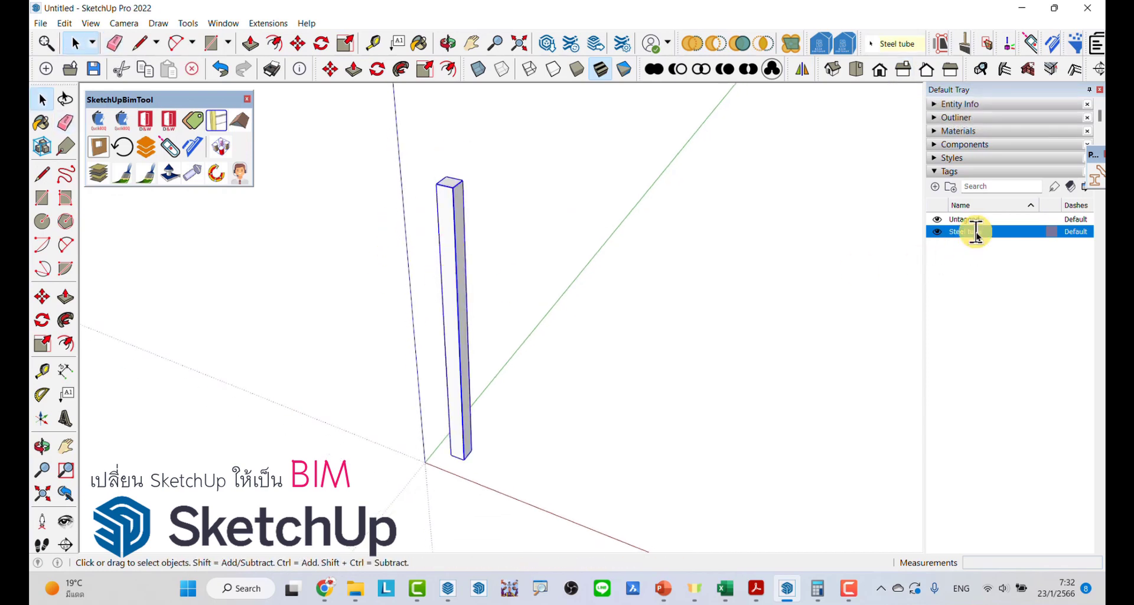
double_click(941, 232)
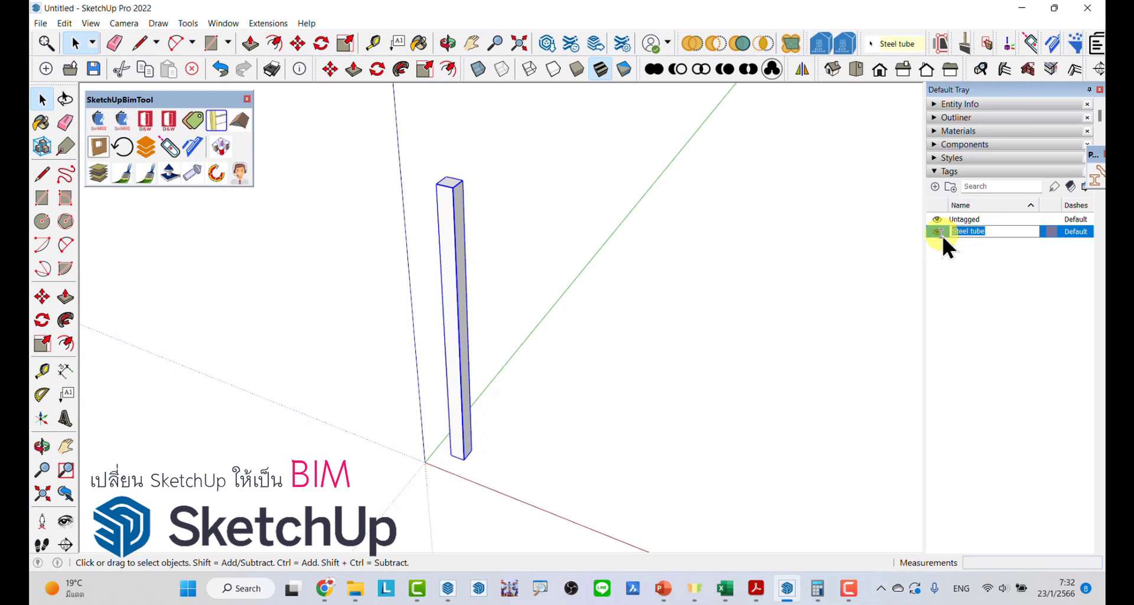
type("SHS-1")
type("00x")
type("100")
key("Return")
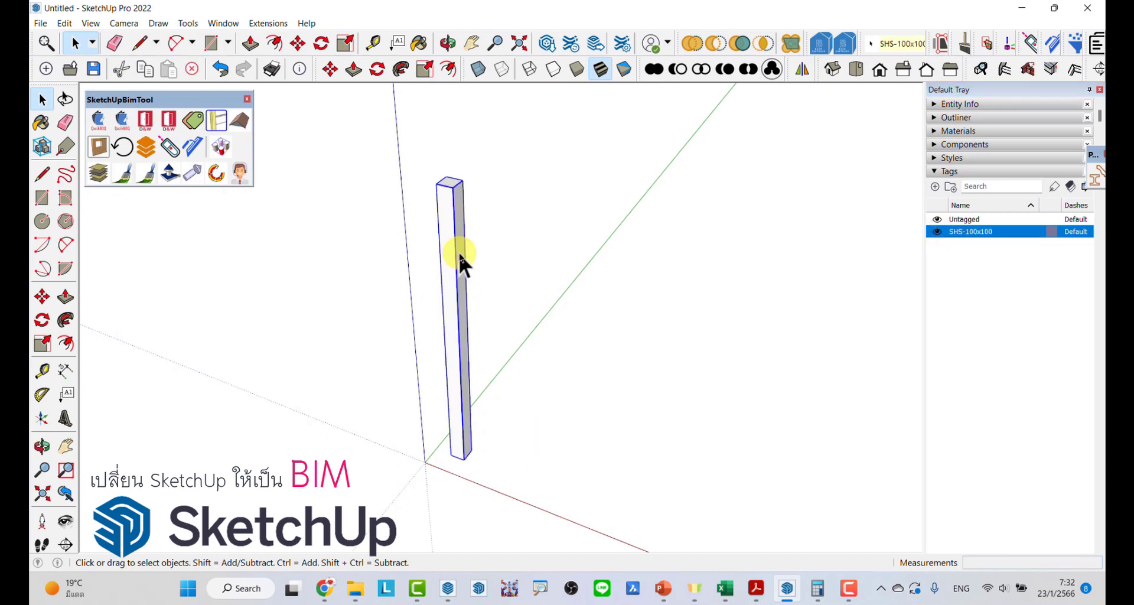
double_click(991, 231)
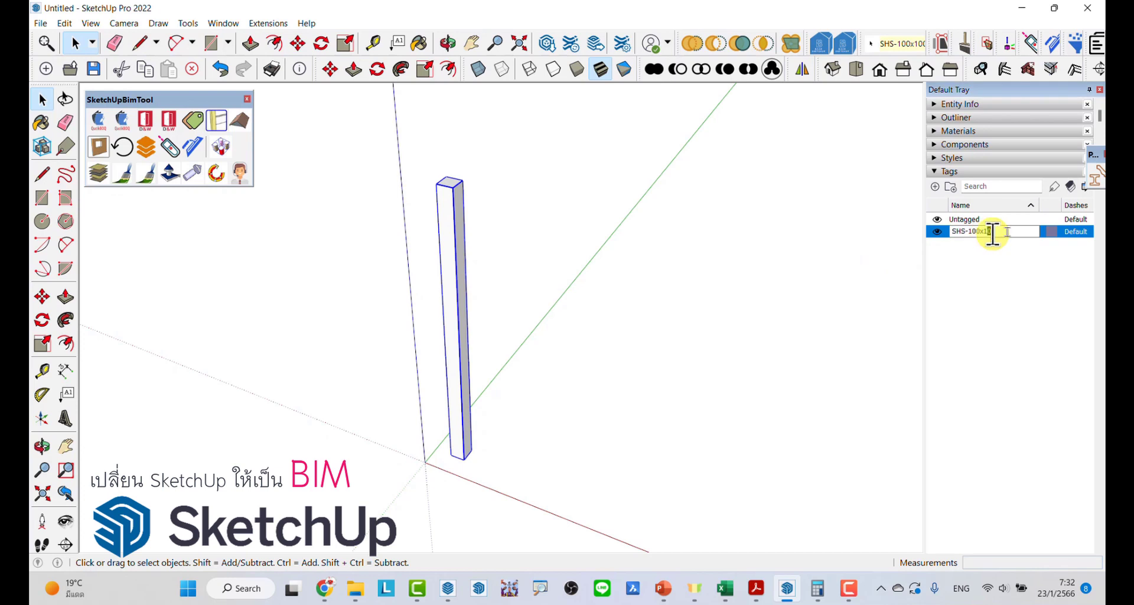
left_click_drag(992, 232, 941, 235)
key("ctrl+c")
- Change the column's instance name from Steel to SHS-100x100 in Entity Info
left_click(969, 104)
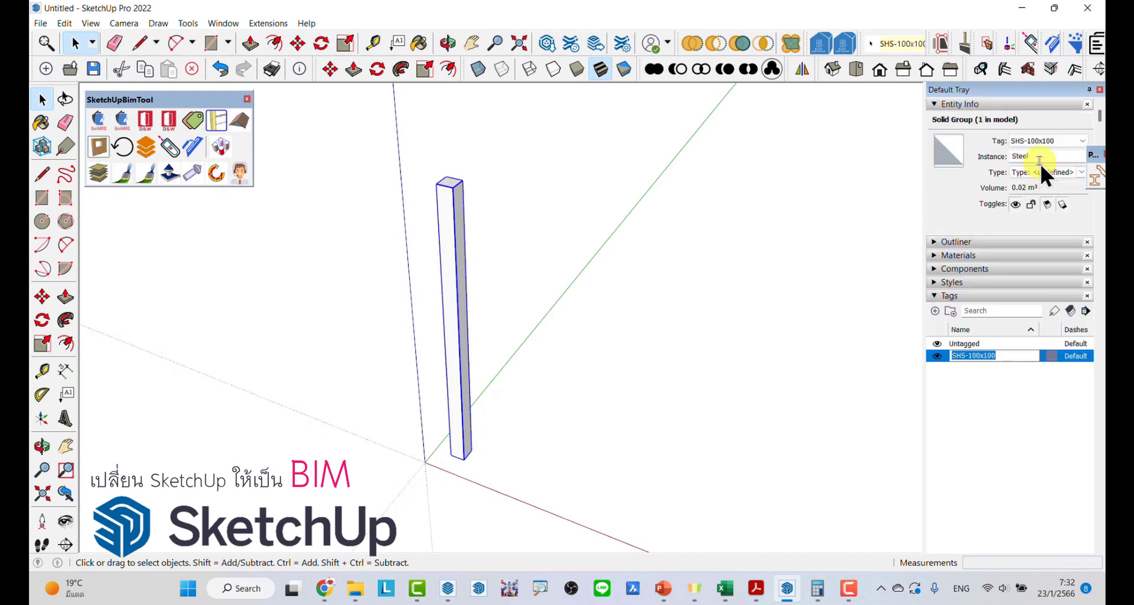
left_click_drag(1039, 158, 1001, 158)
key("ctrl+v")
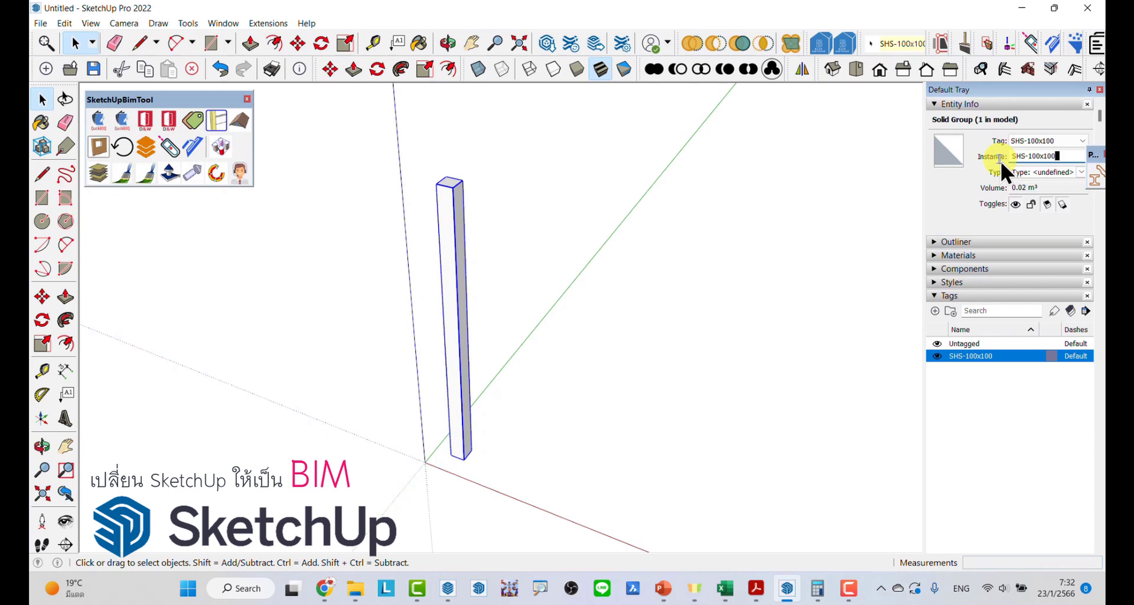
key("Return")
left_click(735, 250)
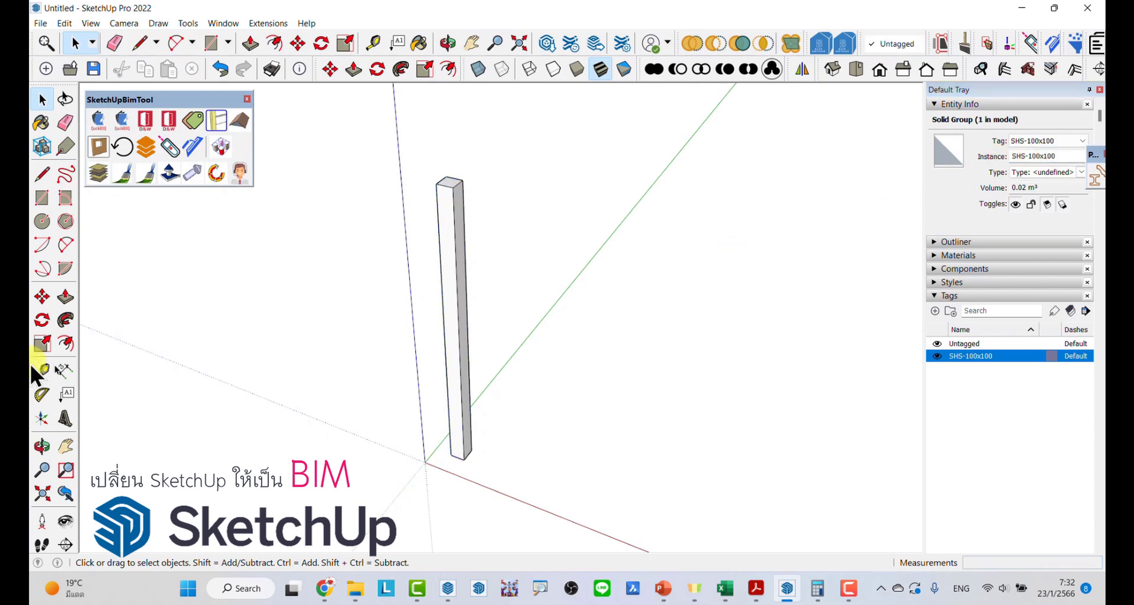
- Add an SHS-100x100 leader label to the left of the column
left_click(65, 393)
left_click(444, 273)
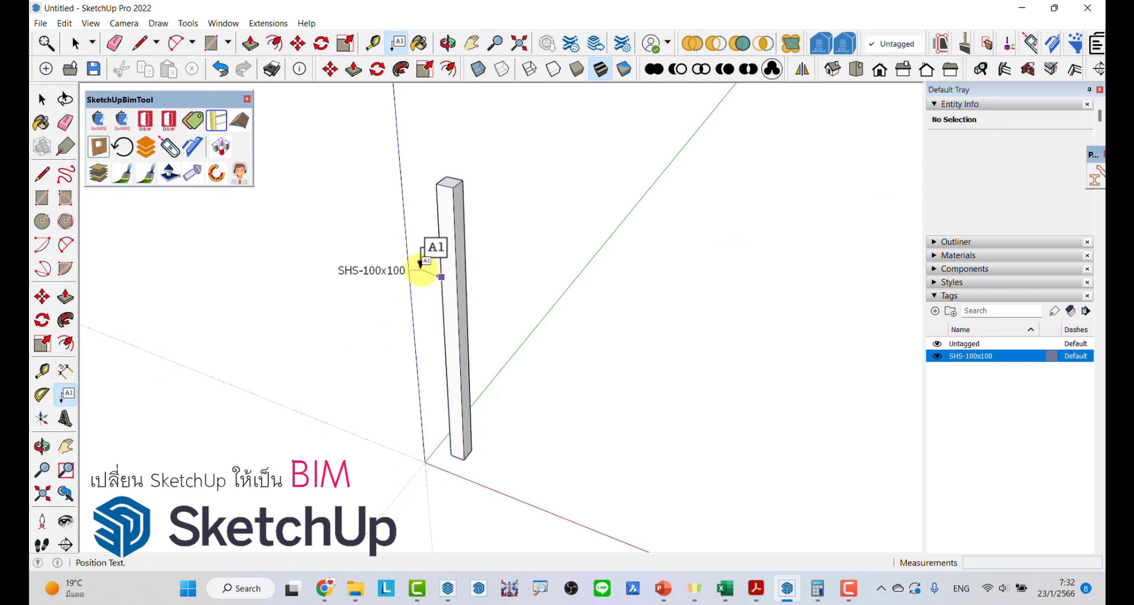
left_click(406, 264)
key("space")
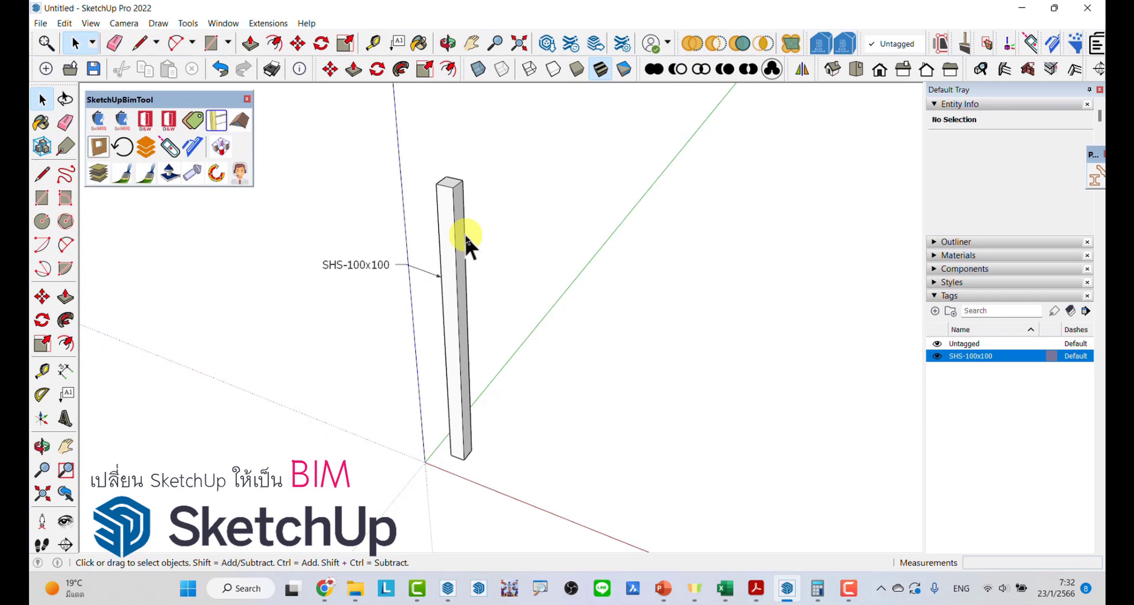
left_click(455, 241)
mouse_move(452, 235)
middle_mouse_down()
mouse_move(441, 247)
mouse_move(451, 276)
middle_mouse_up()
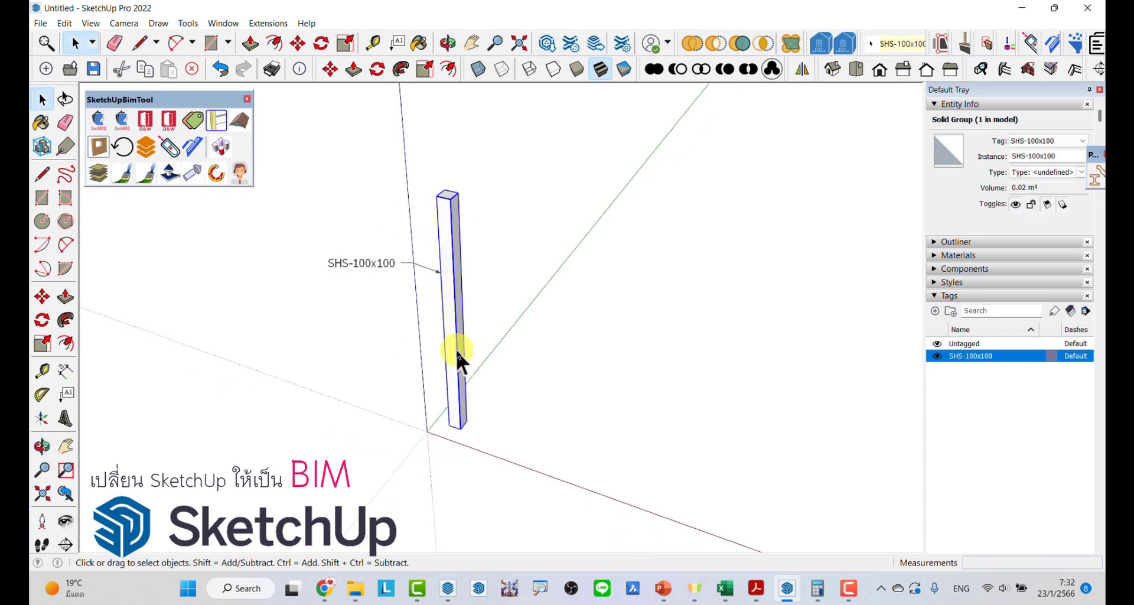
- In QuickBOQ, add the SHS-100x100 tag's Length from the model to the report
left_click(197, 121)
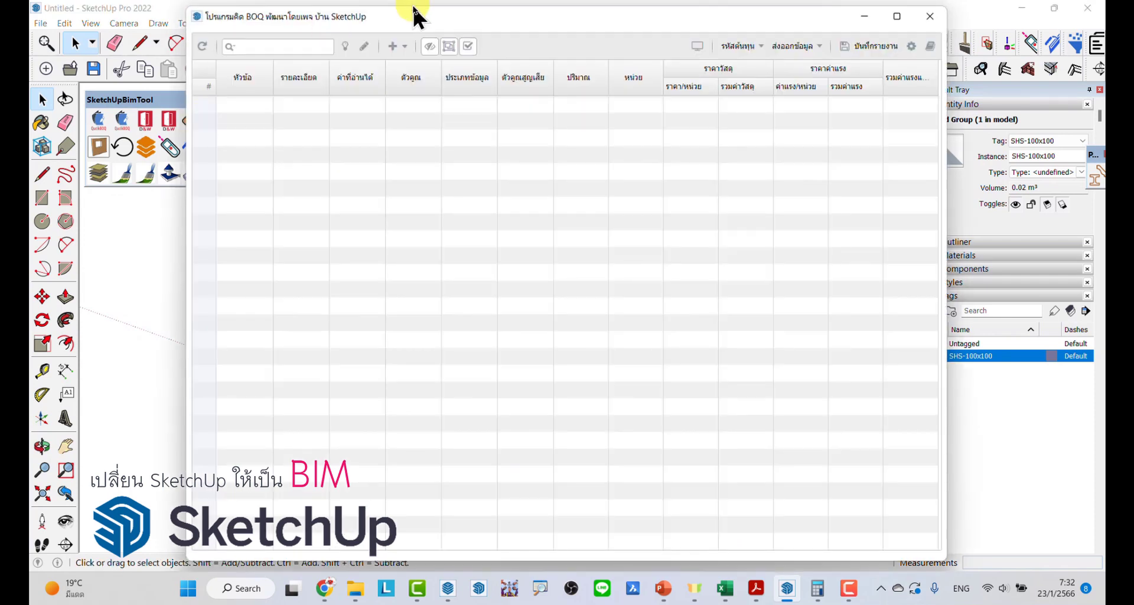
left_click_drag(412, 9, 424, 108)
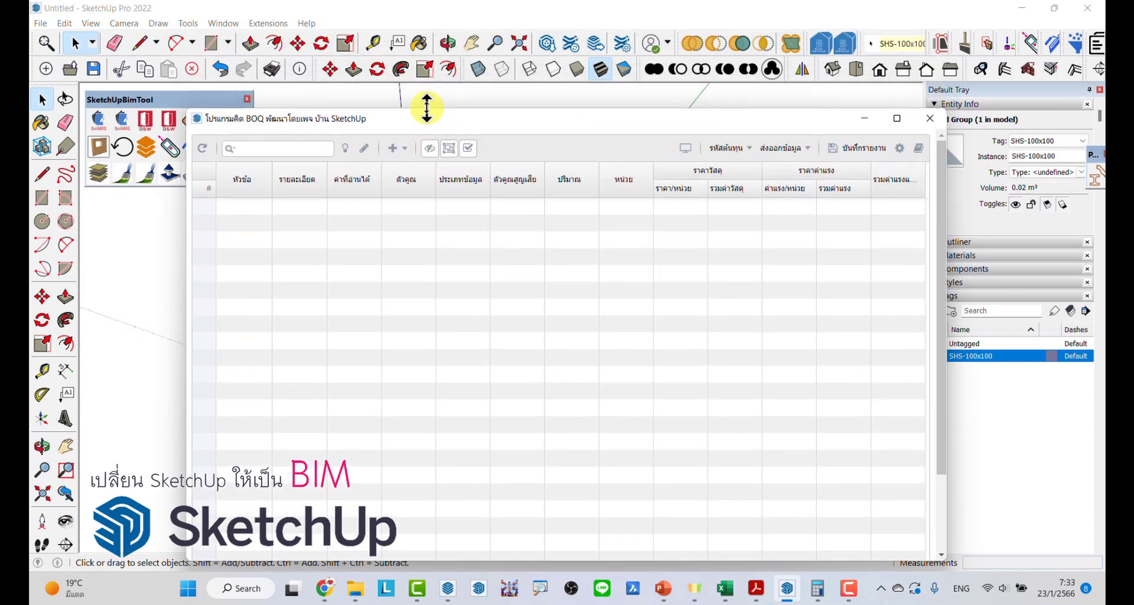
left_click(402, 148)
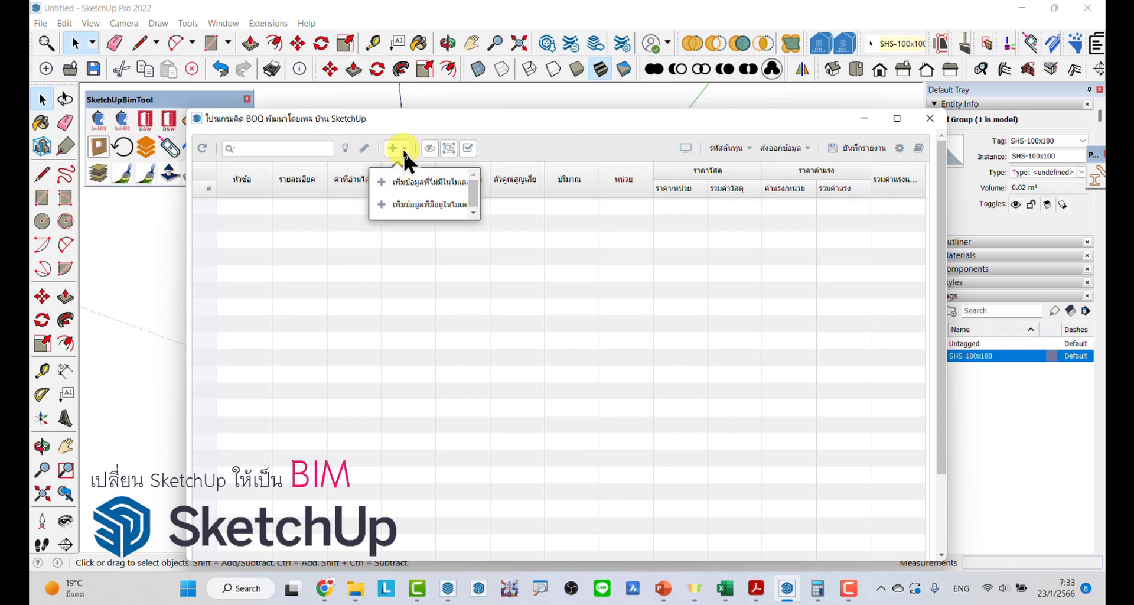
left_click(440, 204)
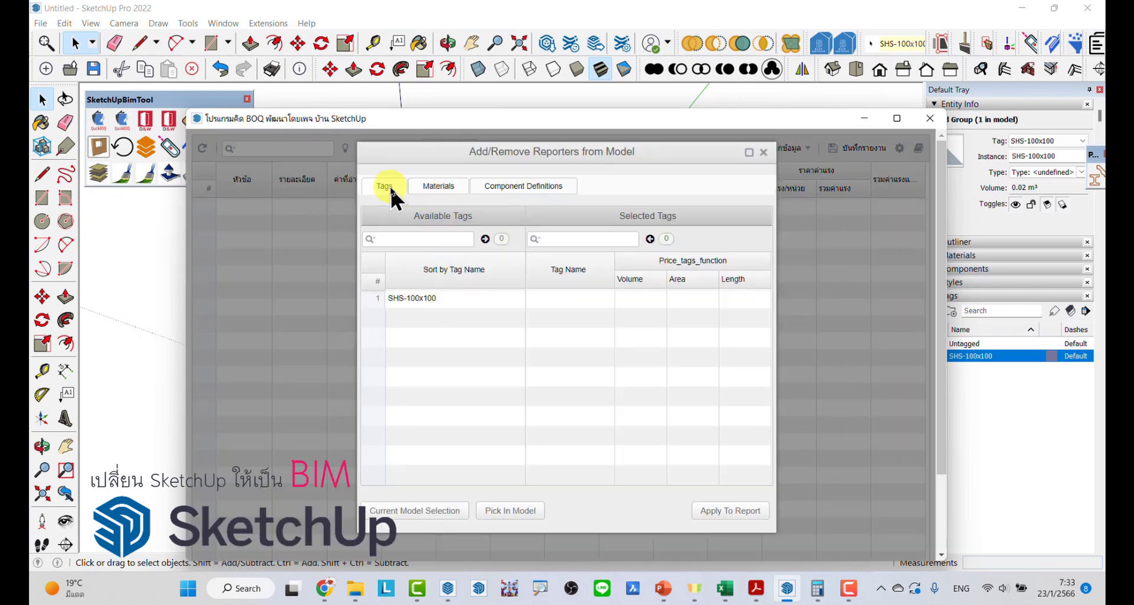
left_click(413, 299)
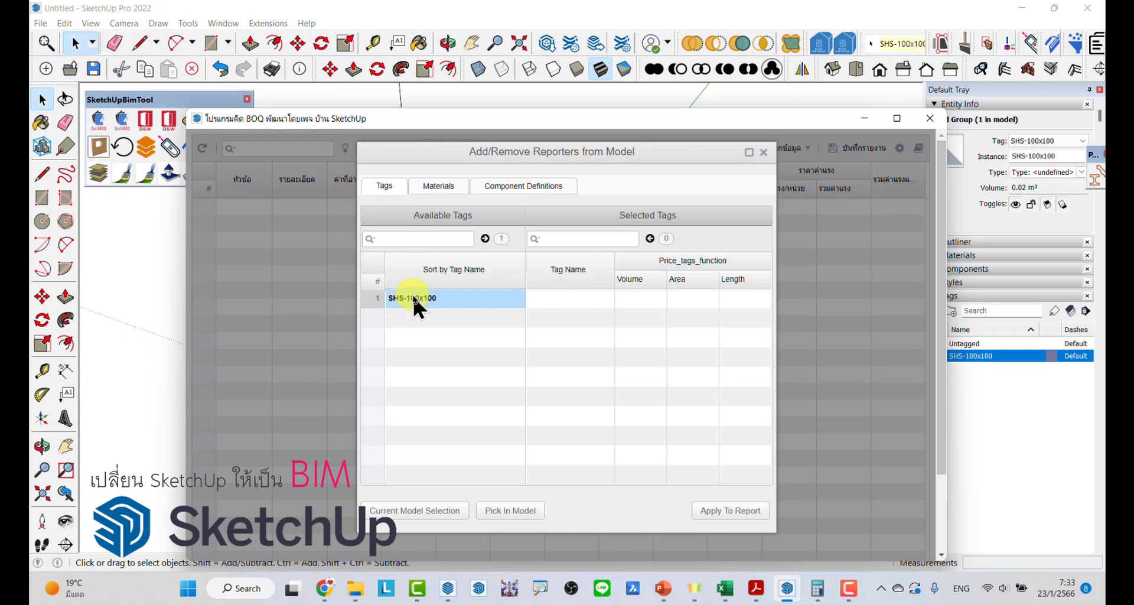
left_click(484, 239)
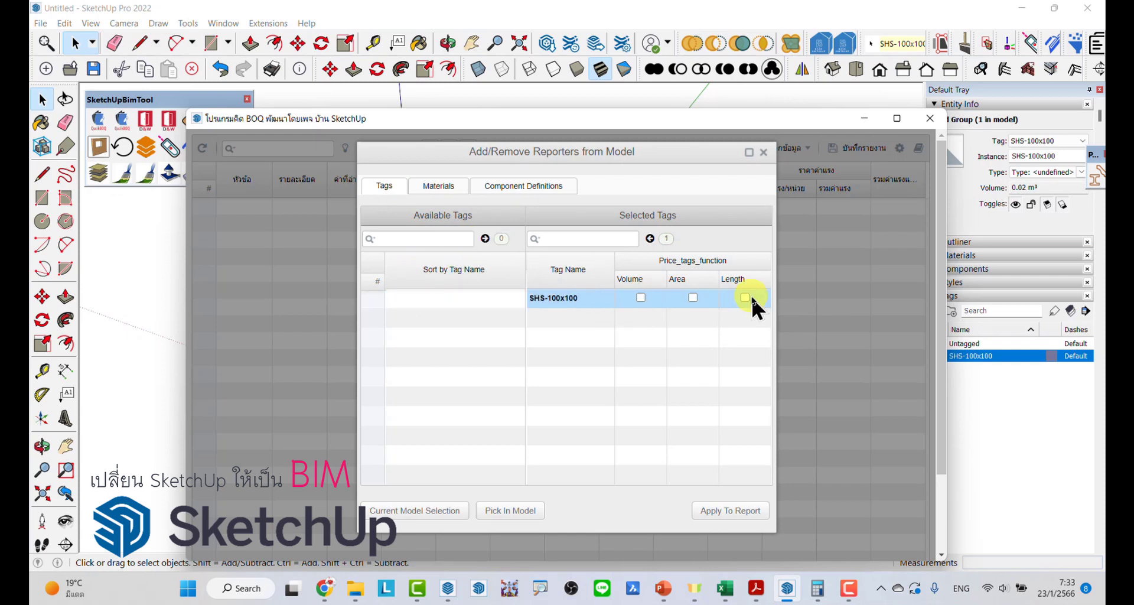
left_click(732, 509)
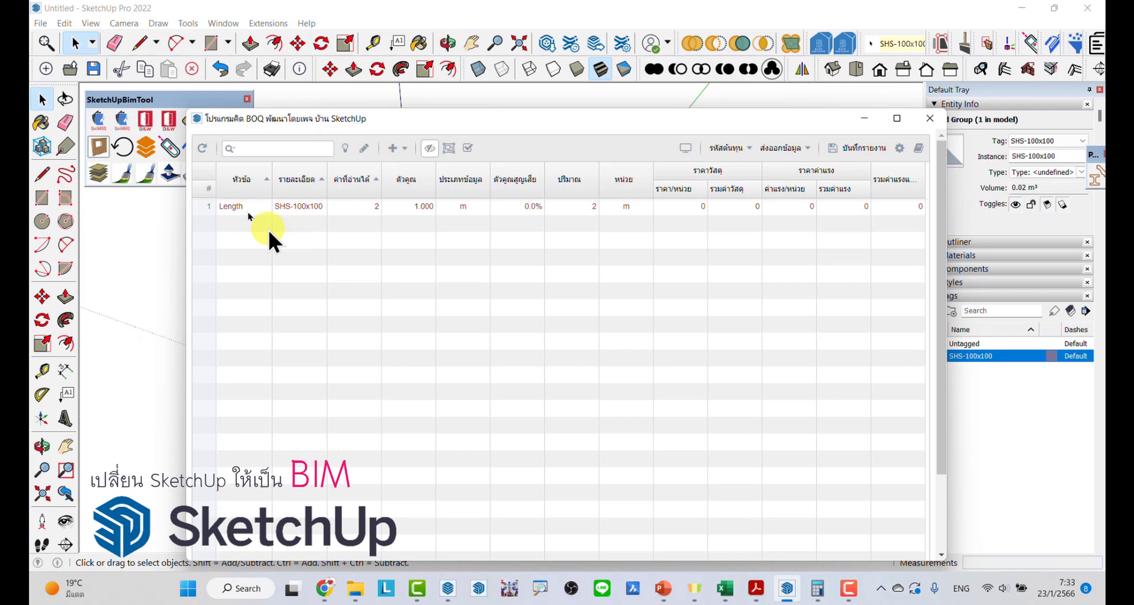
- Move and widen the BOQ window and widen the item-description column
left_click_drag(306, 127, 241, 173)
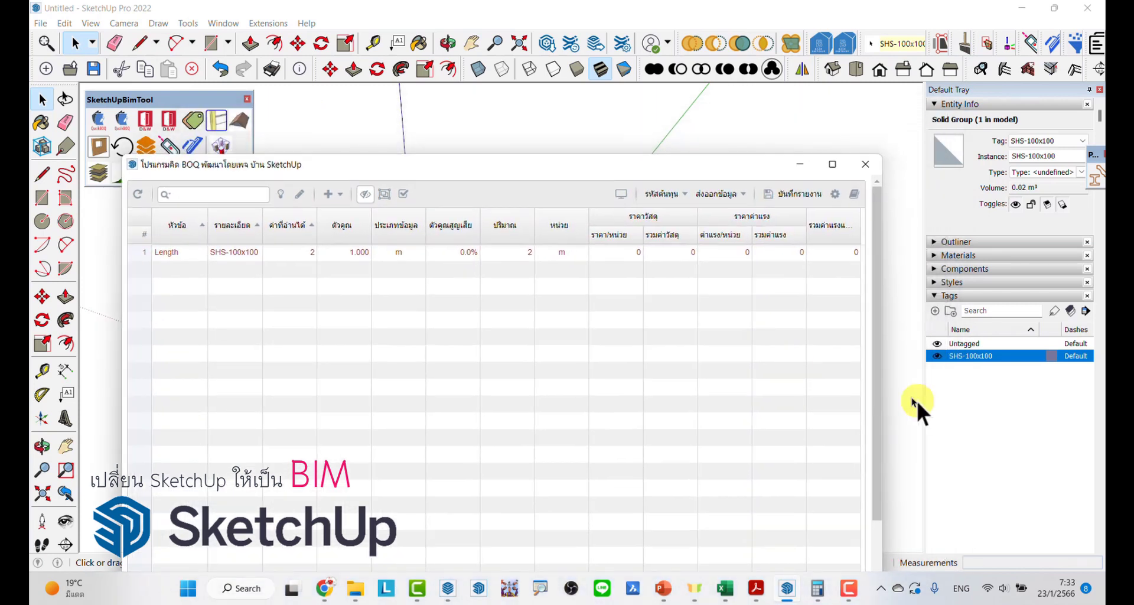
left_click_drag(887, 388, 982, 384)
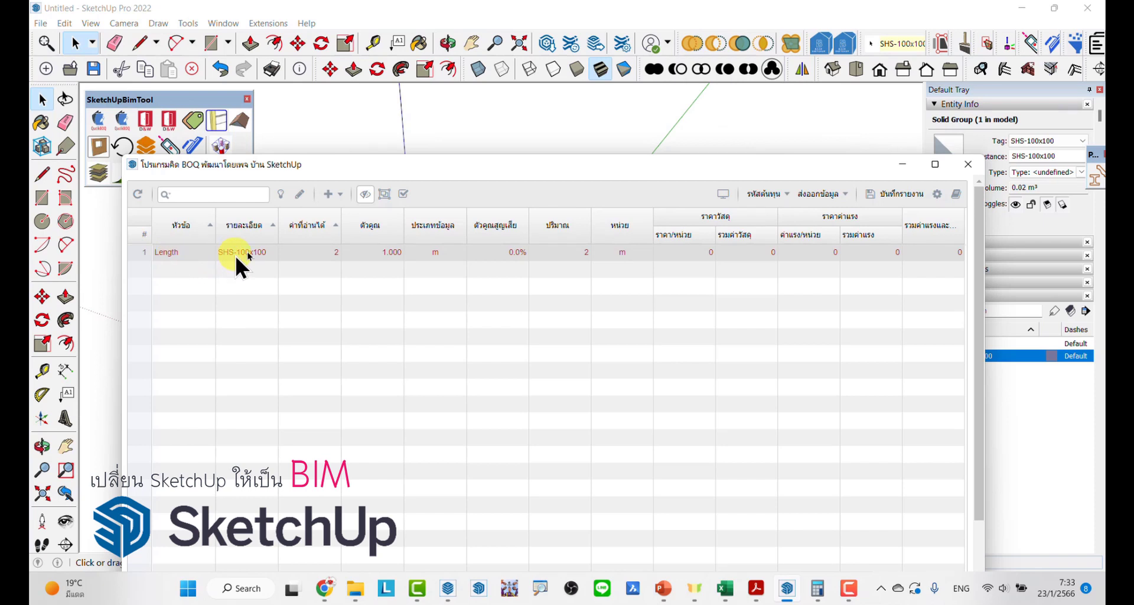
left_click_drag(278, 219, 297, 219)
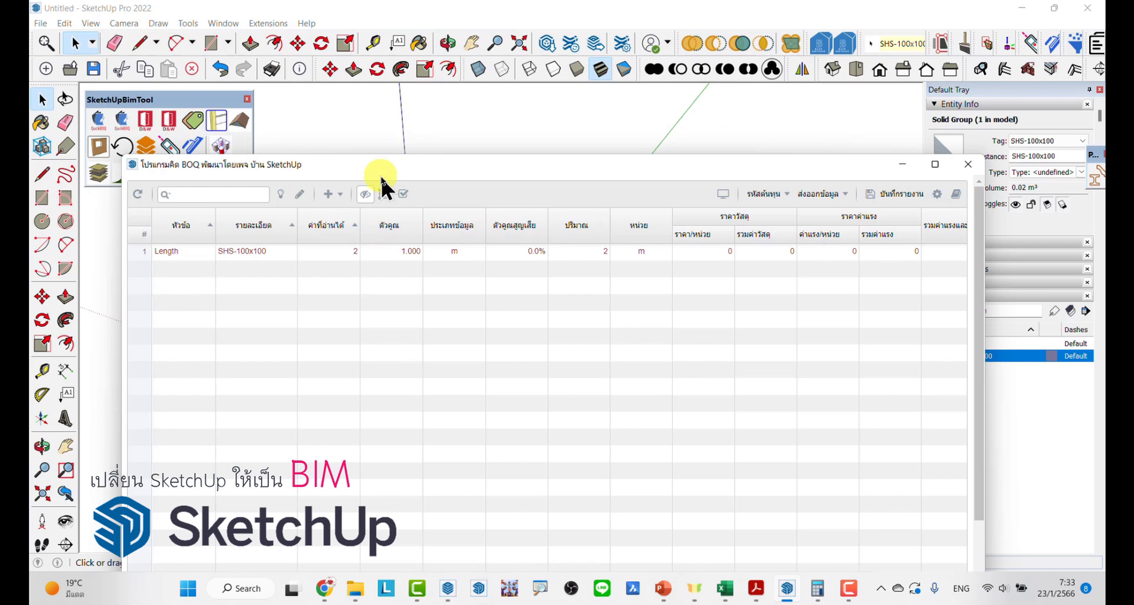
left_click_drag(380, 174, 435, 354)
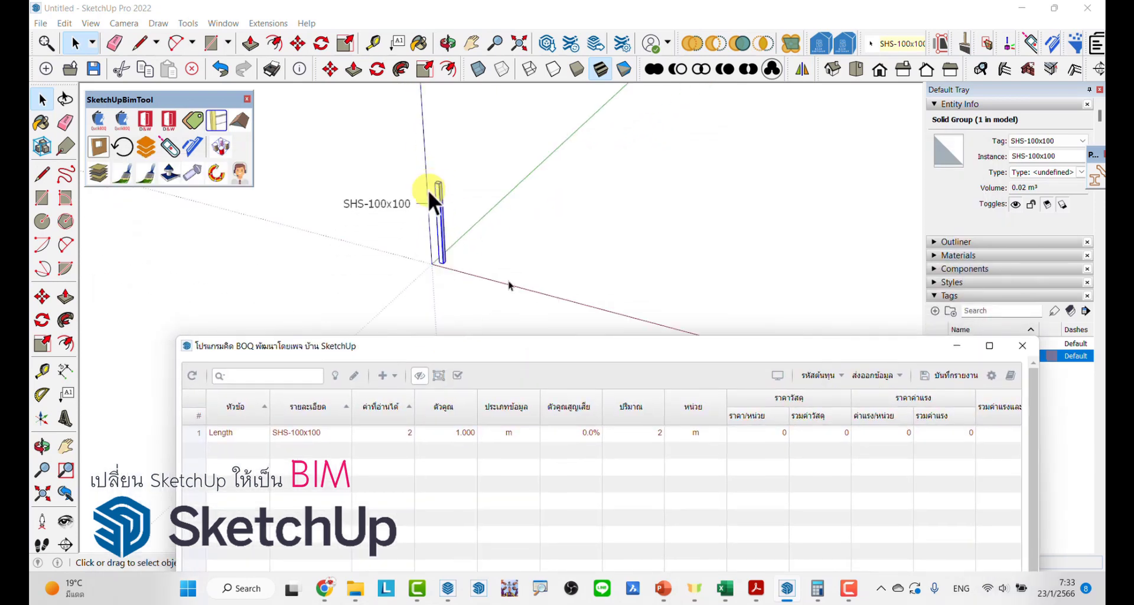
left_click(511, 432)
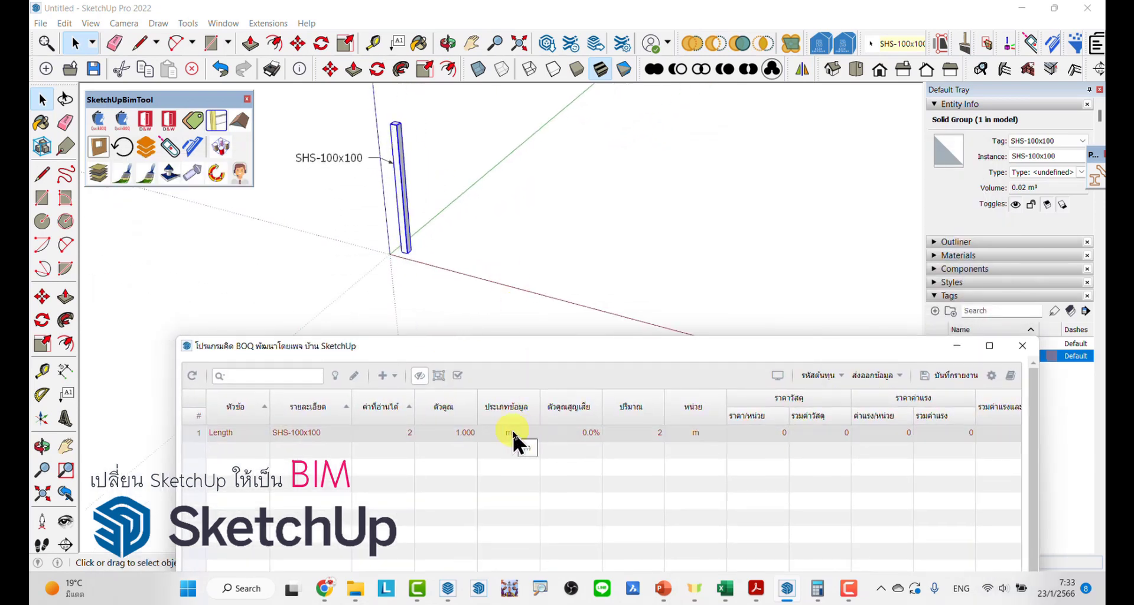
left_click_drag(511, 347, 497, 289)
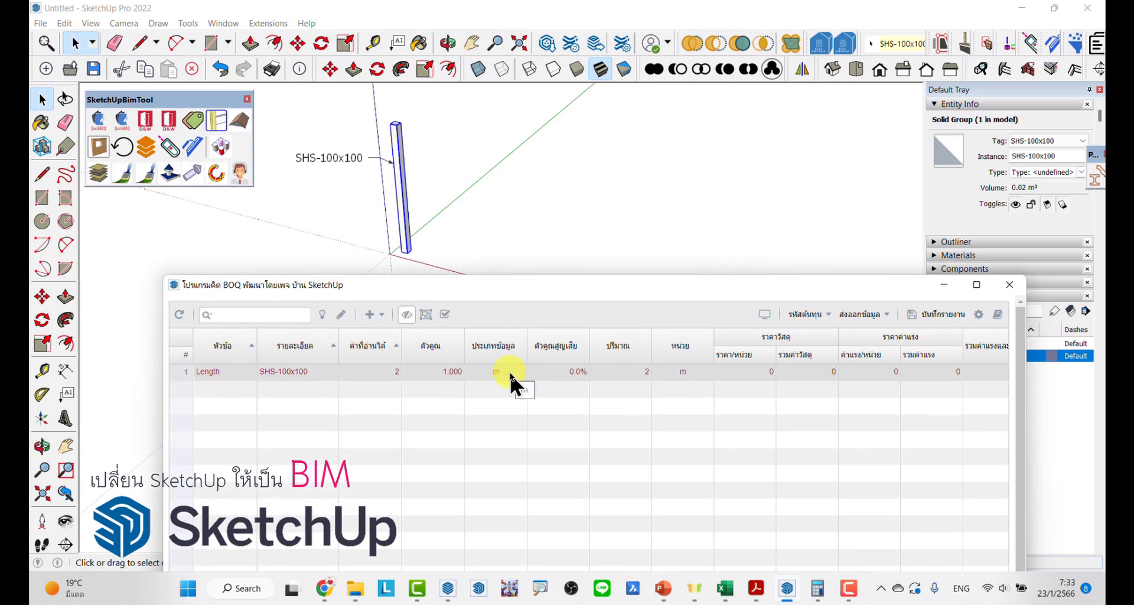
- Enter m in the Length row's data-type cell
double_click(508, 370)
left_click(520, 442)
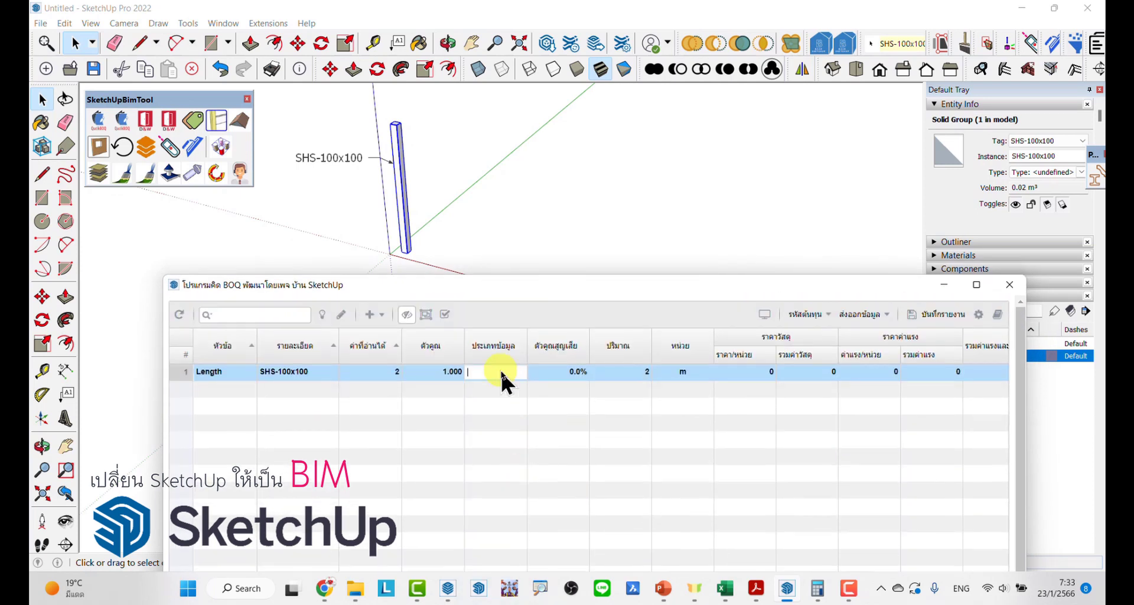
type("m")
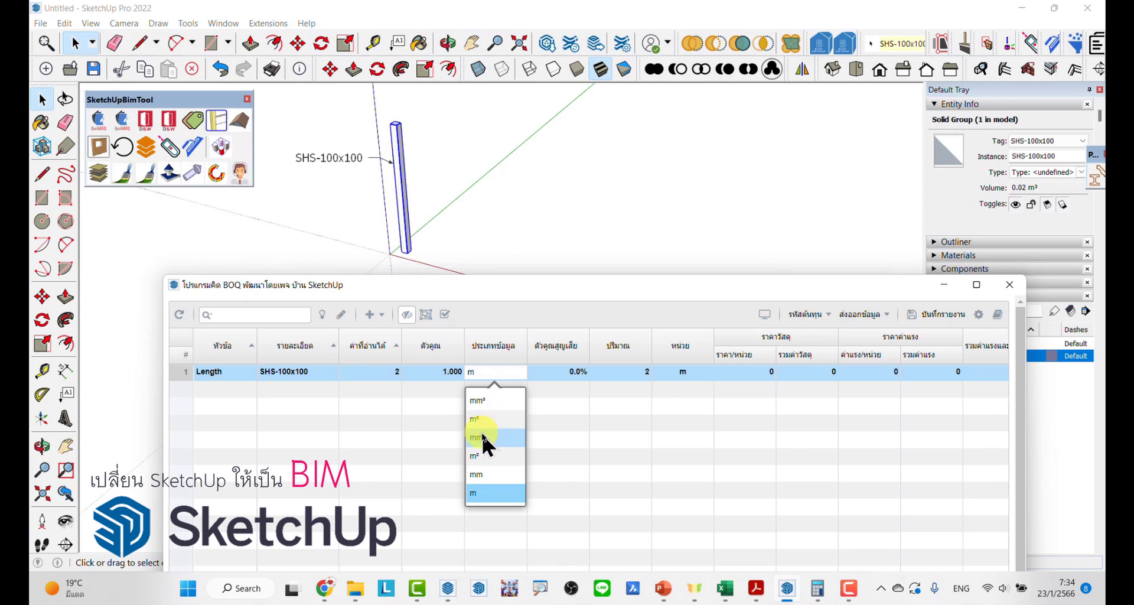
- Choose unit m and set a 10% loss factor on the SHS-100x100 Length row
left_click(481, 492)
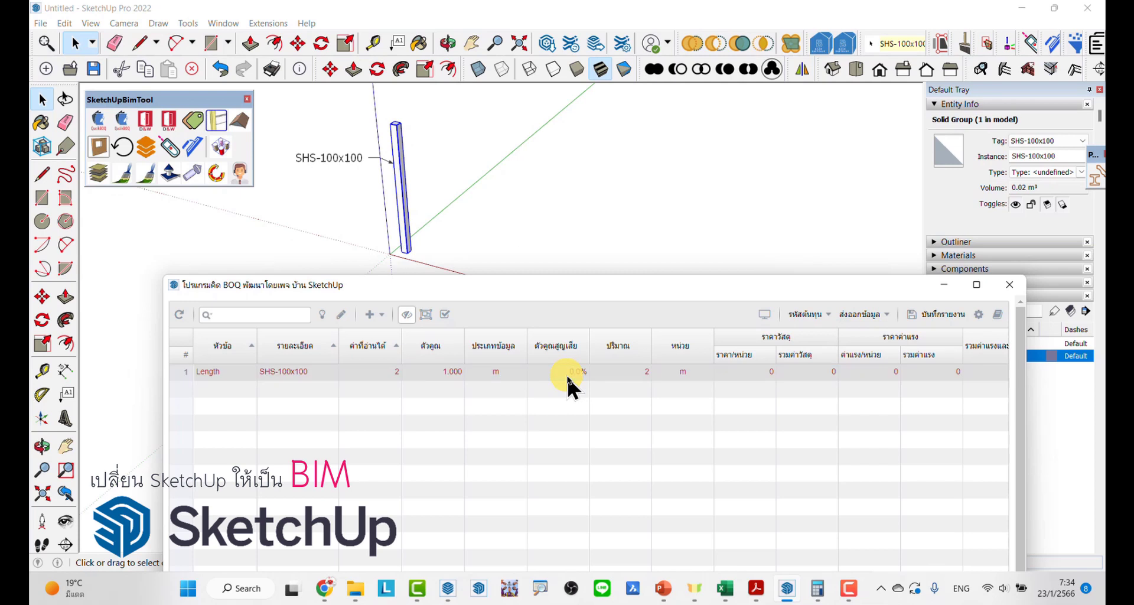
double_click(565, 374)
type("10")
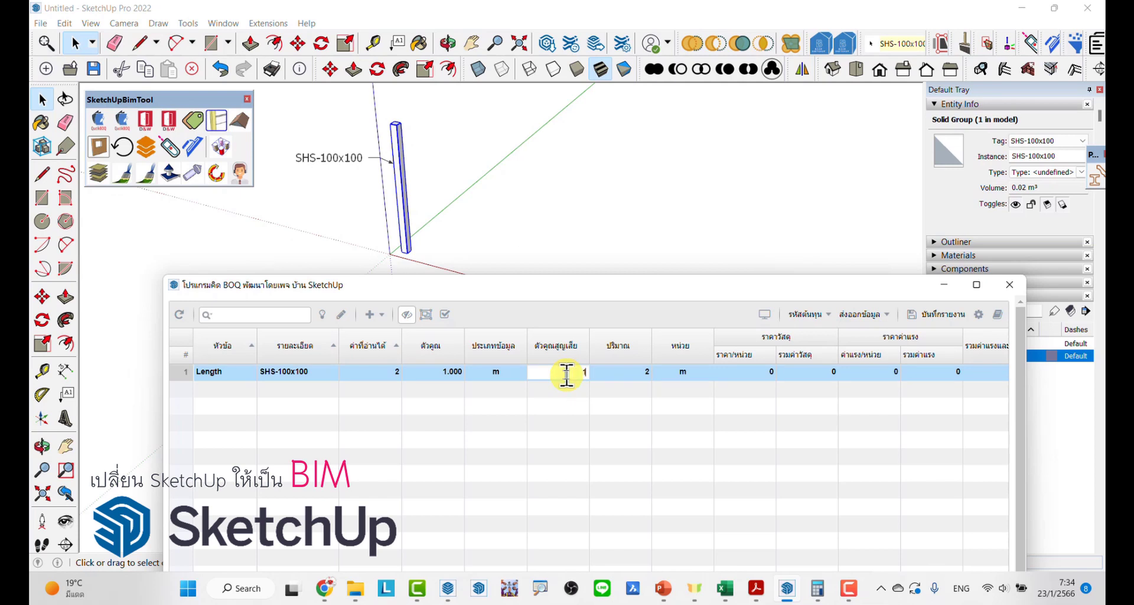
left_click(612, 419)
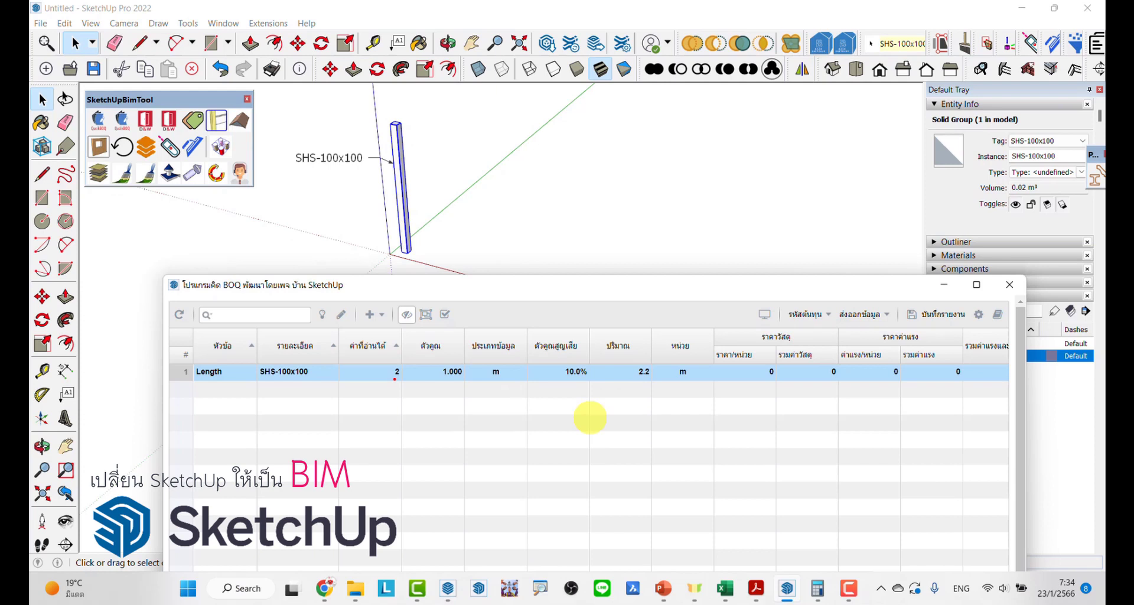
left_click_drag(389, 356, 357, 356)
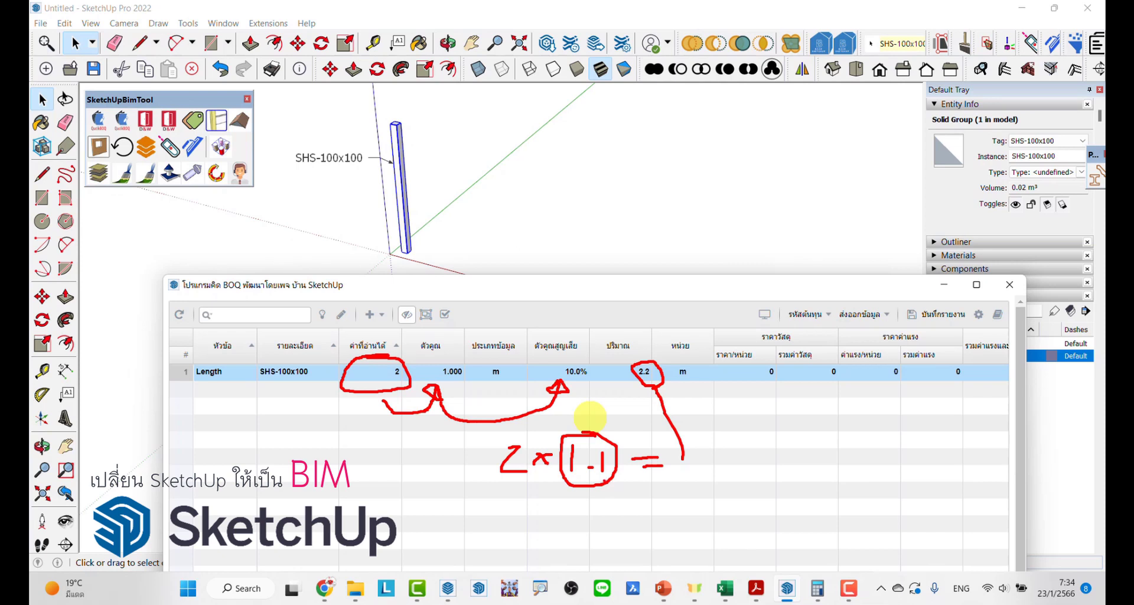
key("Escape")
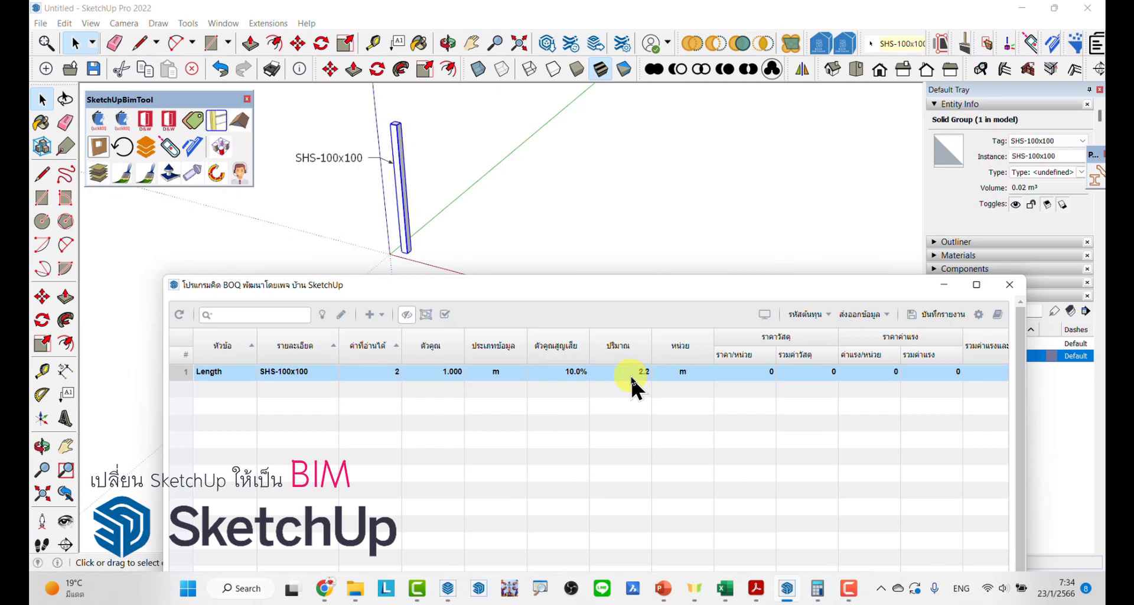
- Attempt a multiplier edit, then close and reopen the BOQ report window
double_click(451, 372)
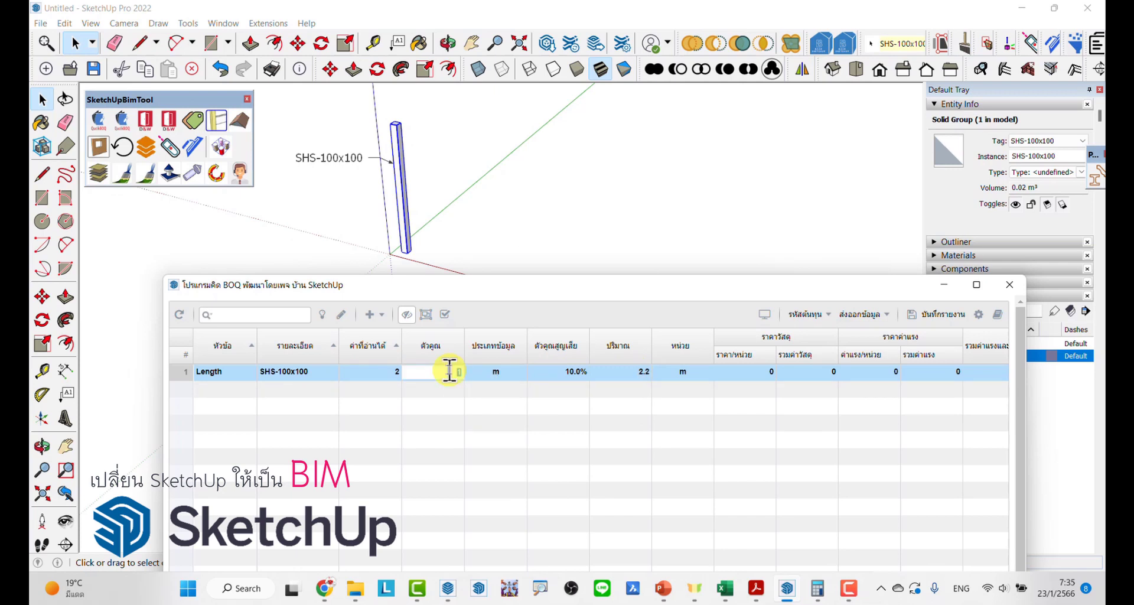
type("4")
key("Escape")
left_click(495, 446)
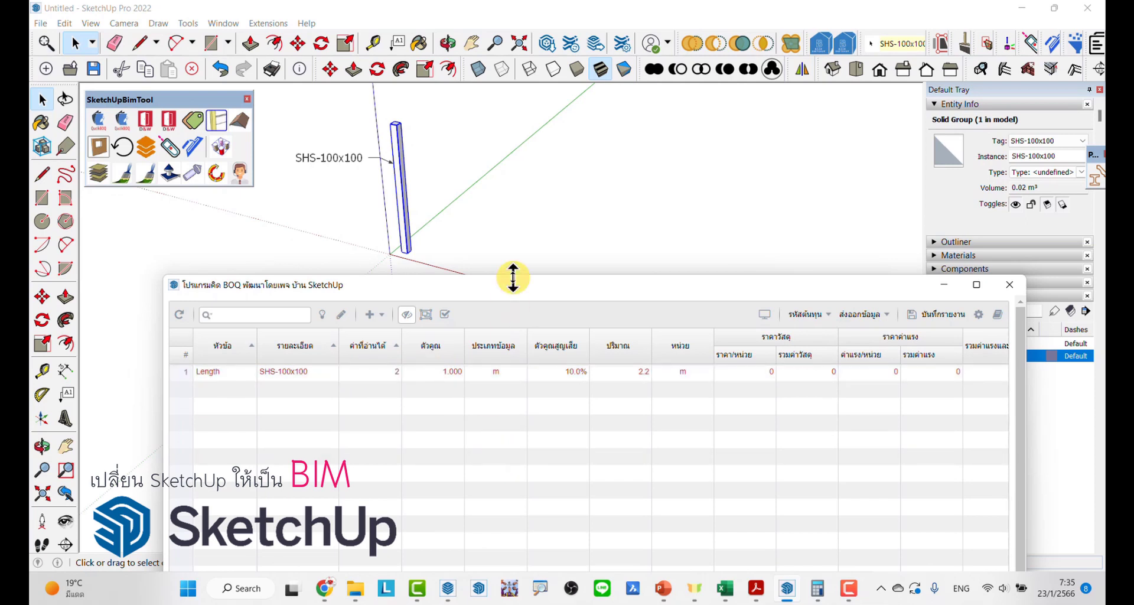
left_click_drag(513, 278, 495, 276)
left_click(446, 369)
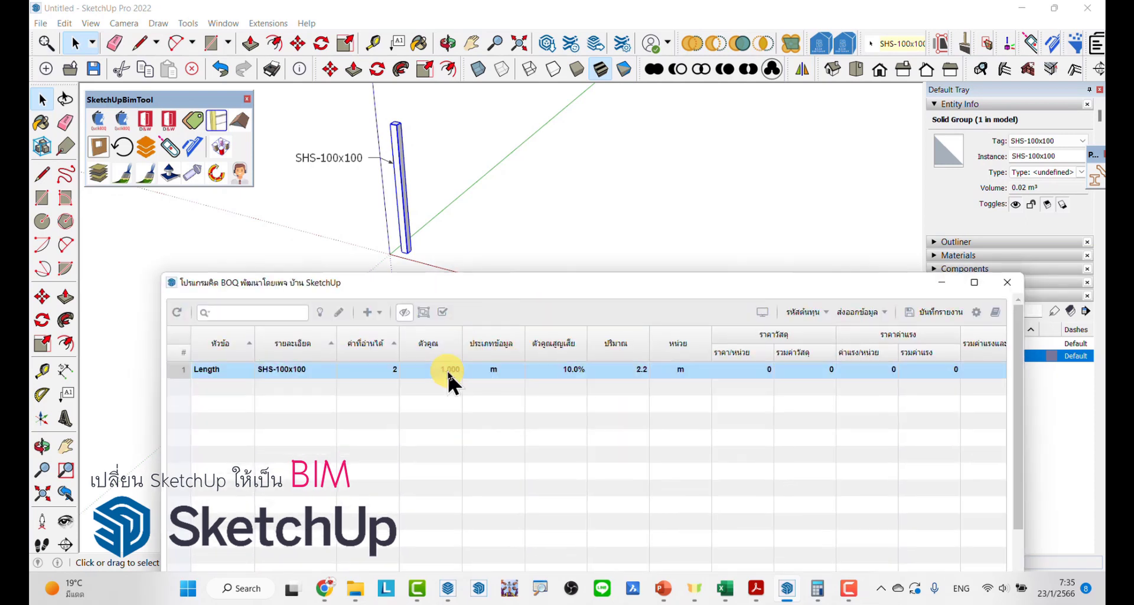
left_click(1007, 286)
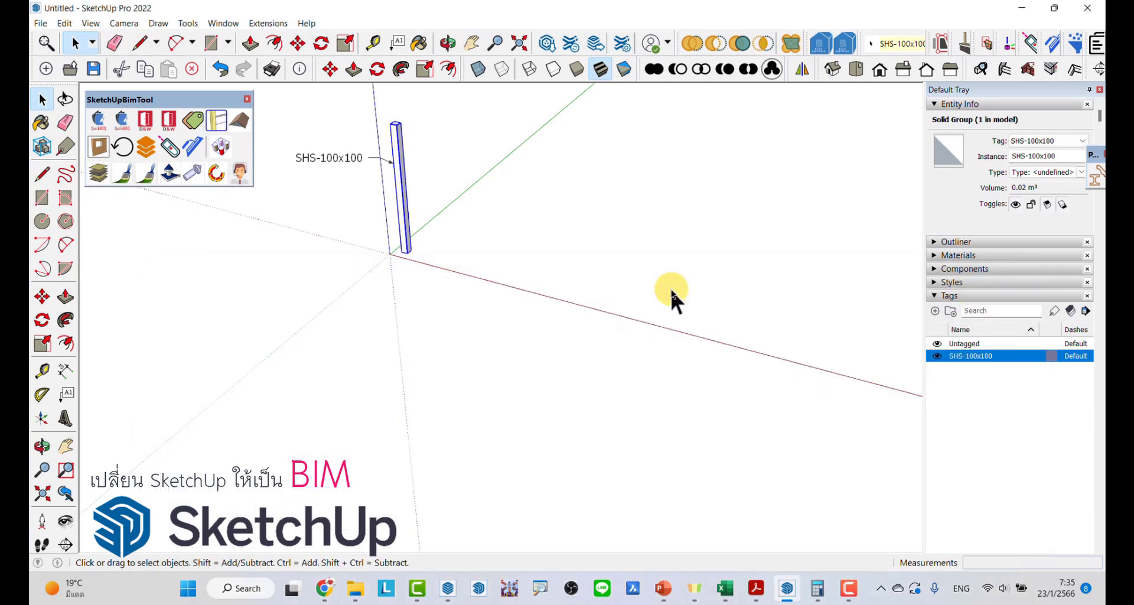
left_click(185, 123)
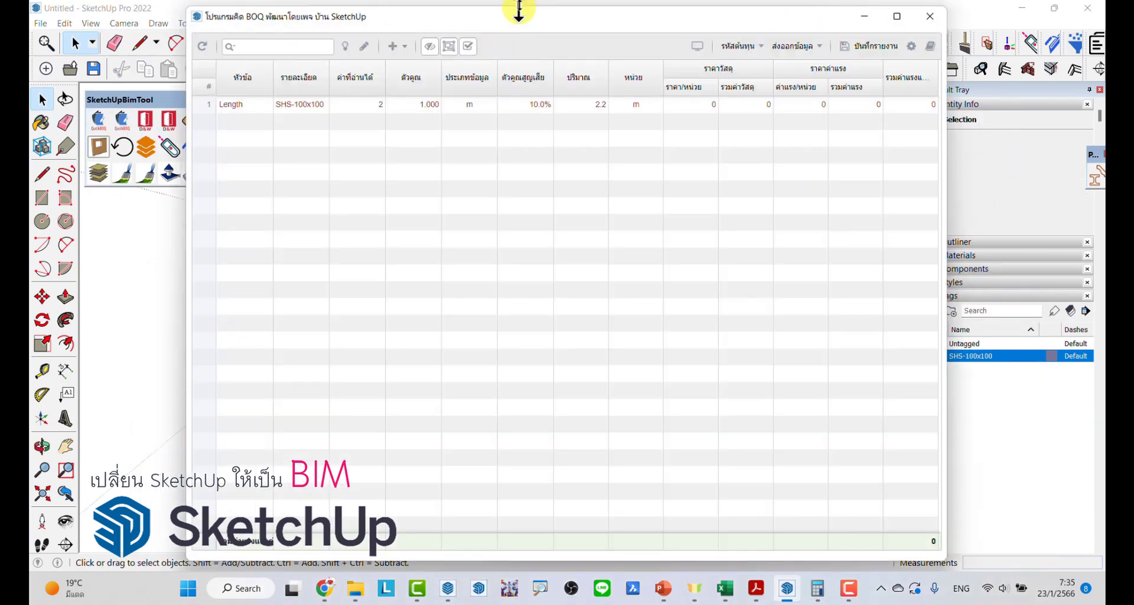
left_click_drag(520, 7, 537, 260)
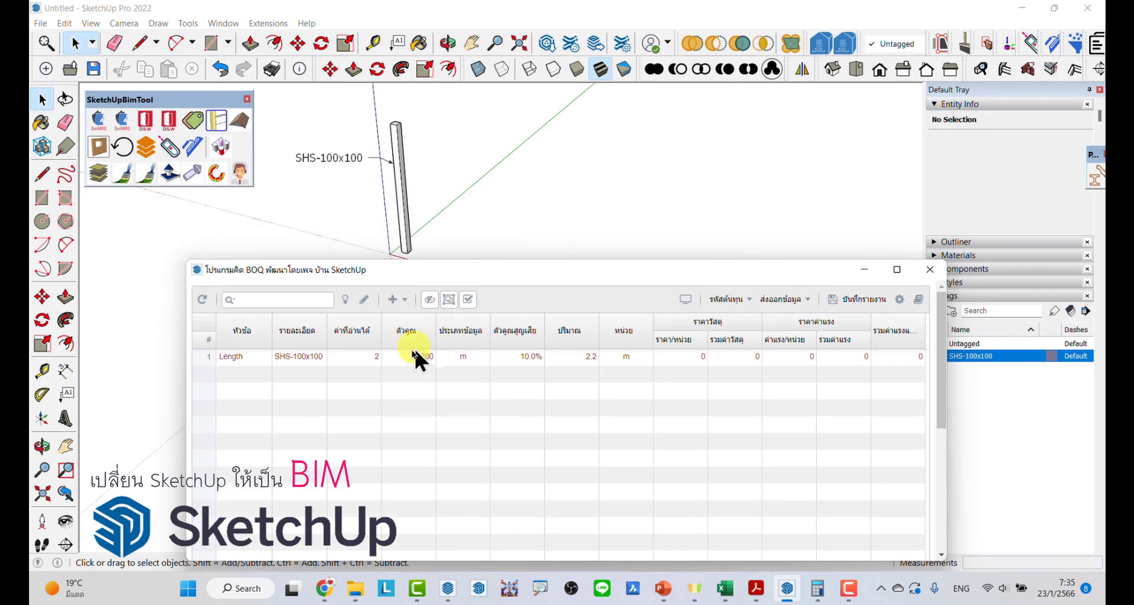
- Set the Length row multiplier to 2.000, doubling the quantity to 4.4 m
left_click(413, 353)
double_click(416, 357)
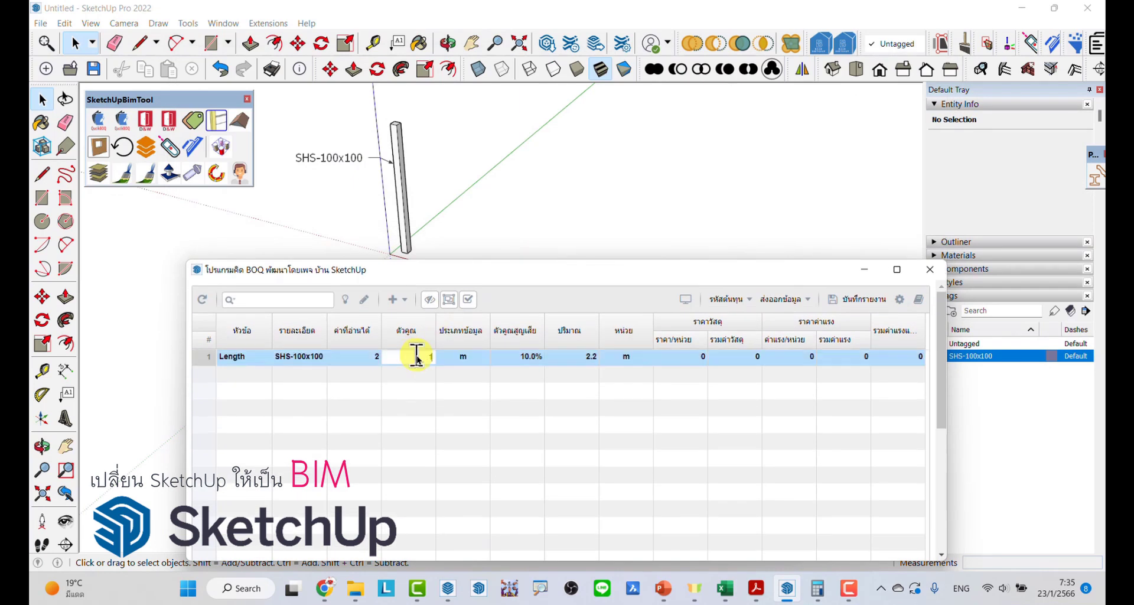
type("2")
key("Return")
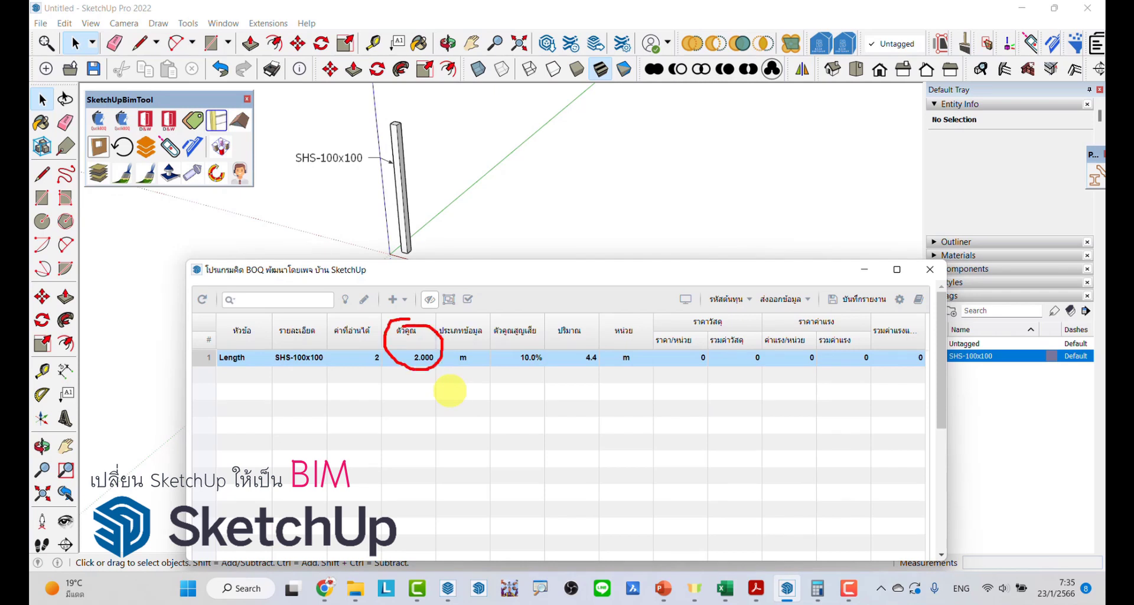
mouse_move(346, 425)
left_mouse_down()
mouse_move(381, 420)
mouse_move(348, 464)
mouse_move(382, 461)
left_mouse_up()
mouse_move(436, 416)
left_mouse_down()
mouse_move(408, 443)
mouse_move(472, 411)
mouse_move(461, 452)
mouse_move(489, 454)
mouse_move(528, 418)
mouse_move(533, 439)
left_mouse_up()
left_click_drag(560, 401, 559, 462)
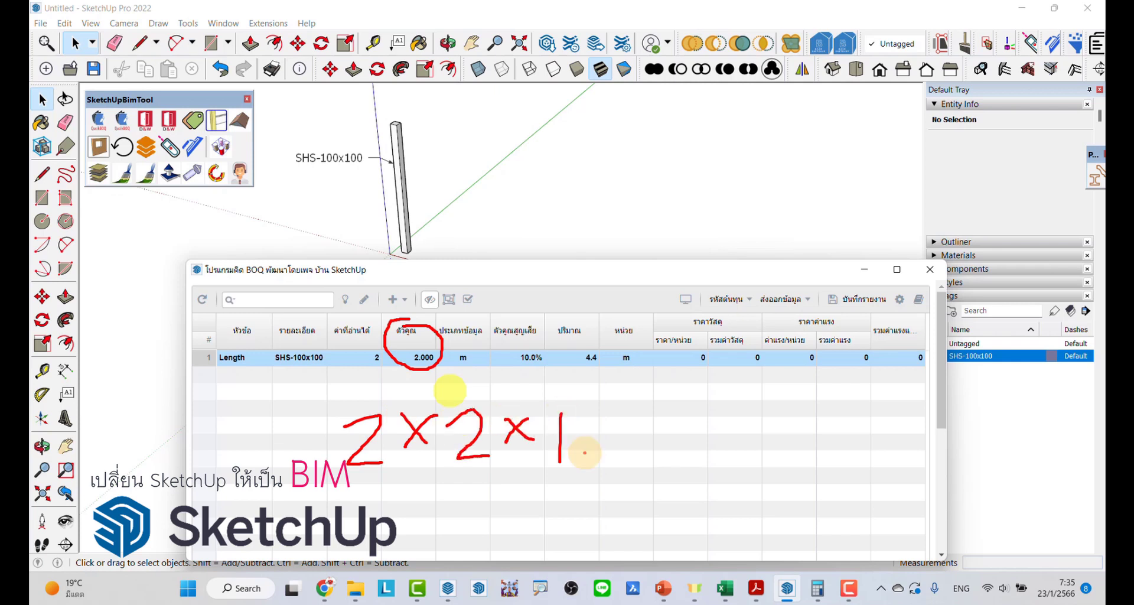
left_click(583, 452)
mouse_move(610, 400)
left_mouse_down()
mouse_move(603, 464)
mouse_move(639, 439)
left_mouse_up()
mouse_move(584, 339)
left_mouse_down()
mouse_move(565, 354)
mouse_move(596, 374)
mouse_move(601, 337)
mouse_move(565, 335)
mouse_move(567, 352)
left_mouse_up()
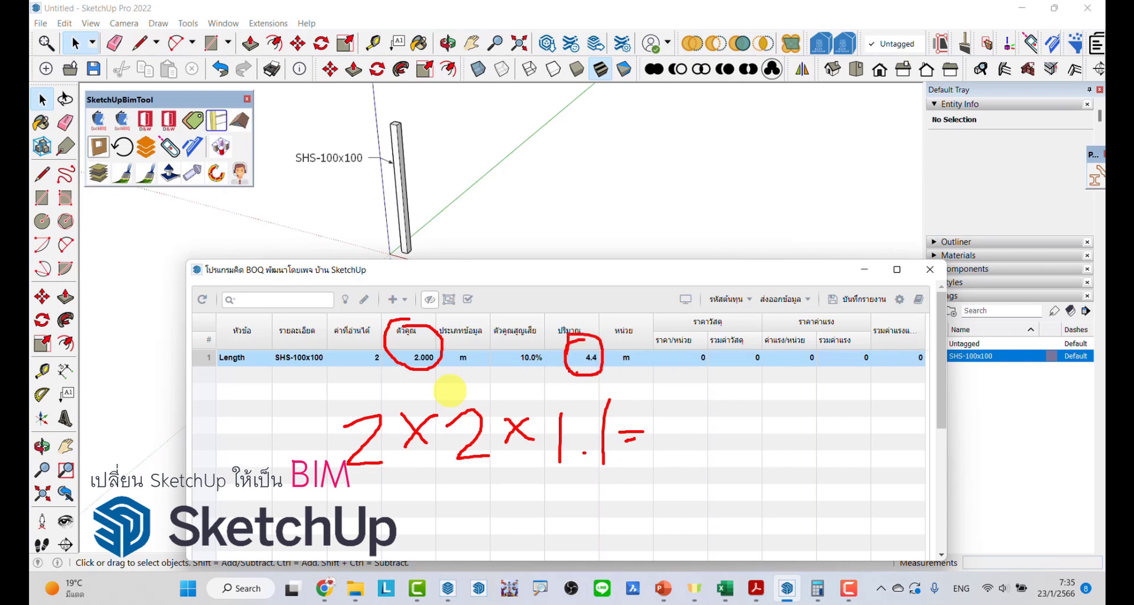
key("Escape")
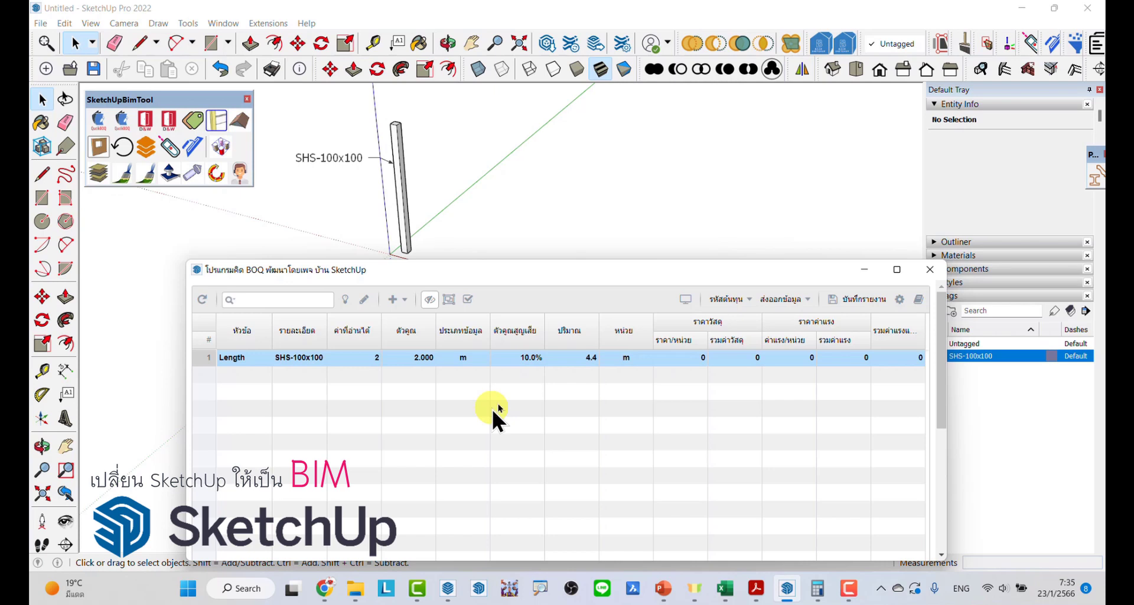
- Set material and labour unit prices of 50 on the SHS-100x100 row
double_click(677, 357)
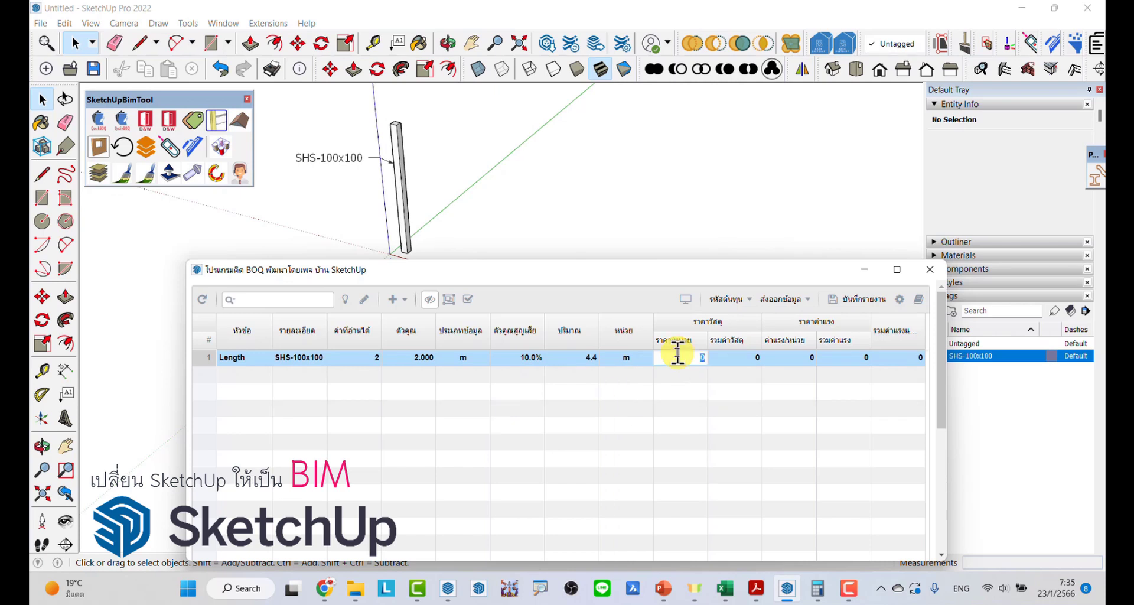
type("50")
left_click(706, 433)
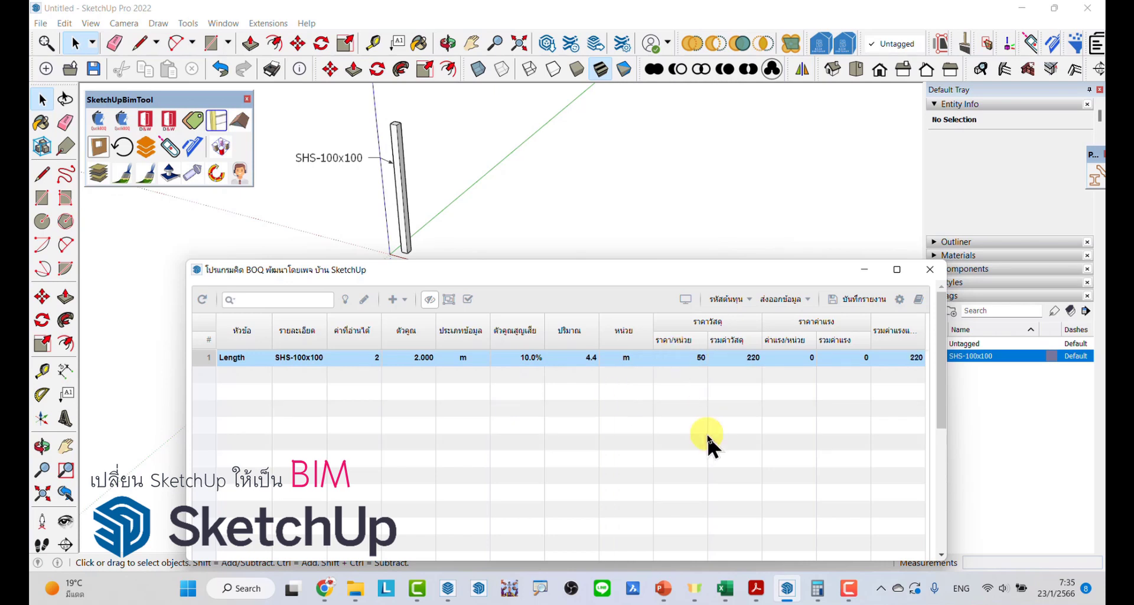
double_click(798, 357)
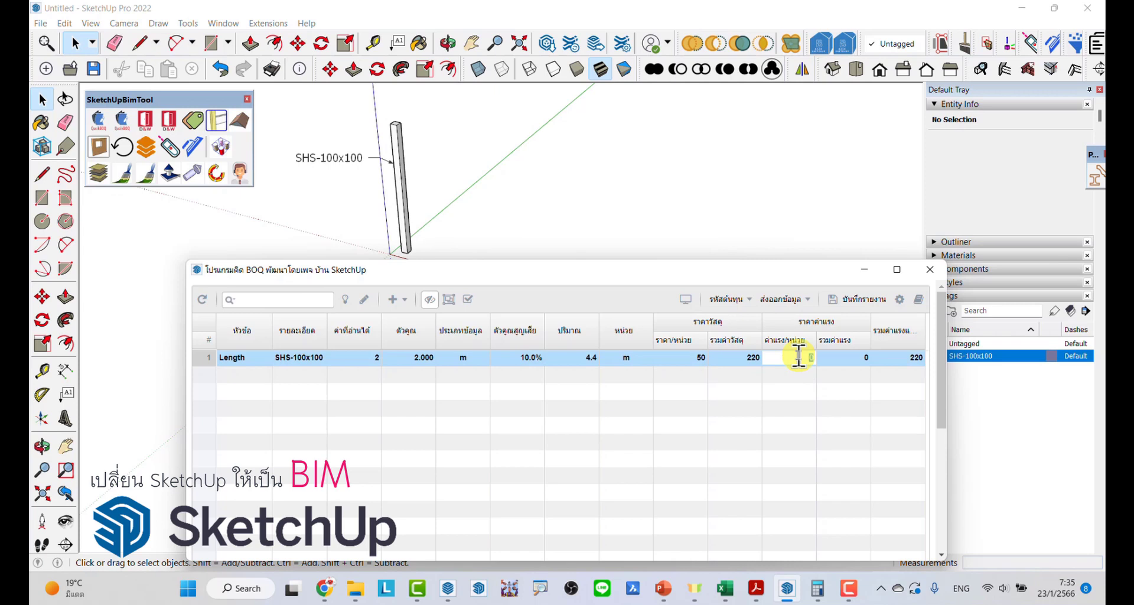
type("50")
left_click(752, 455)
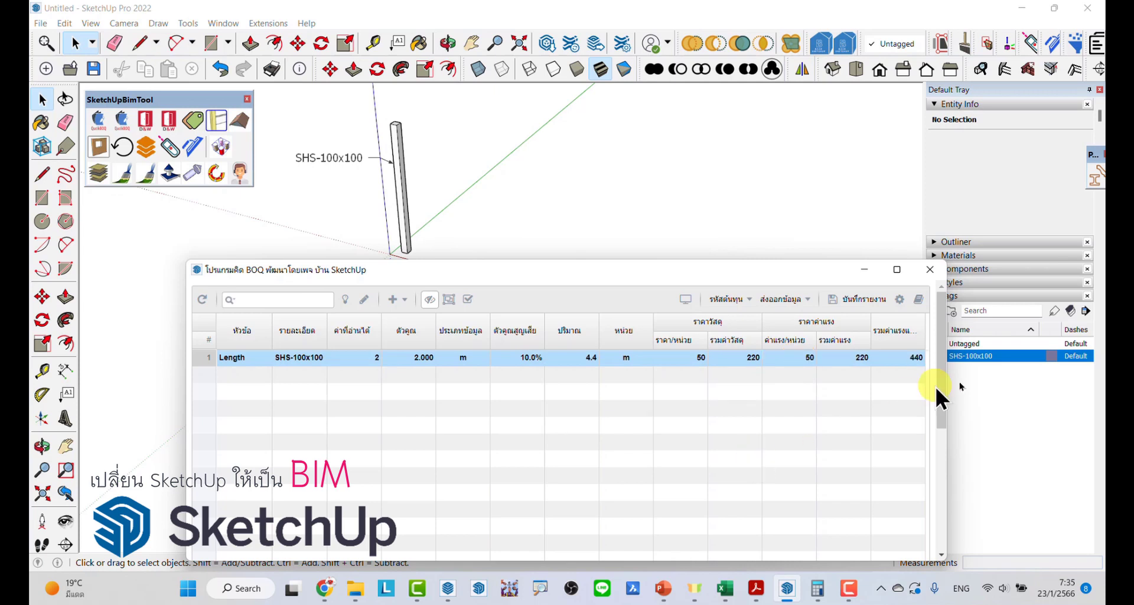
- Widen and reposition the BOQ window so all columns fit
left_click_drag(945, 387, 1074, 386)
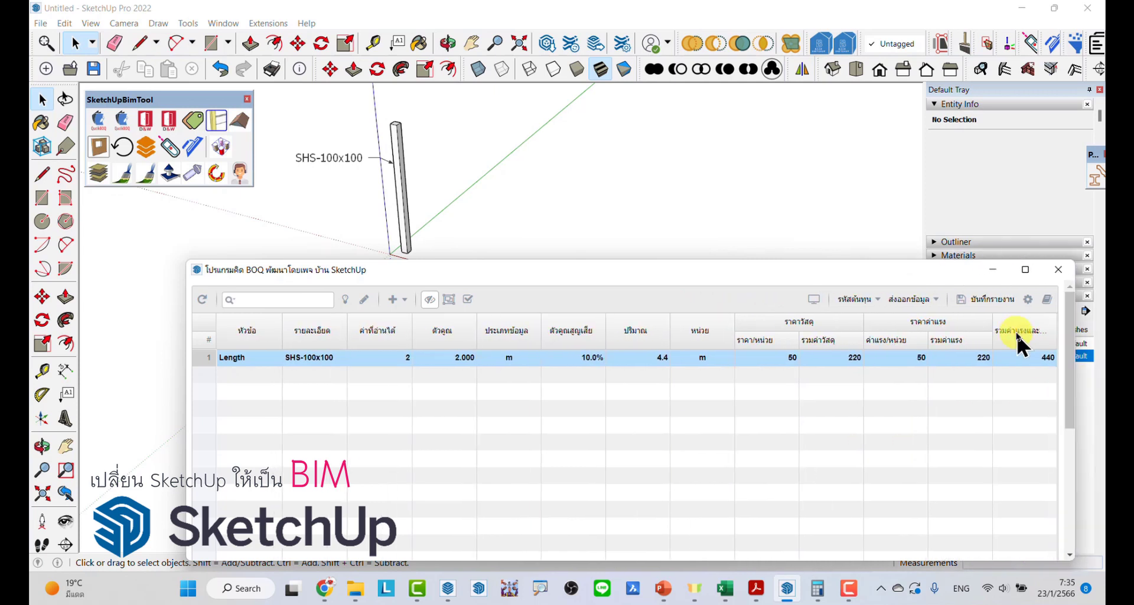
left_click_drag(947, 274, 813, 281)
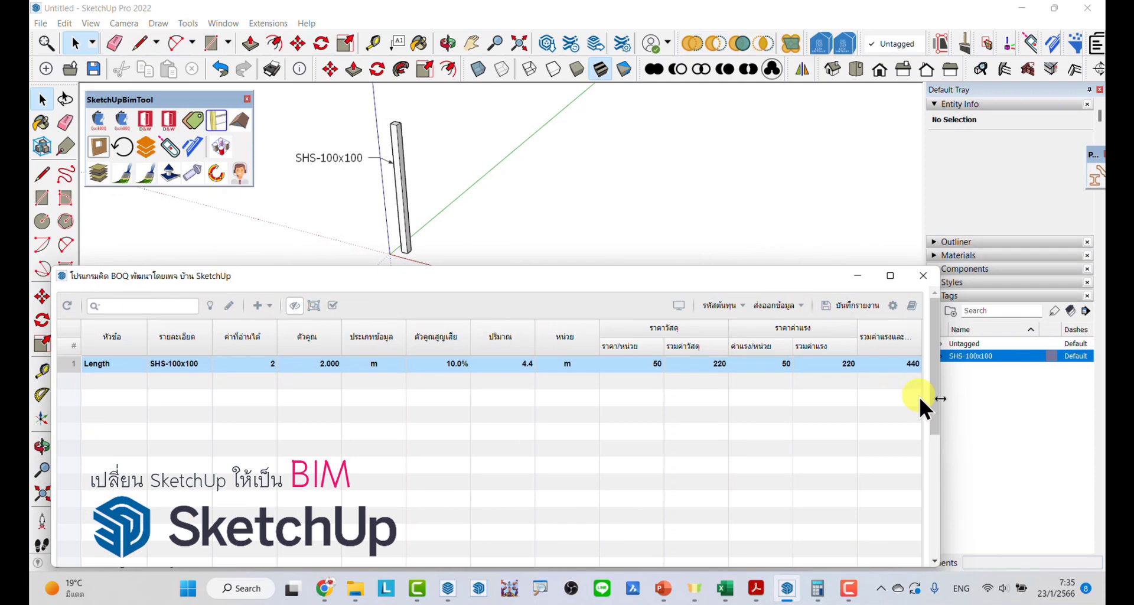
left_click_drag(940, 392, 1030, 385)
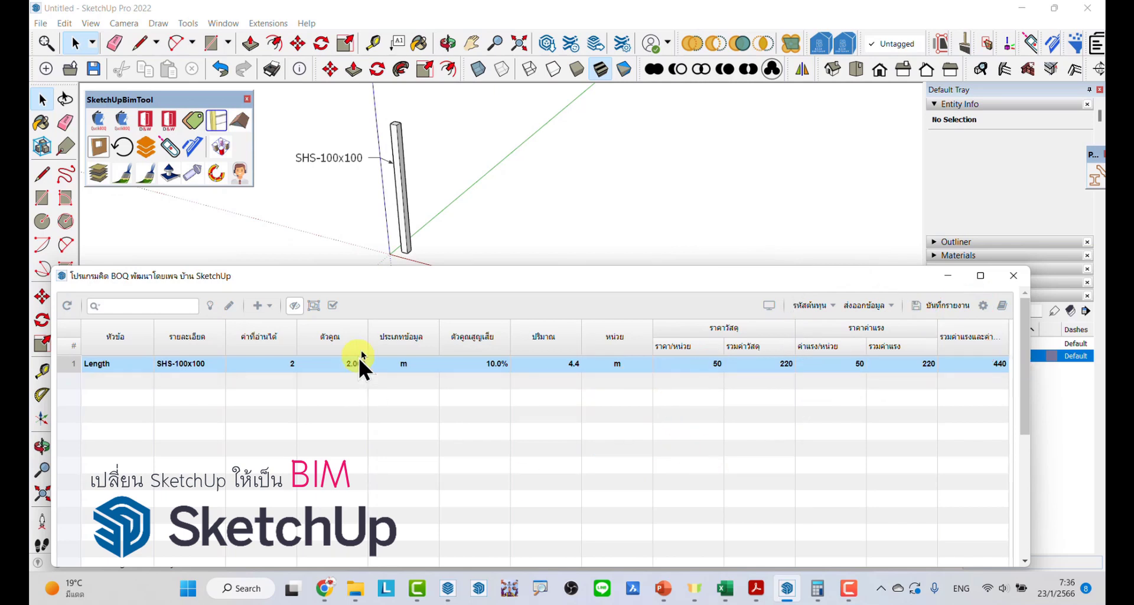
- Define the multiplier with the formula =1*2 through Edit description
left_click(345, 369)
double_click(352, 363)
right_click(352, 363)
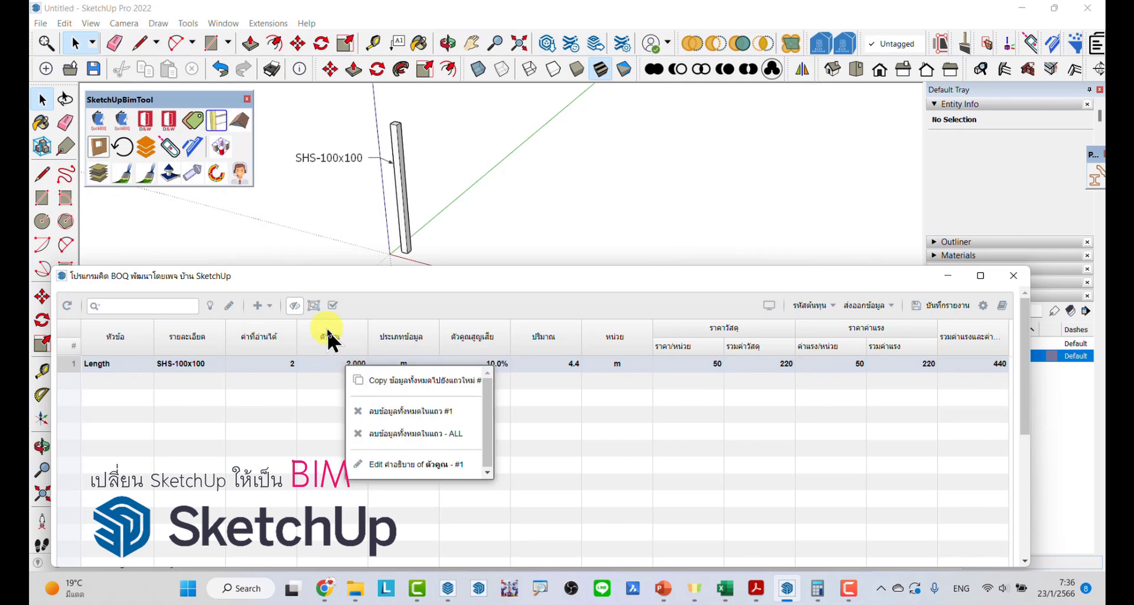
left_click(340, 363)
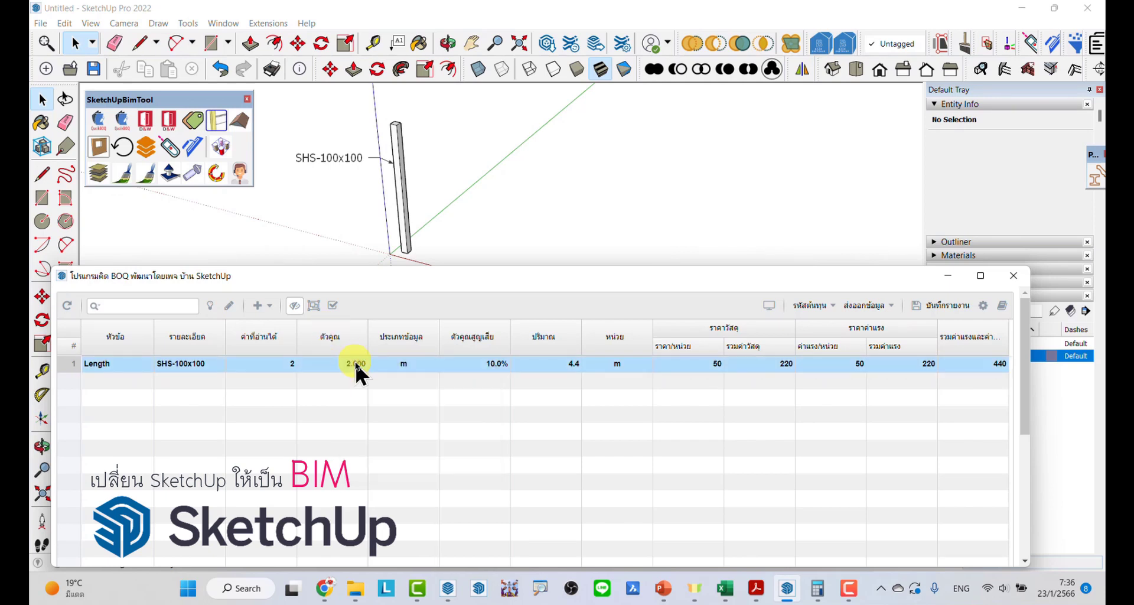
right_click(355, 363)
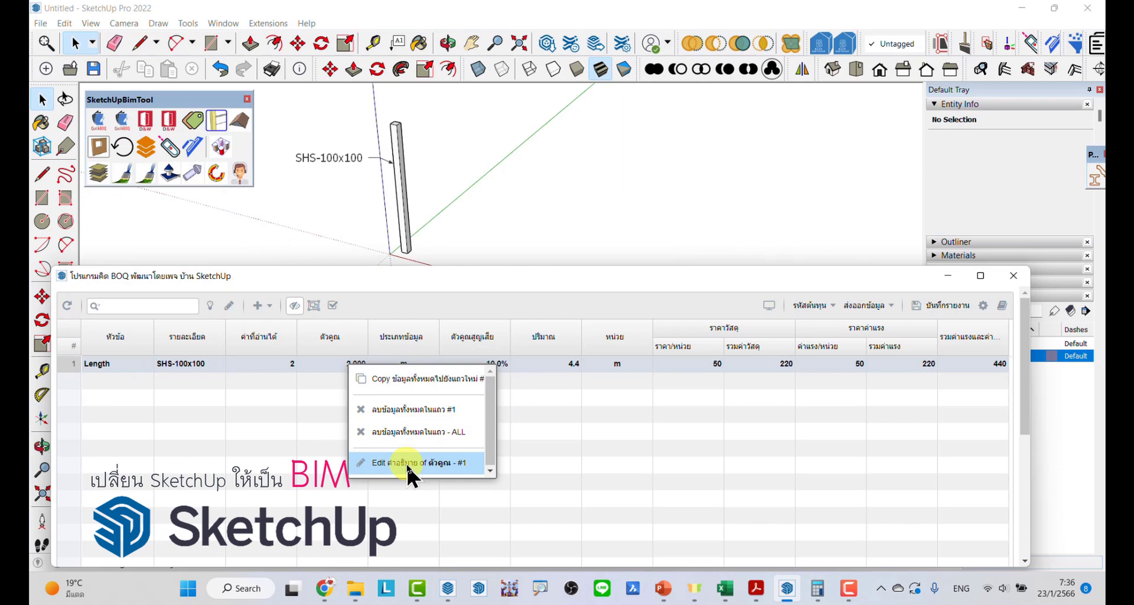
left_click(335, 361)
right_click(344, 369)
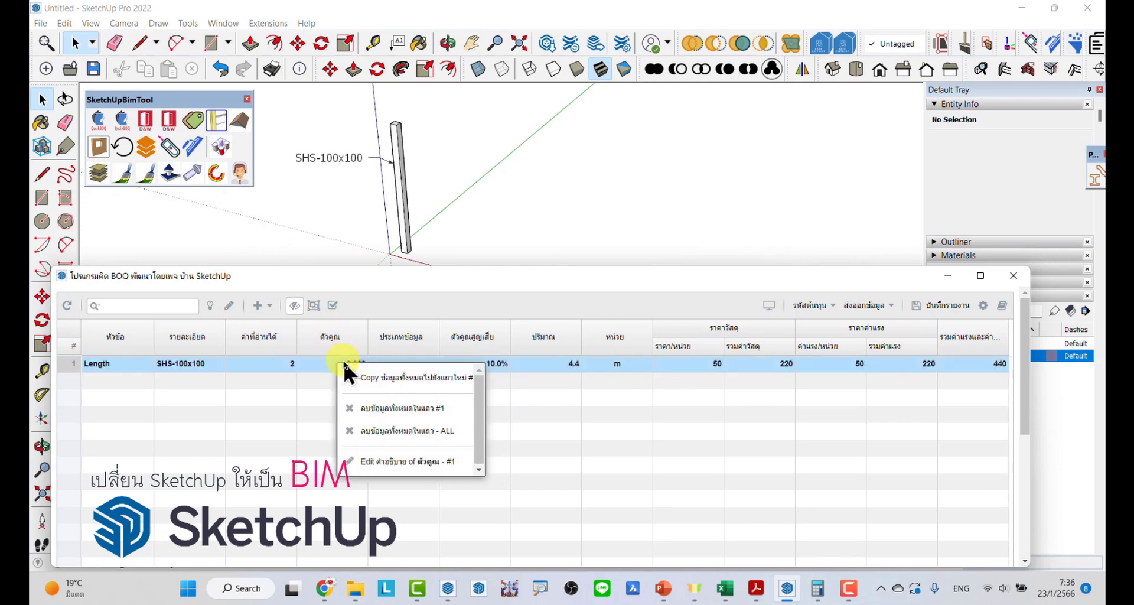
left_click(398, 460)
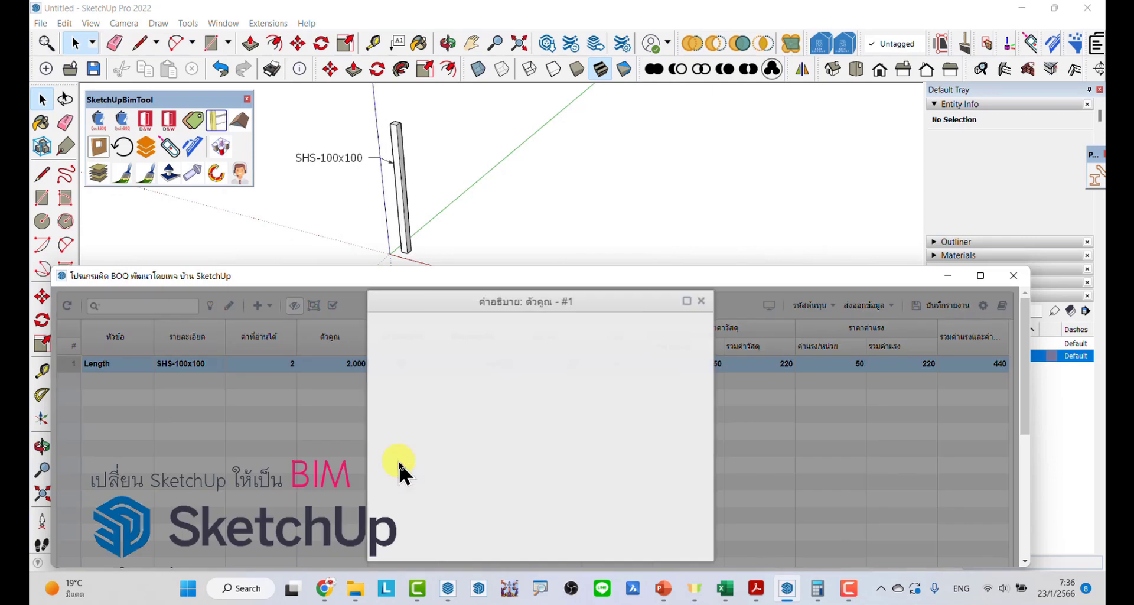
left_click(522, 342)
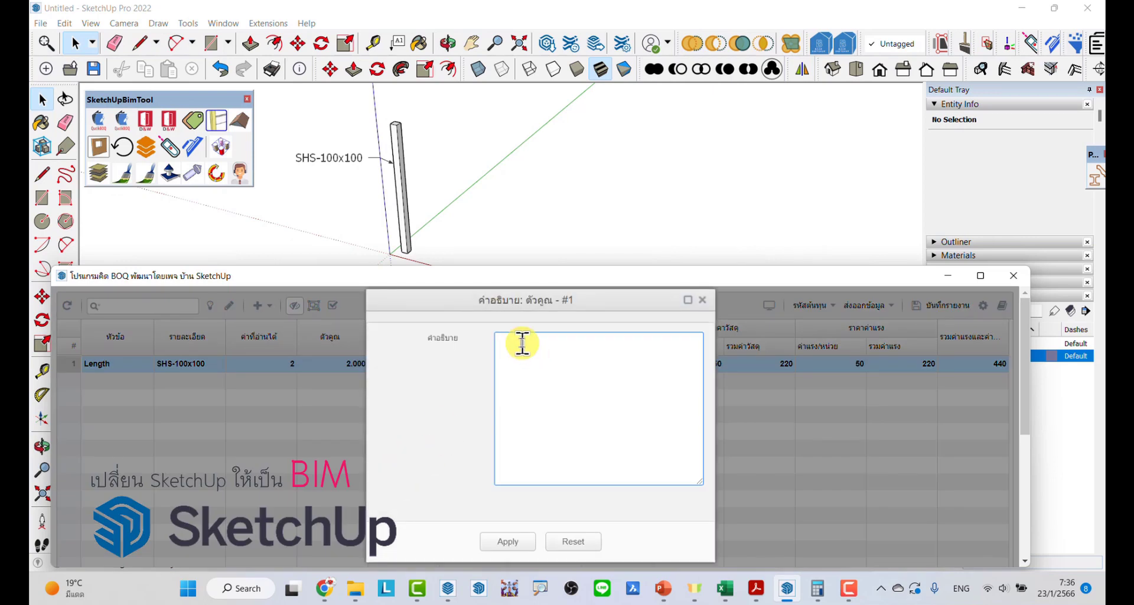
type("=1*2")
left_click(510, 543)
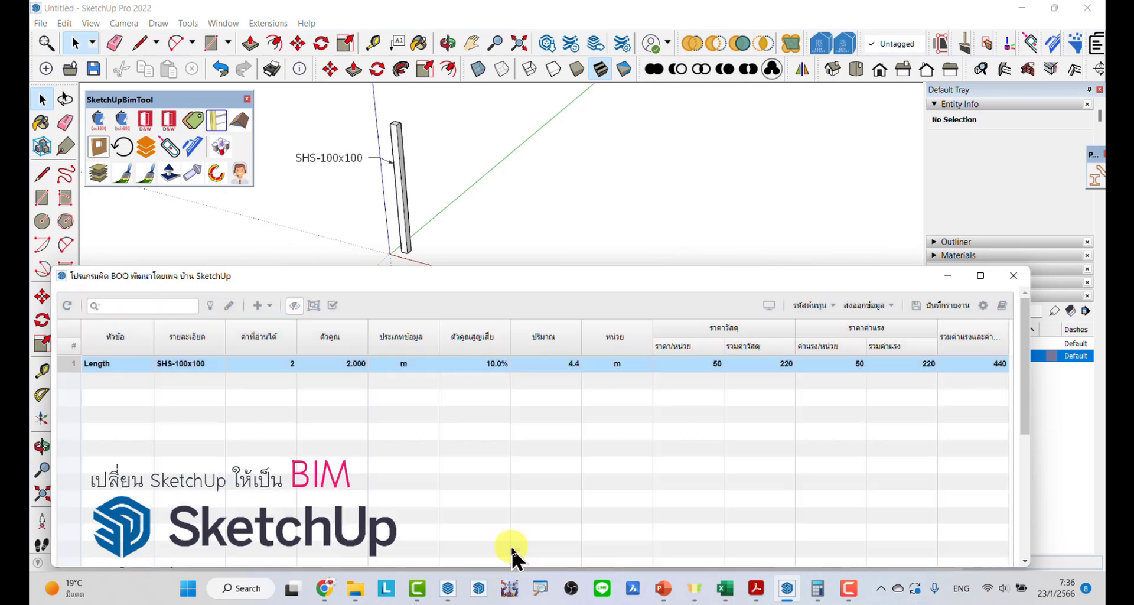
- Extend the multiplier formula to =1*2*(1+1), making it 4.000
right_click(352, 365)
left_click(401, 468)
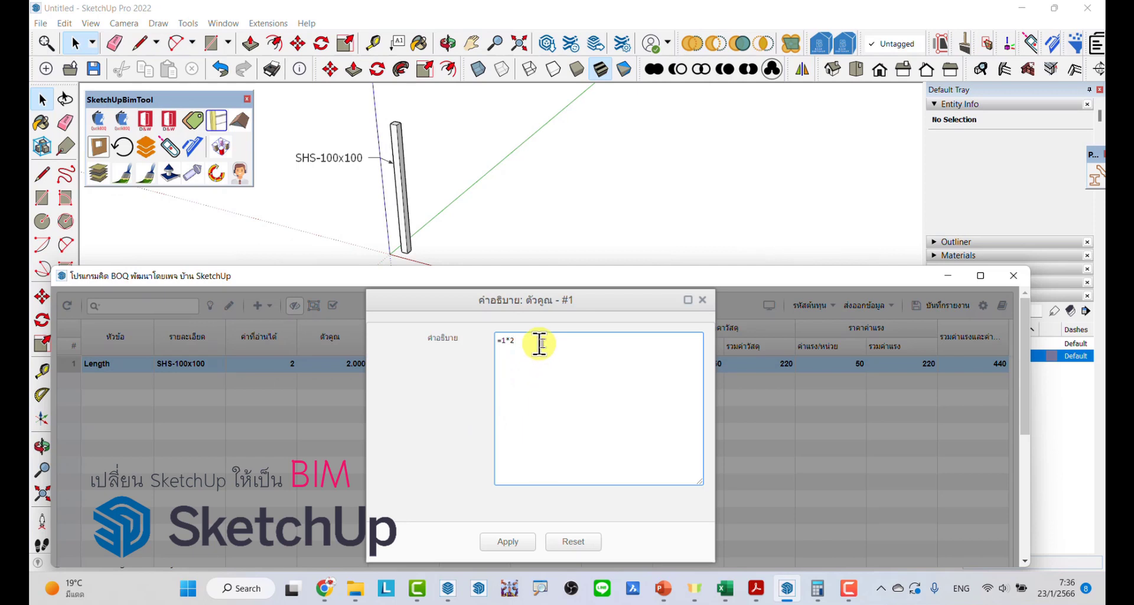
type("*(")
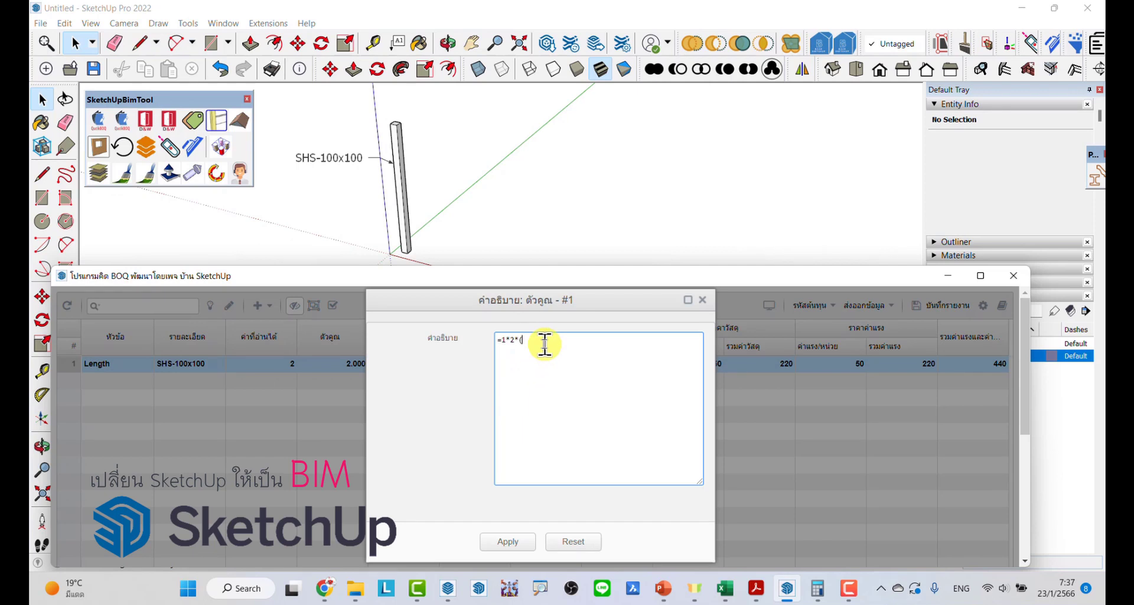
type("1")
type("+1")
left_click(509, 541)
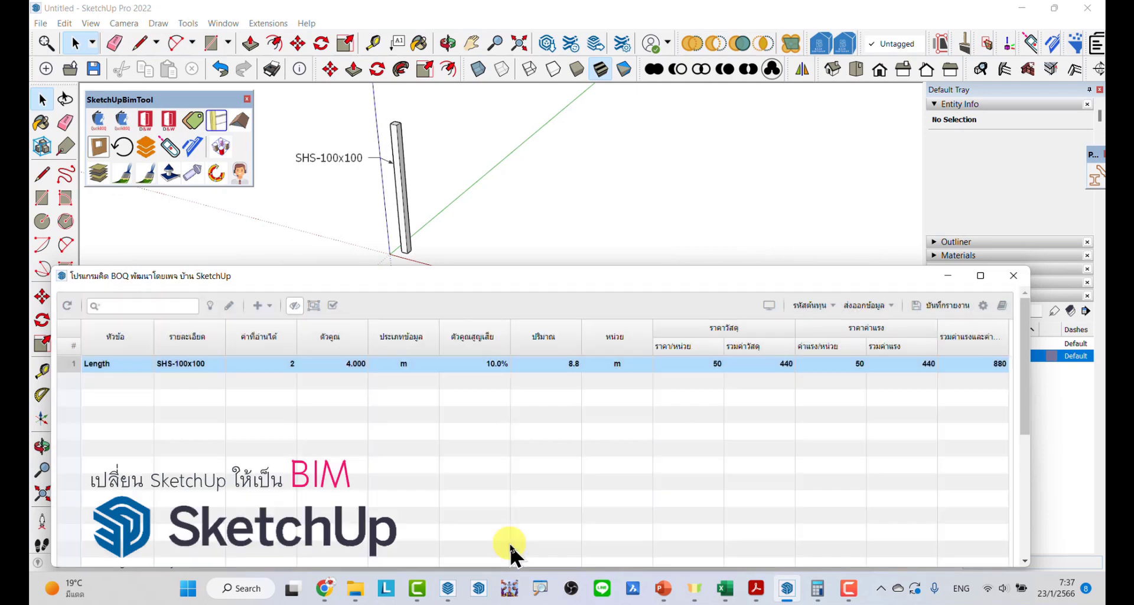
- Append /4, then .0, to the SHS-100x100 multiplier formula and check the multiplier
right_click(358, 363)
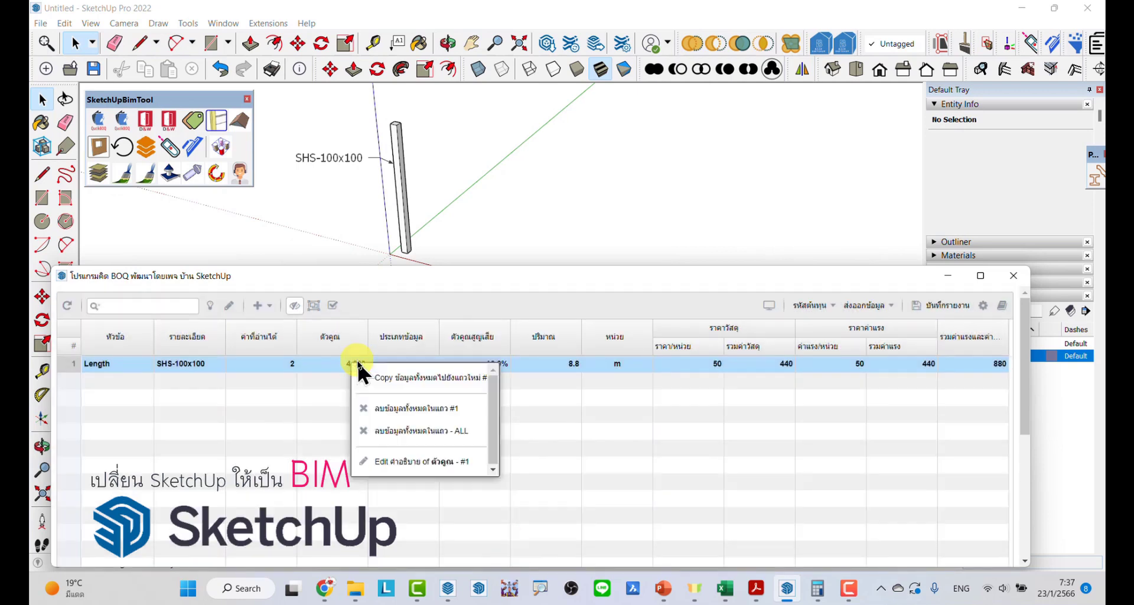
left_click(420, 460)
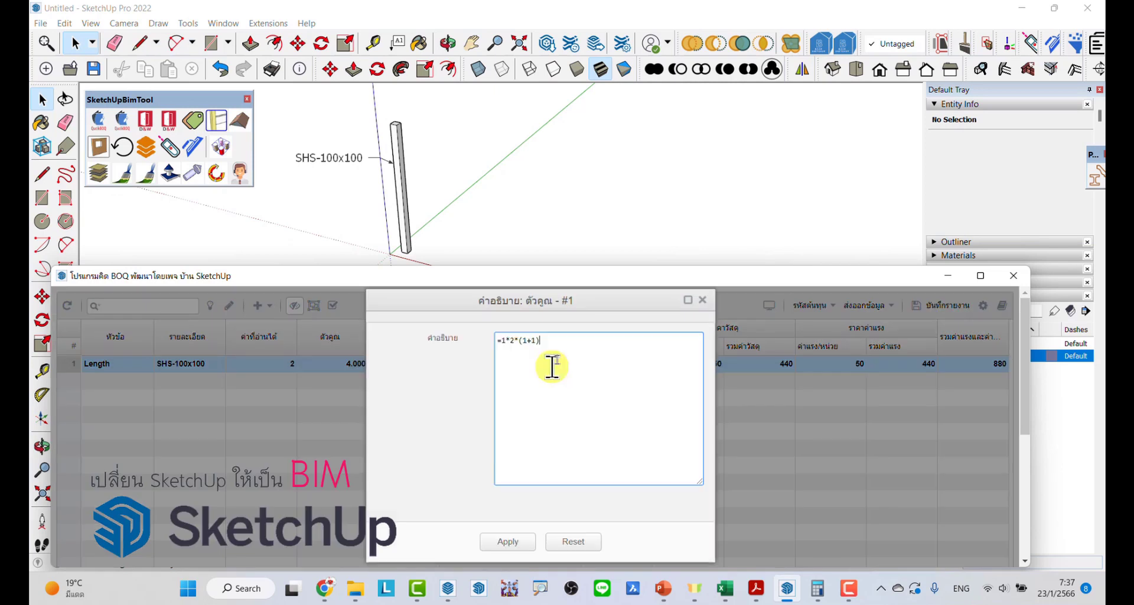
type("/")
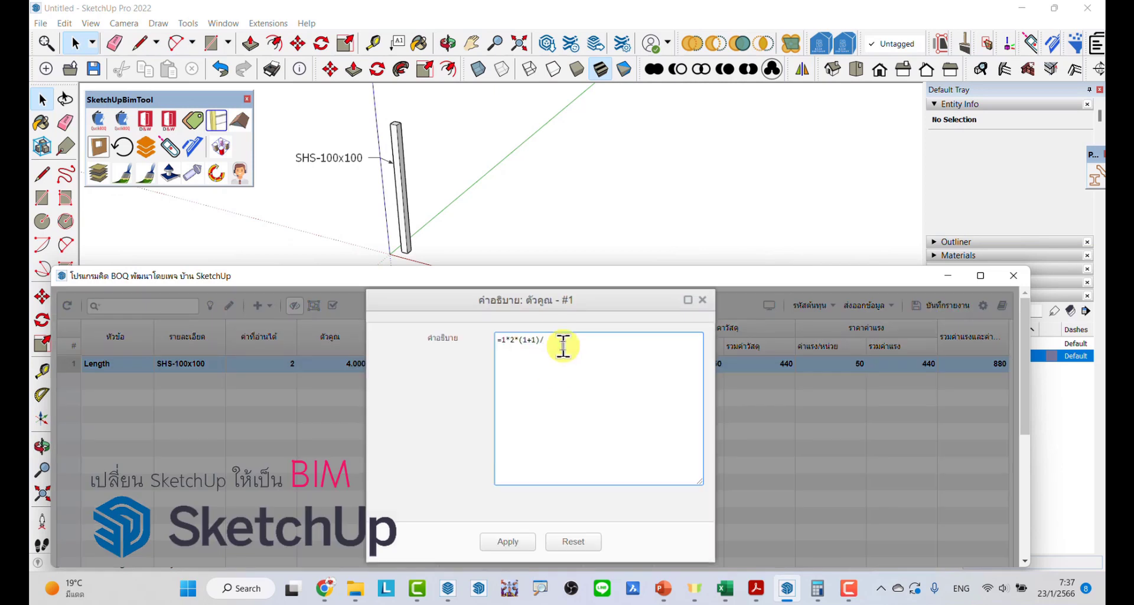
type("4")
left_click(503, 542)
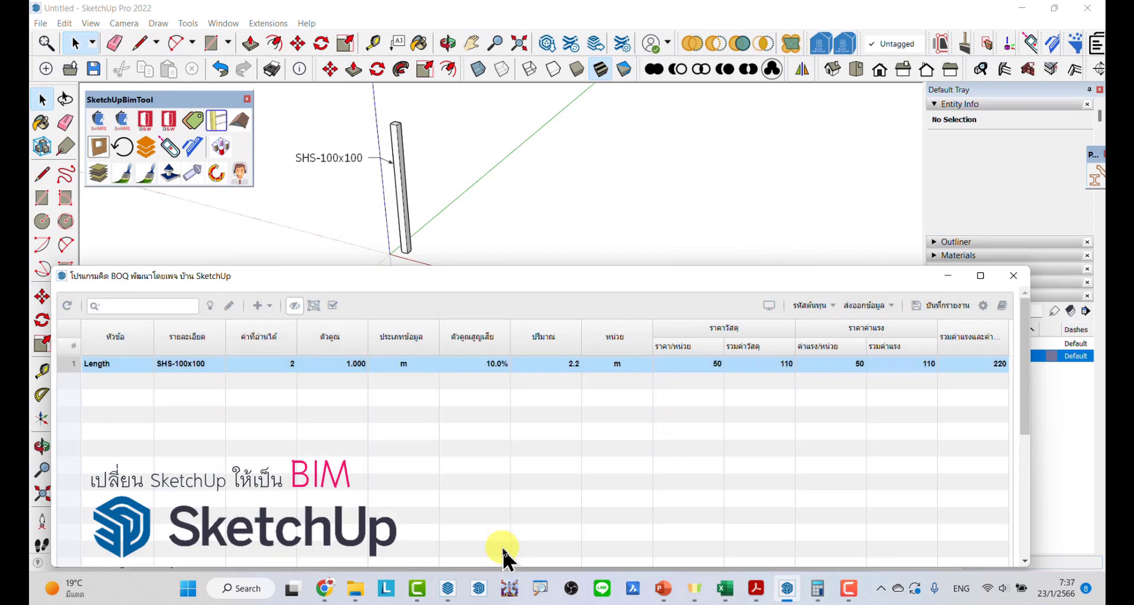
right_click(352, 361)
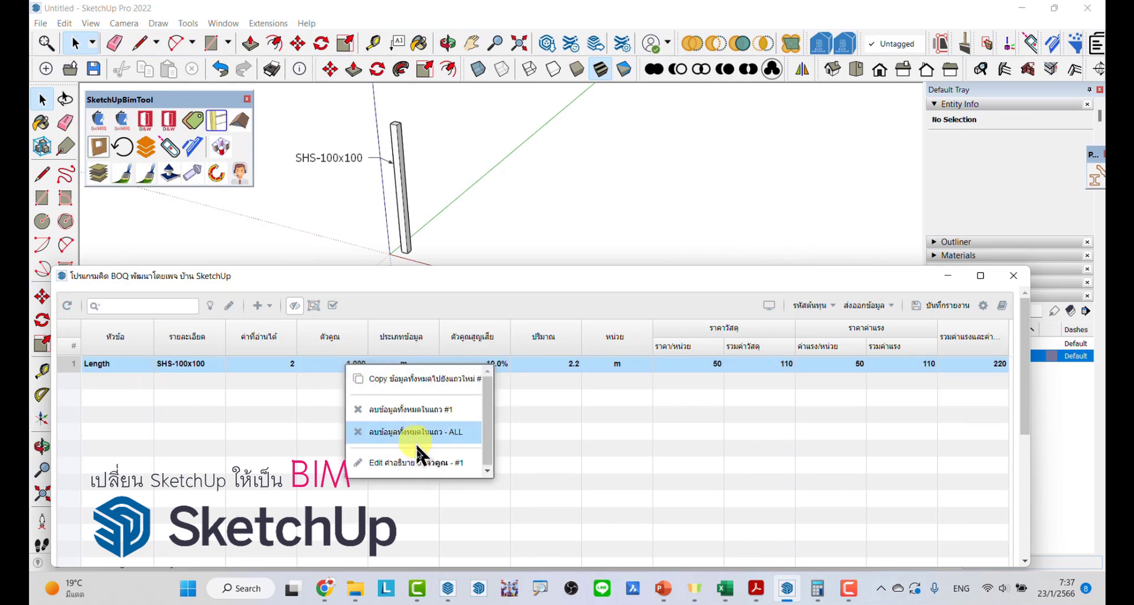
left_click(417, 461)
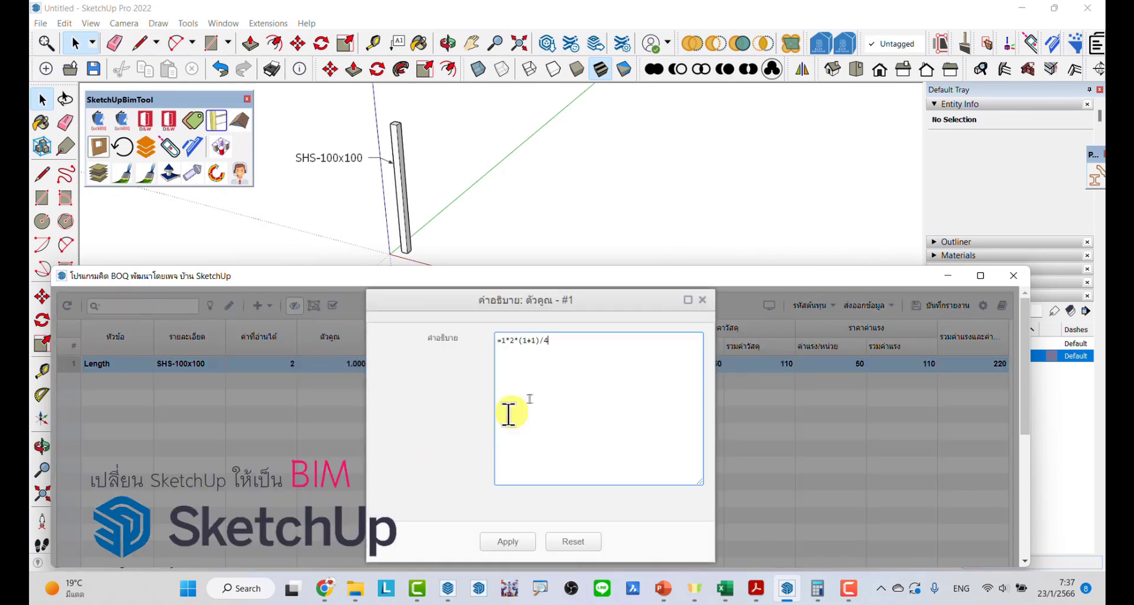
type(".0")
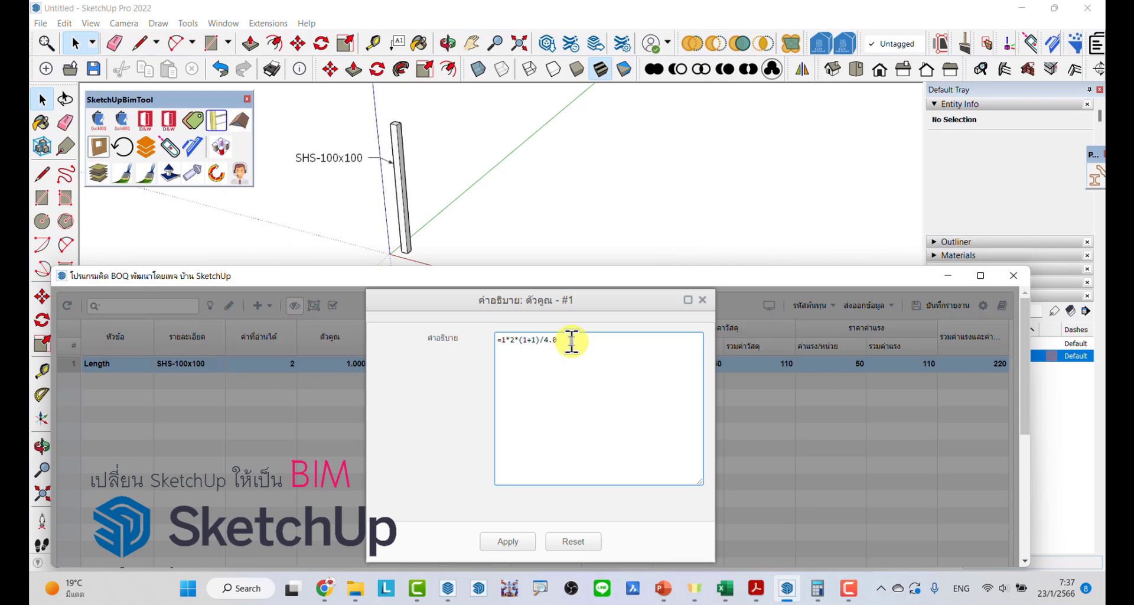
left_click(502, 544)
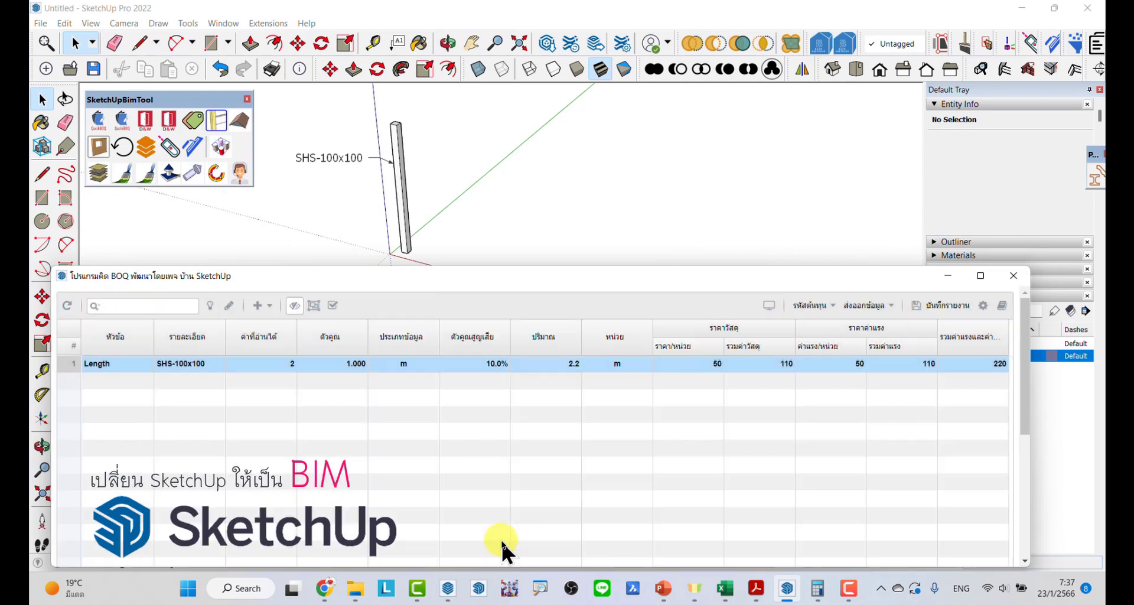
left_click(339, 366)
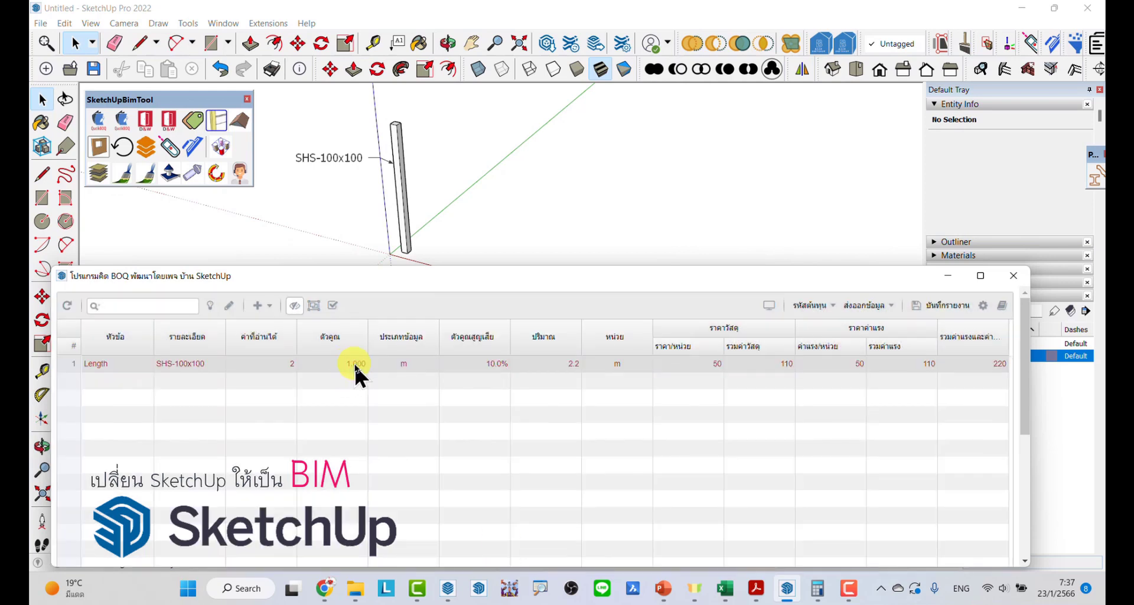
- Try entering a multiplier of 1 directly in the SHS-100x100 Length row
right_click(349, 366)
left_click(388, 464)
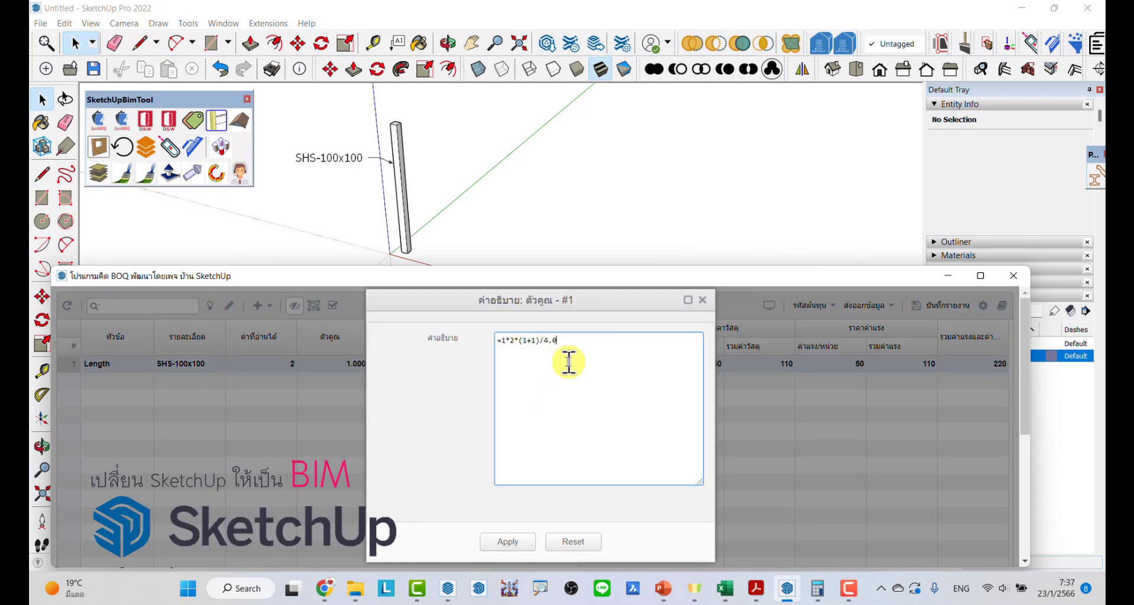
left_click(512, 552)
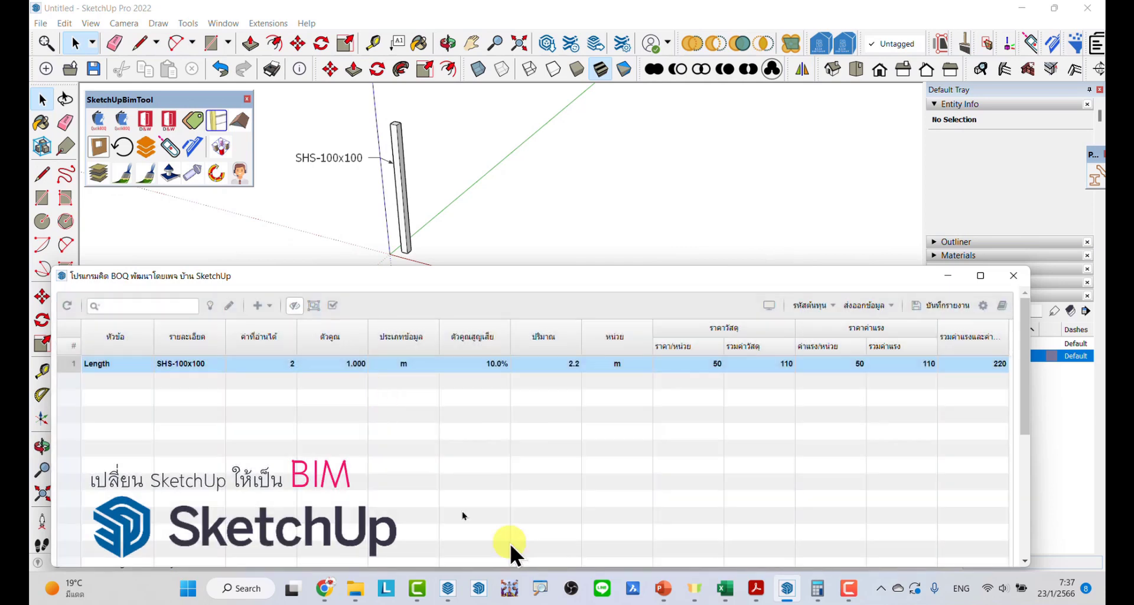
double_click(356, 360)
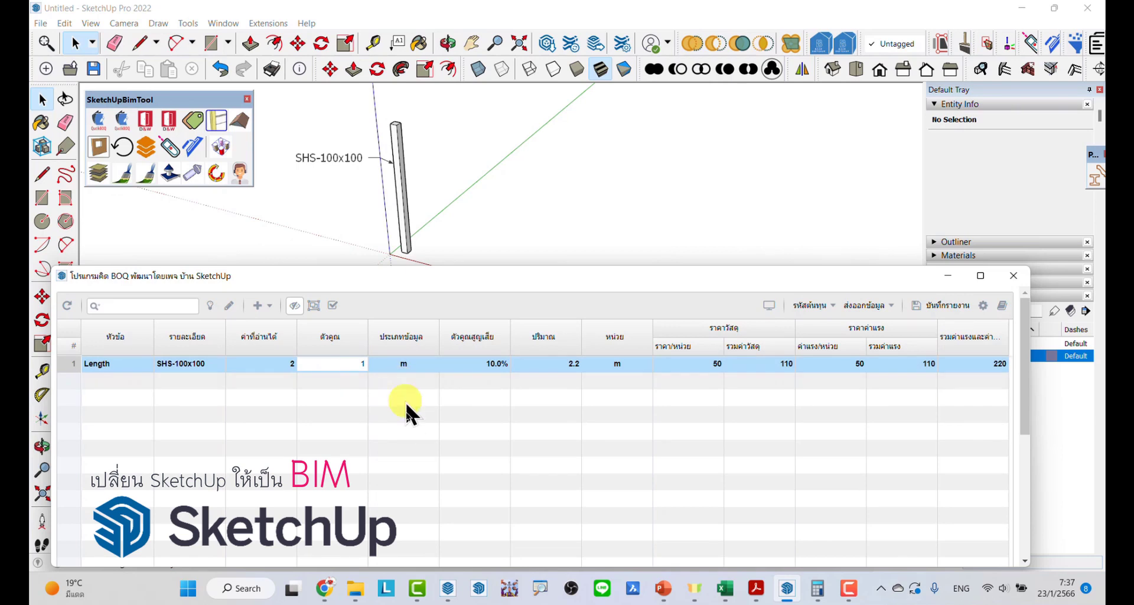
left_click(353, 364)
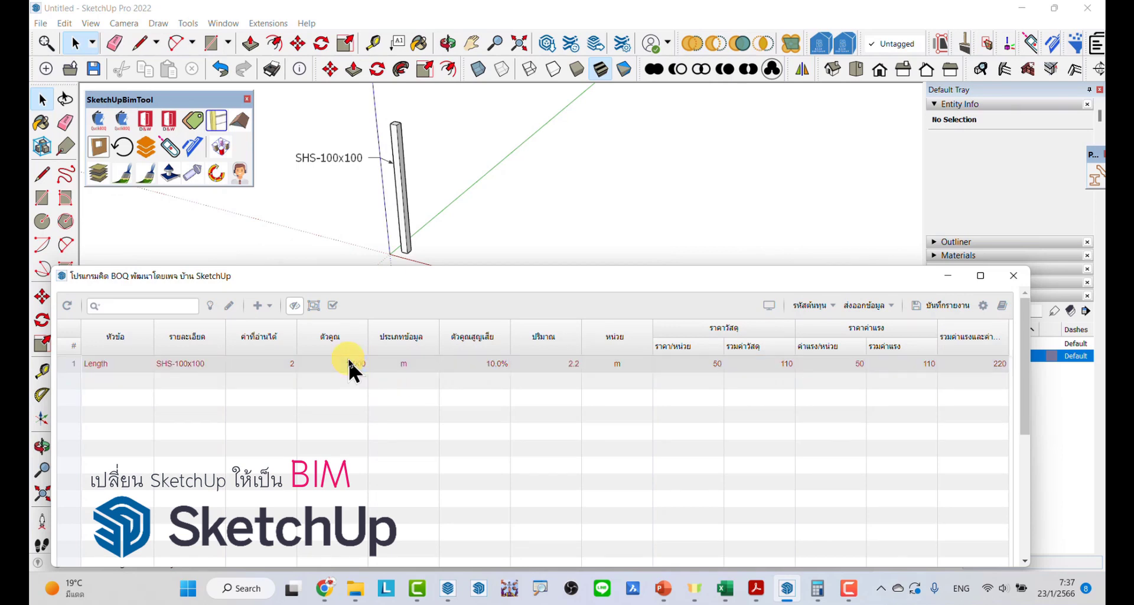
left_click(378, 374)
- Trim characters from the end of the multiplier formula and apply the change
right_click(352, 363)
left_click(397, 467)
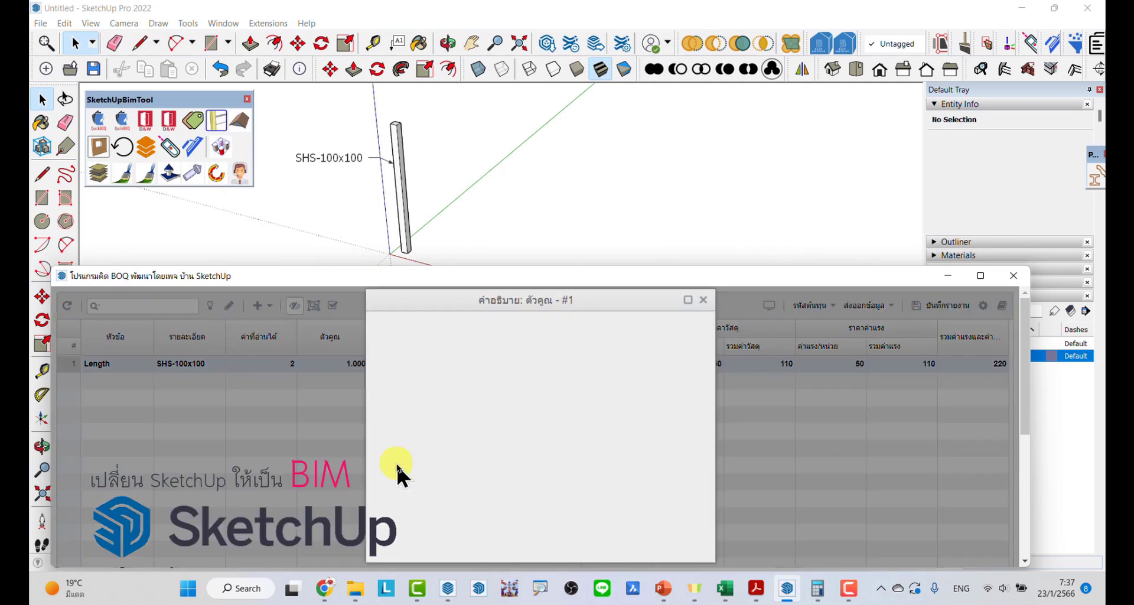
left_click_drag(560, 340, 483, 351)
key("ctrl+c")
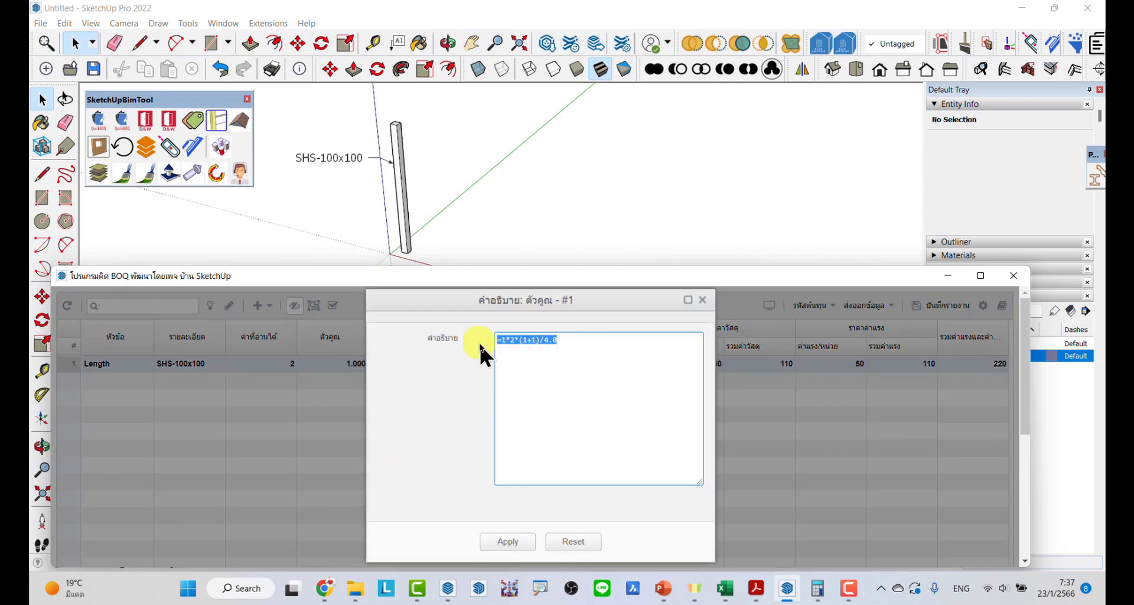
key("BackSpace")
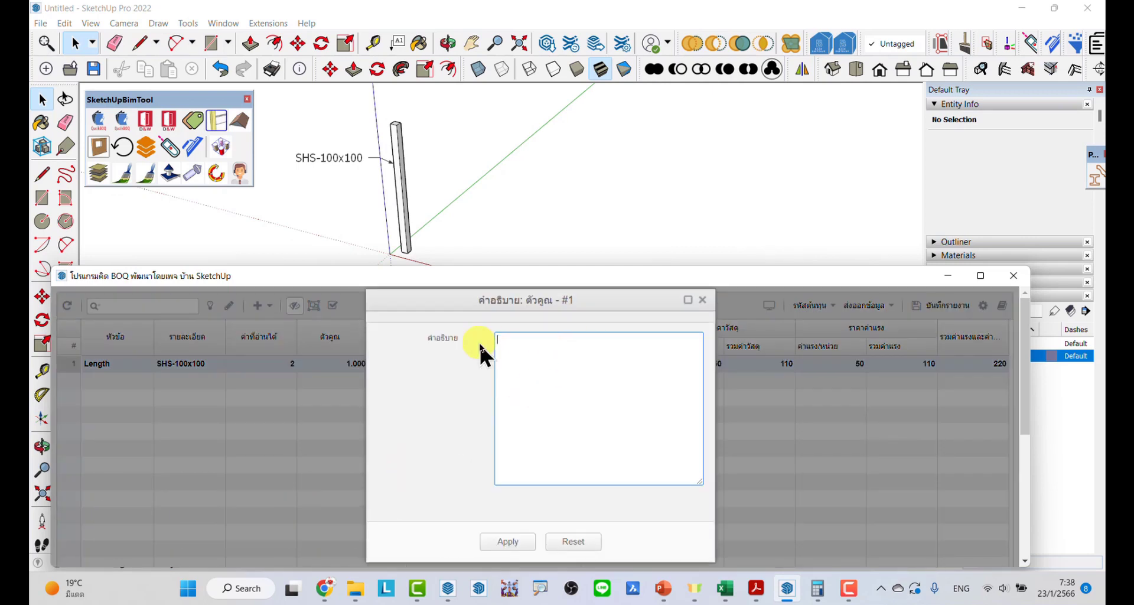
key("ctrl+z")
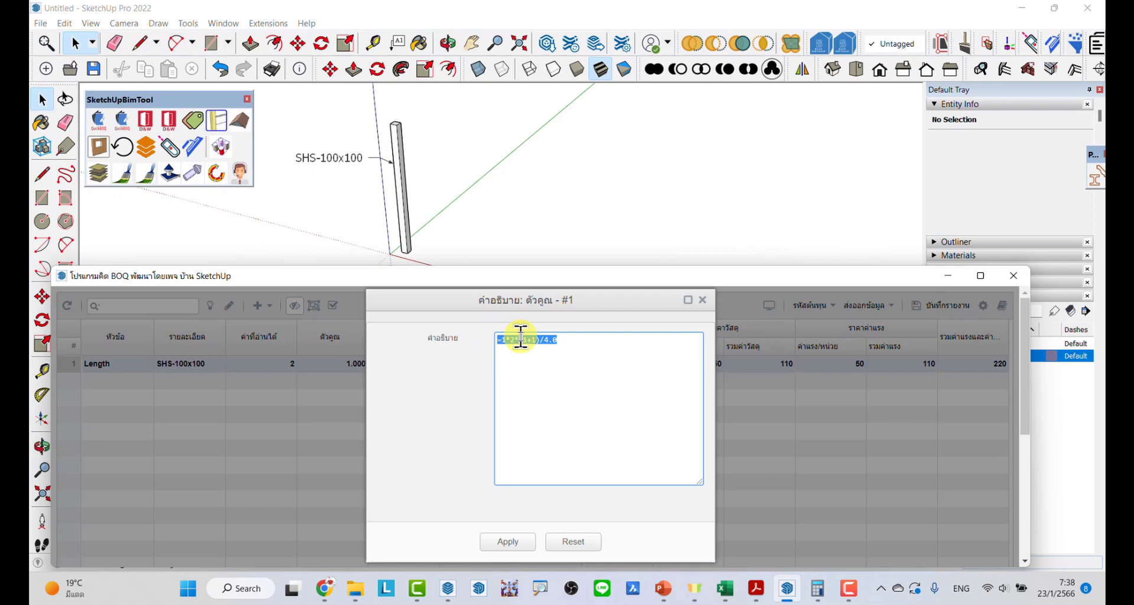
left_click(589, 341)
key("BackSpace")
key("BackSpace")
key("BackSpace")
key("BackSpace")
key("BackSpace")
key("BackSpace")
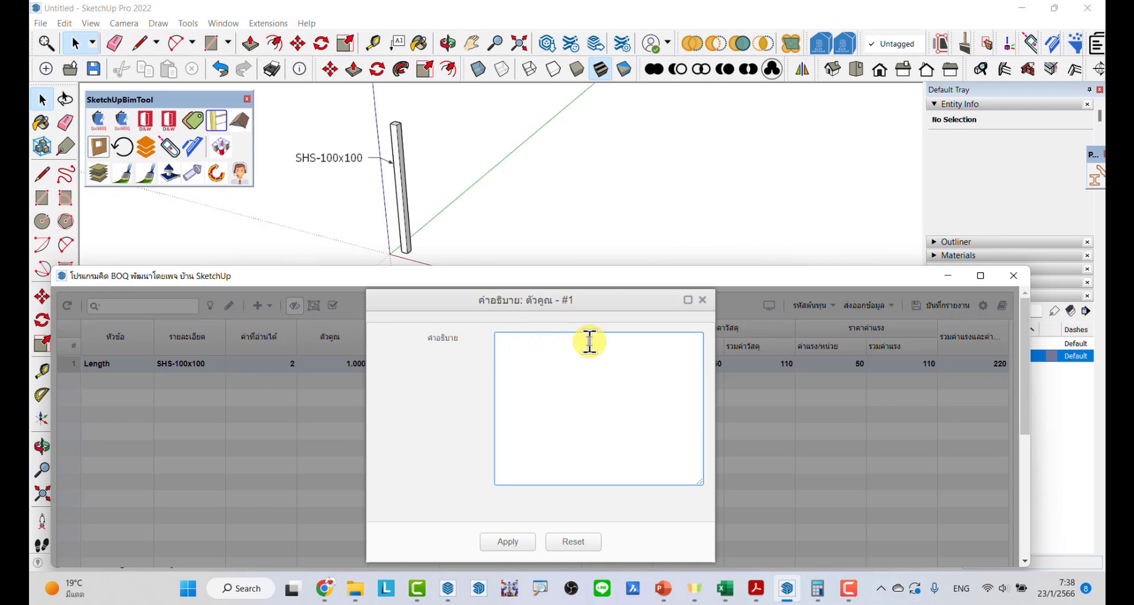
left_click(501, 548)
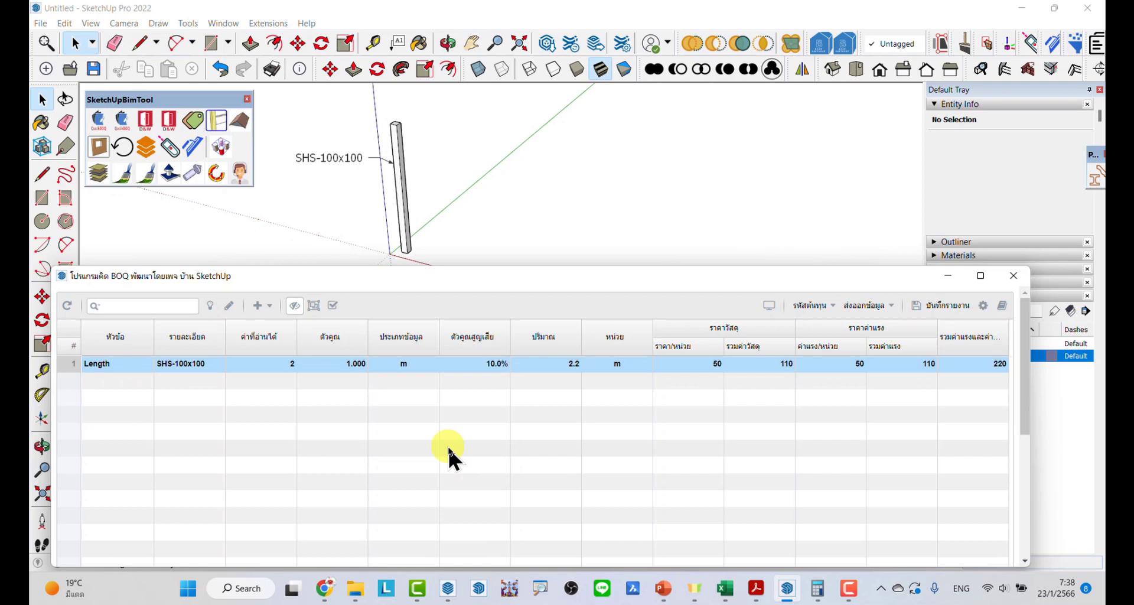
- Paste the multiplier formula text back into row 1 and reapply it
right_click(352, 364)
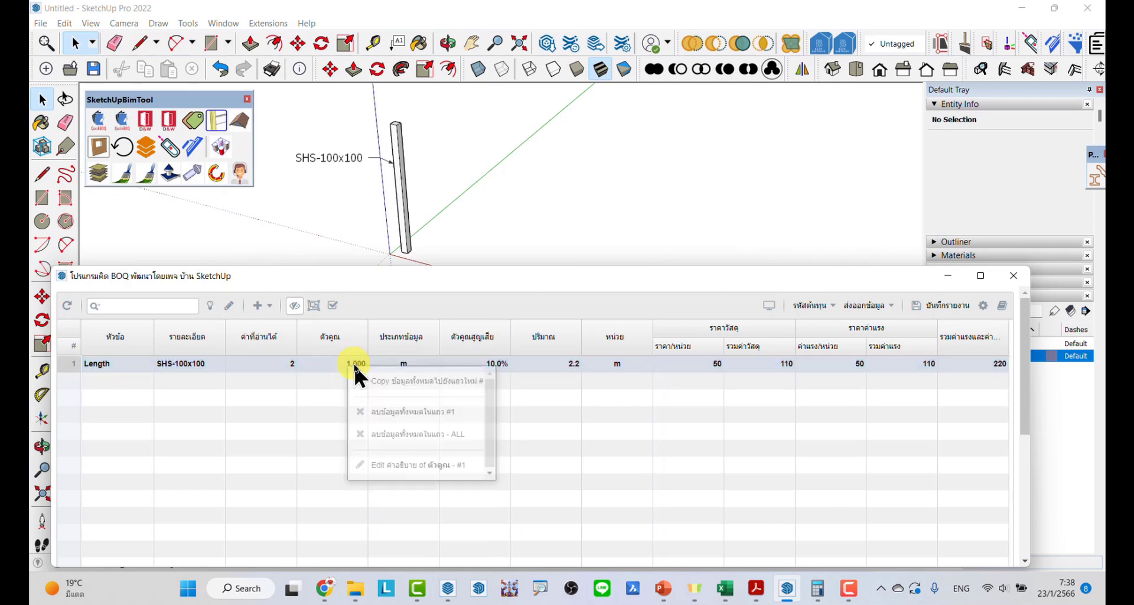
left_click(396, 465)
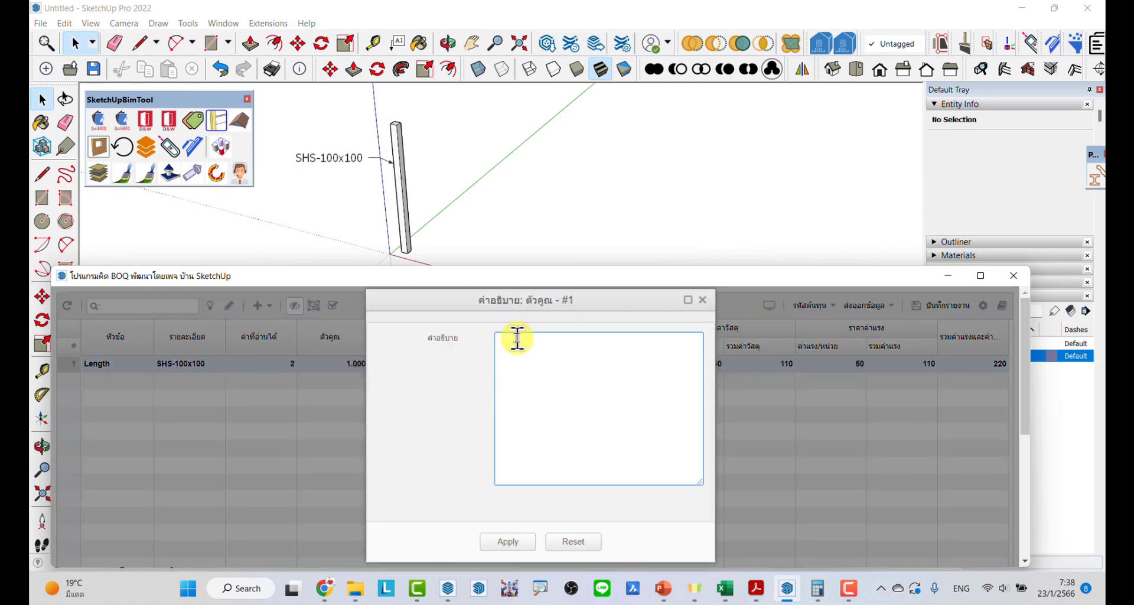
key("ctrl+v")
left_click(514, 541)
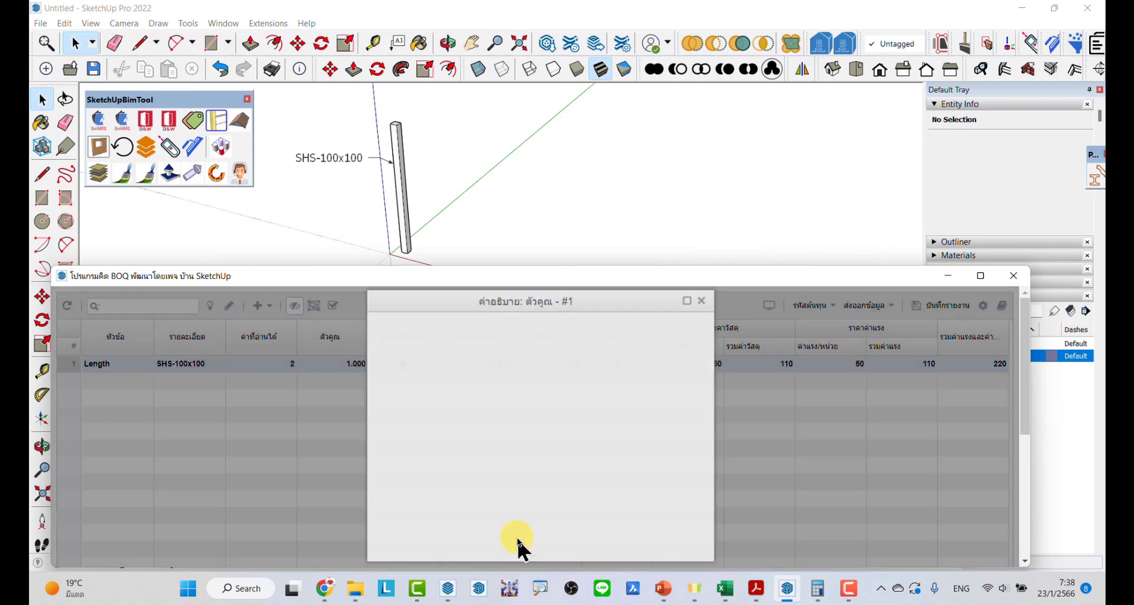
left_click(359, 362)
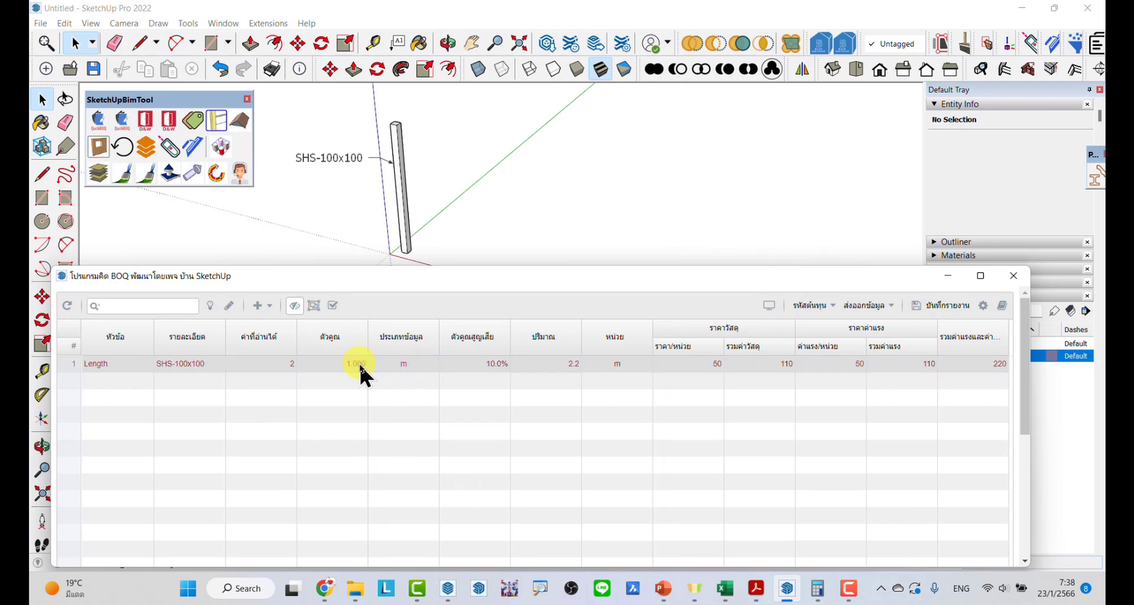
left_click(355, 366)
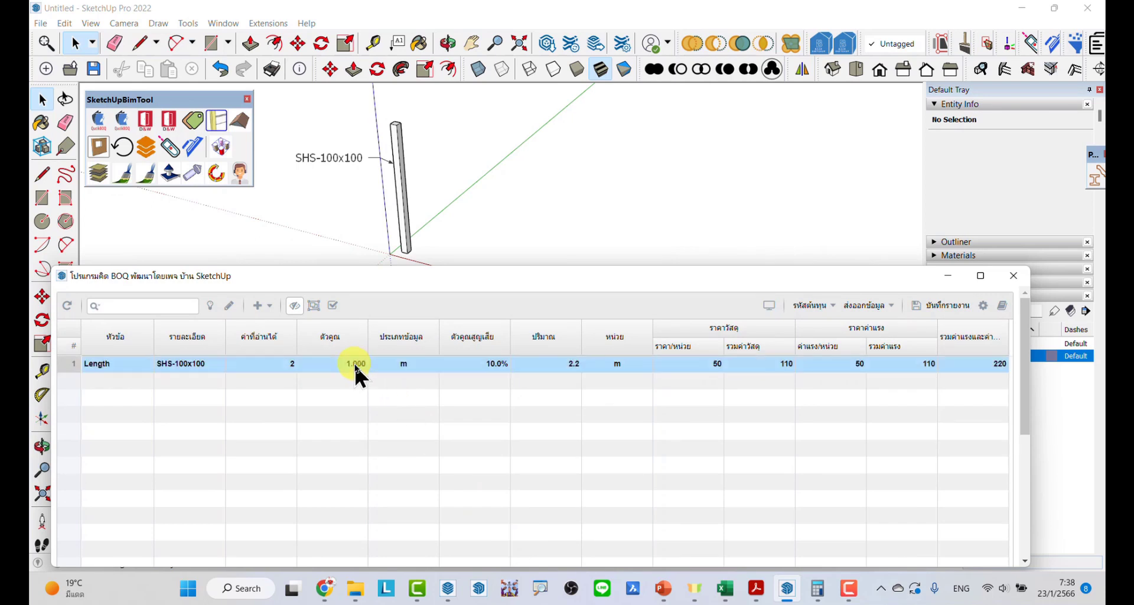
- Edit the formula's trailing division so the multiplier reads 4.000, quantity 8.8, total 880
right_click(355, 365)
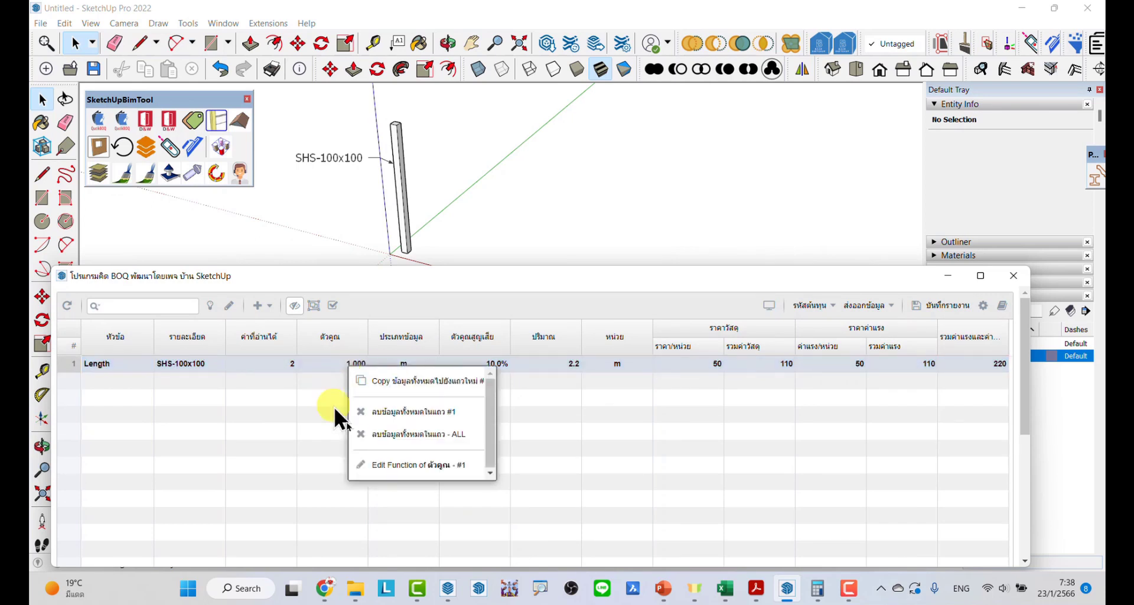
left_click(383, 463)
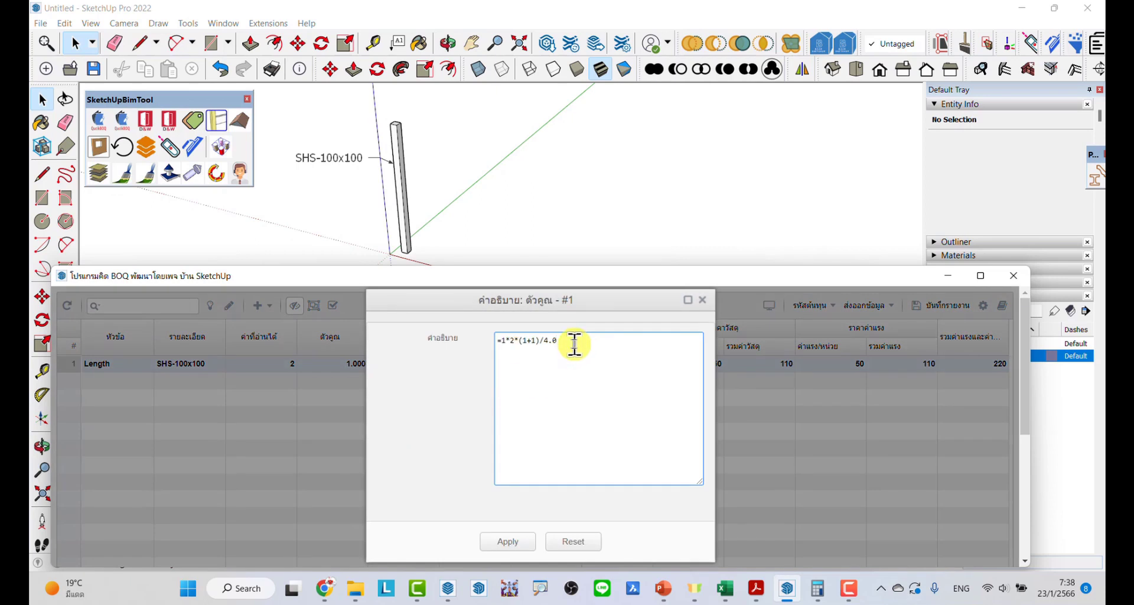
key("BackSpace")
key("BackSpace")
key("BackSpace")
key("BackSpace")
type(")/4.0")
key("BackSpace")
key("BackSpace")
left_click(528, 542)
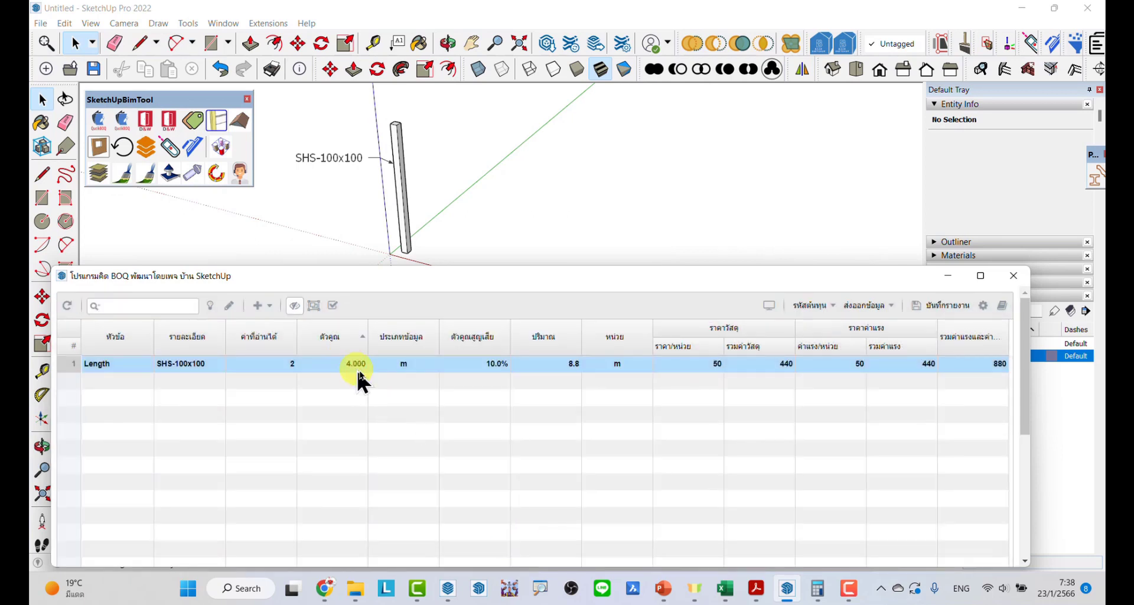
- Add /4.0 to the multiplier formula, then trim it to /4, for a 1.000 multiplier
right_click(356, 367)
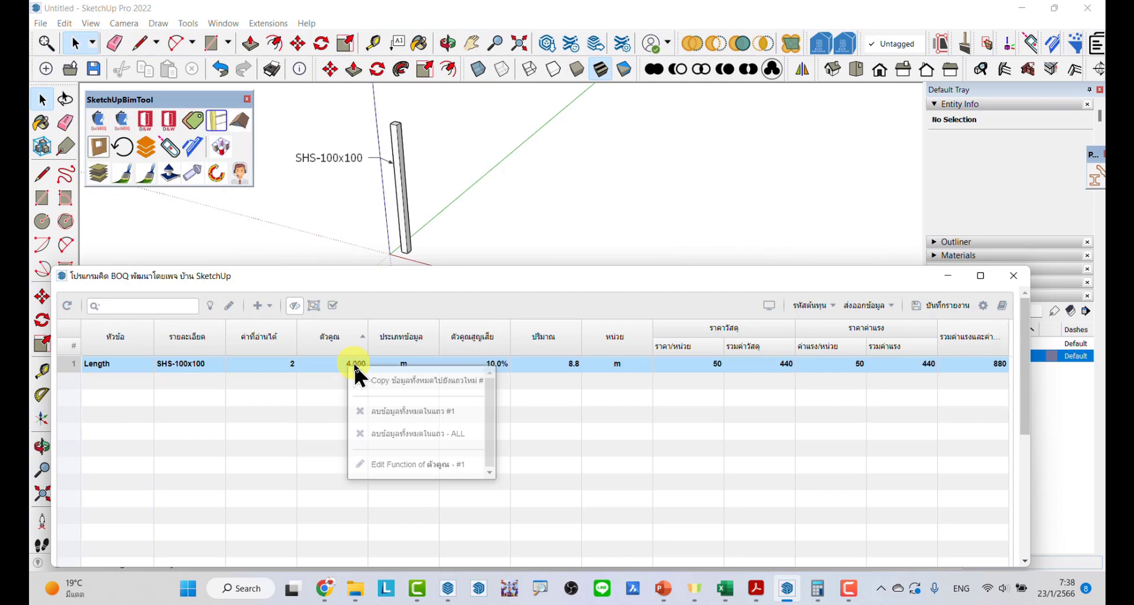
left_click(396, 456)
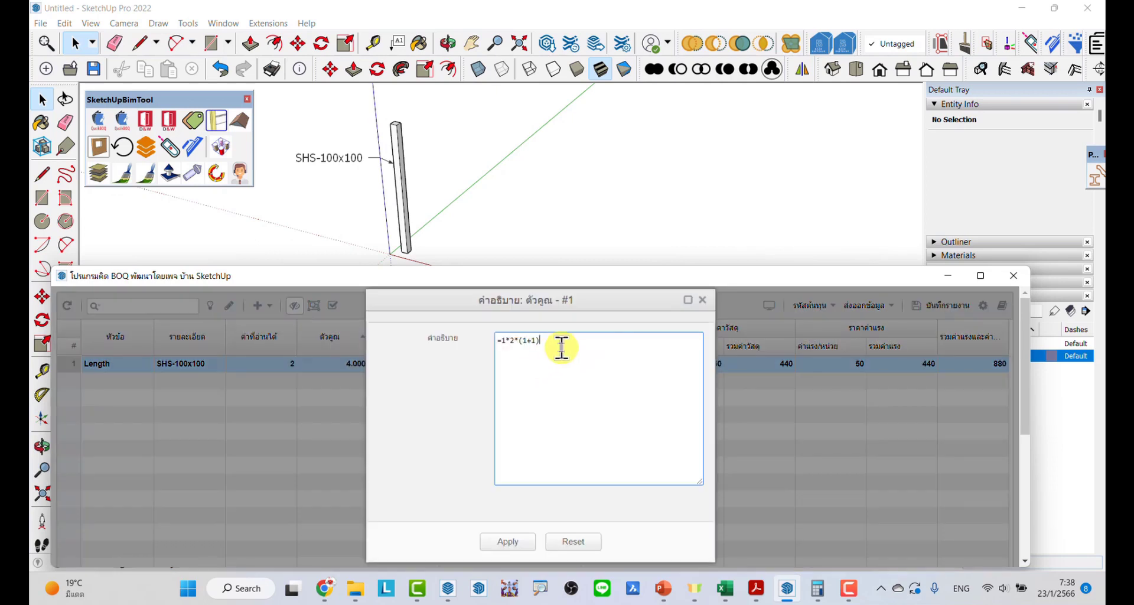
type("/4.0")
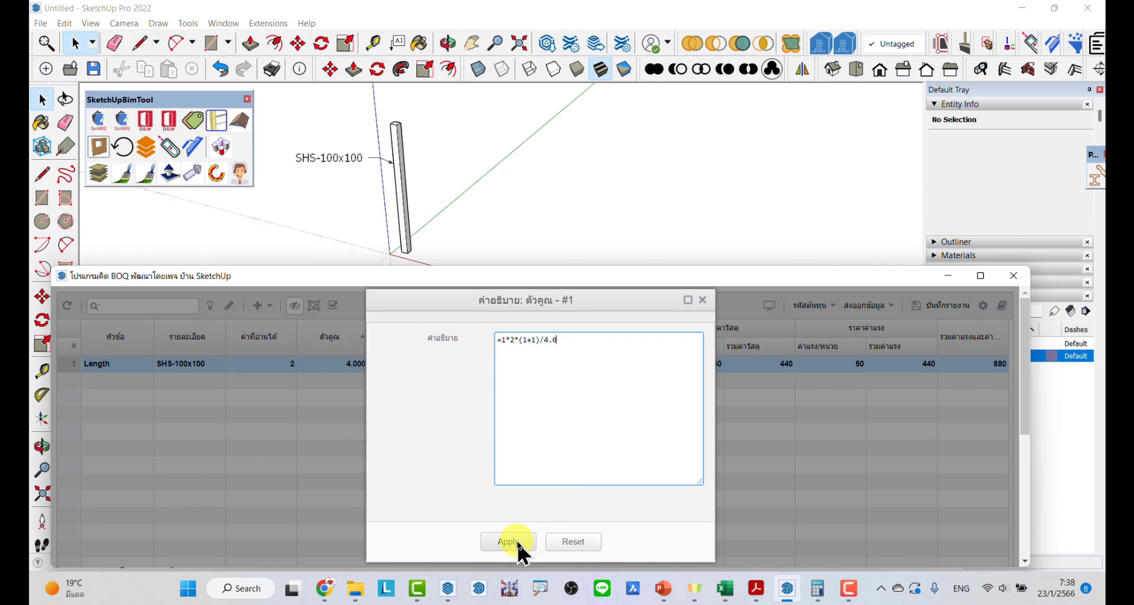
left_click(517, 540)
right_click(349, 364)
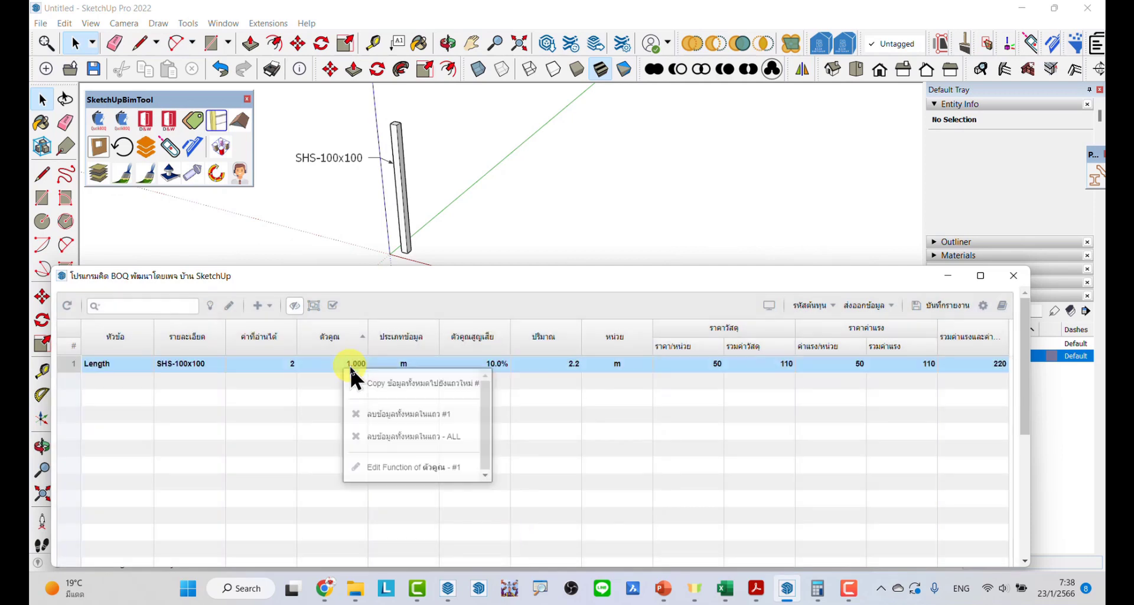
left_click(388, 469)
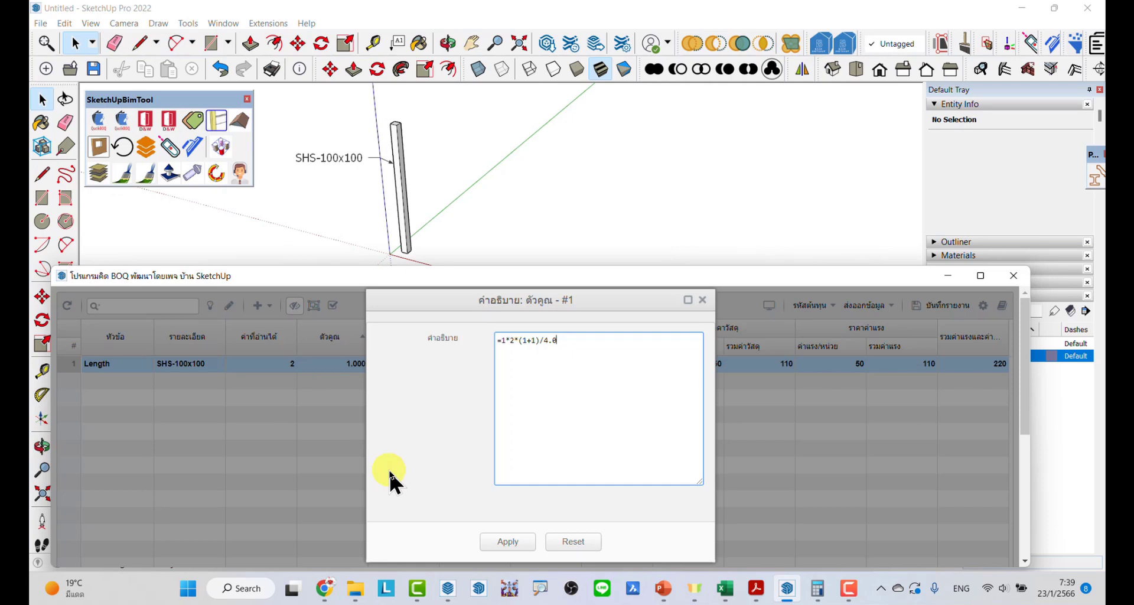
key("BackSpace")
key("BackSpace")
left_click(504, 542)
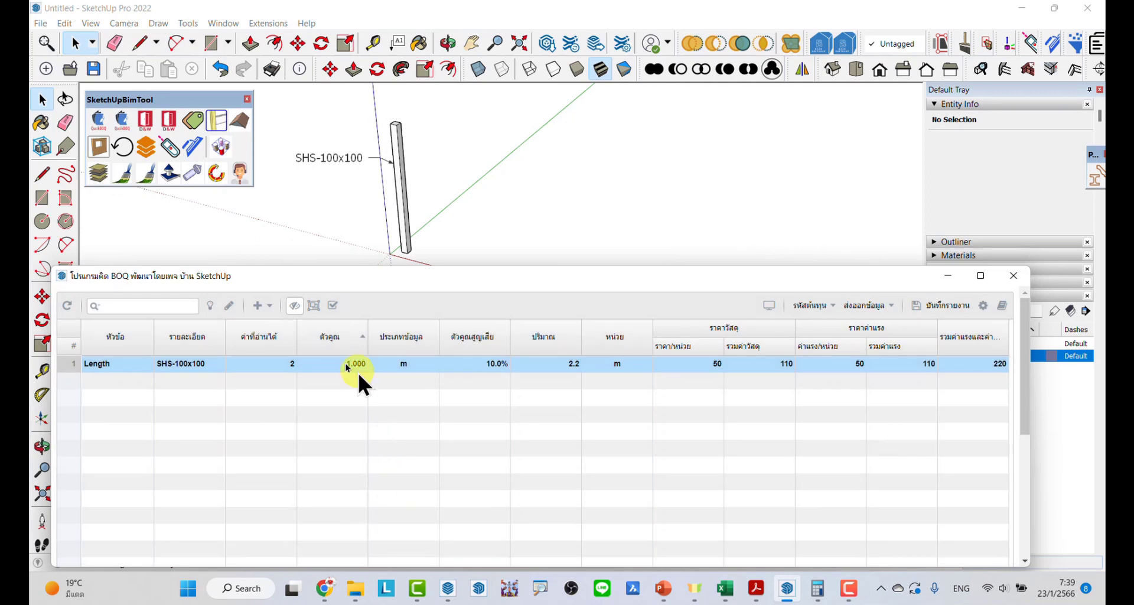
- Reapply the formula, then remove the division so the multiplier reads 4.000
right_click(349, 366)
left_click(386, 458)
type("=1*2*(1+1)/4.0")
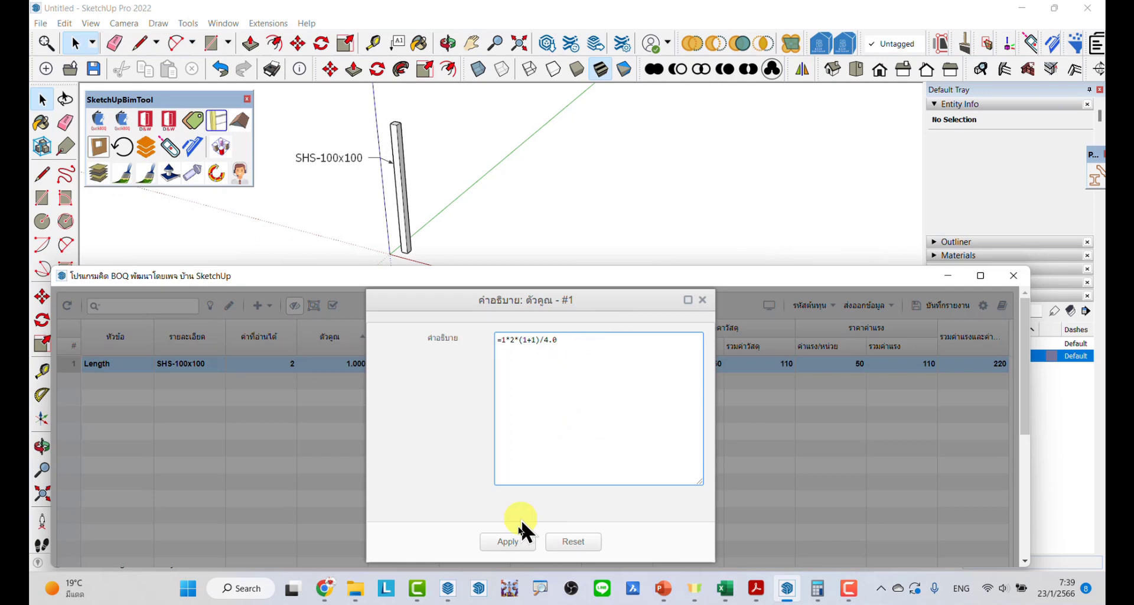
left_click(507, 541)
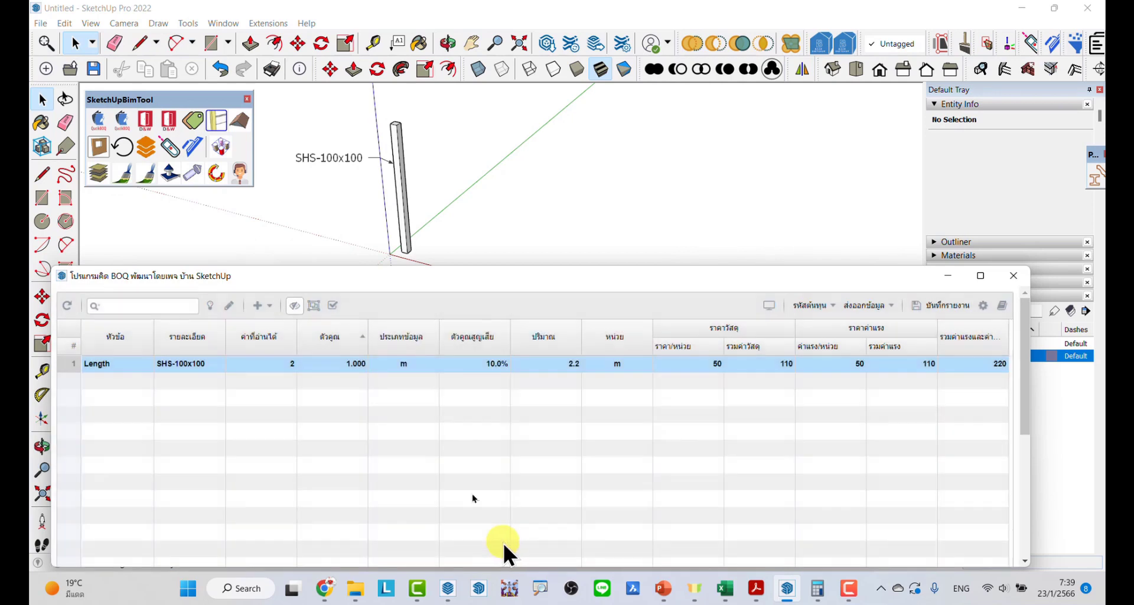
right_click(354, 363)
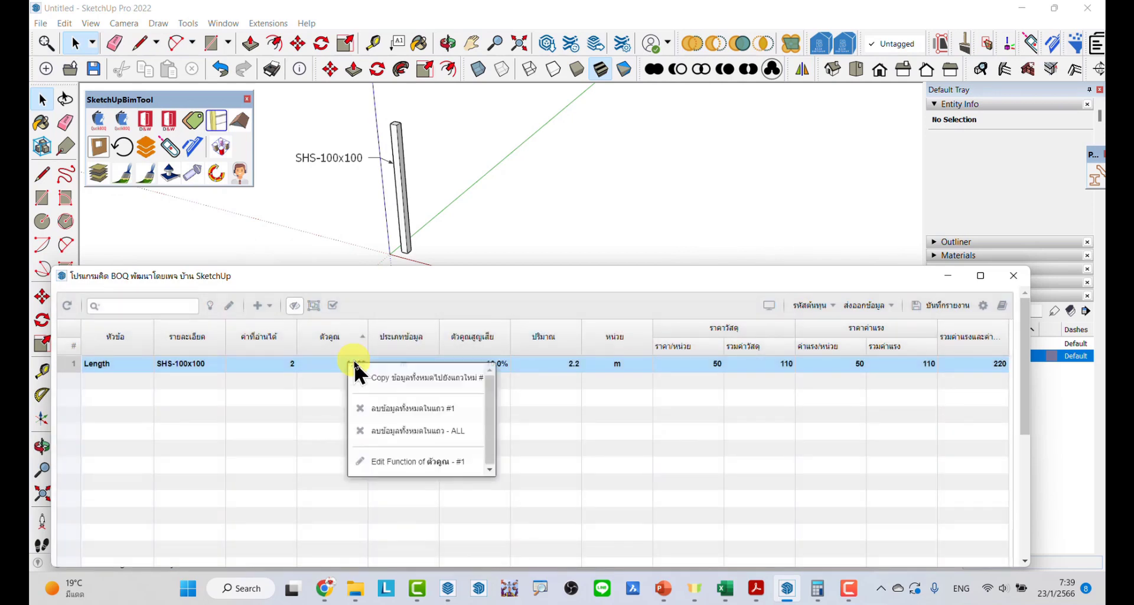
left_click(423, 461)
left_click(590, 343)
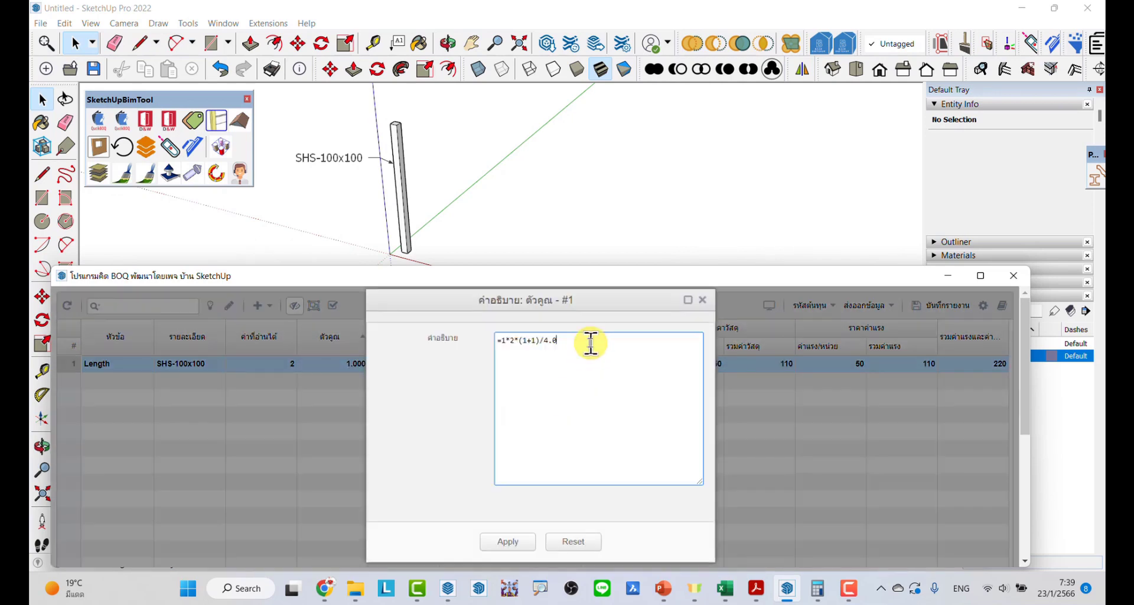
key("BackSpace")
key("BackSpace")
key("BackSpace")
key("BackSpace")
left_click(512, 542)
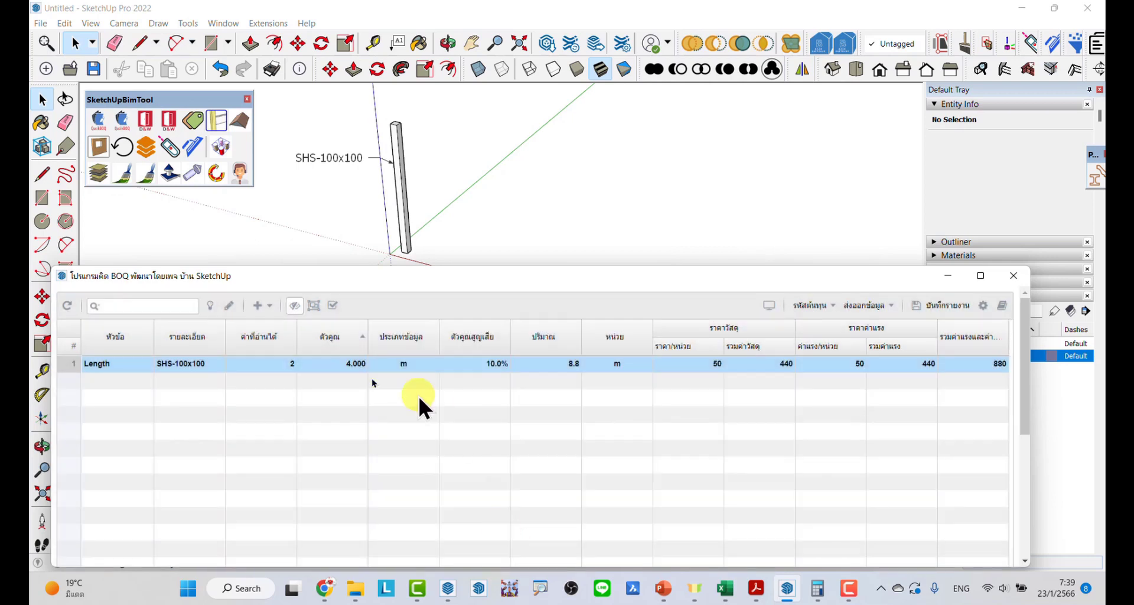
- Append /4 to the formula again, giving multiplier 1.000, quantity 2.2 and total 220
right_click(351, 363)
left_click(417, 464)
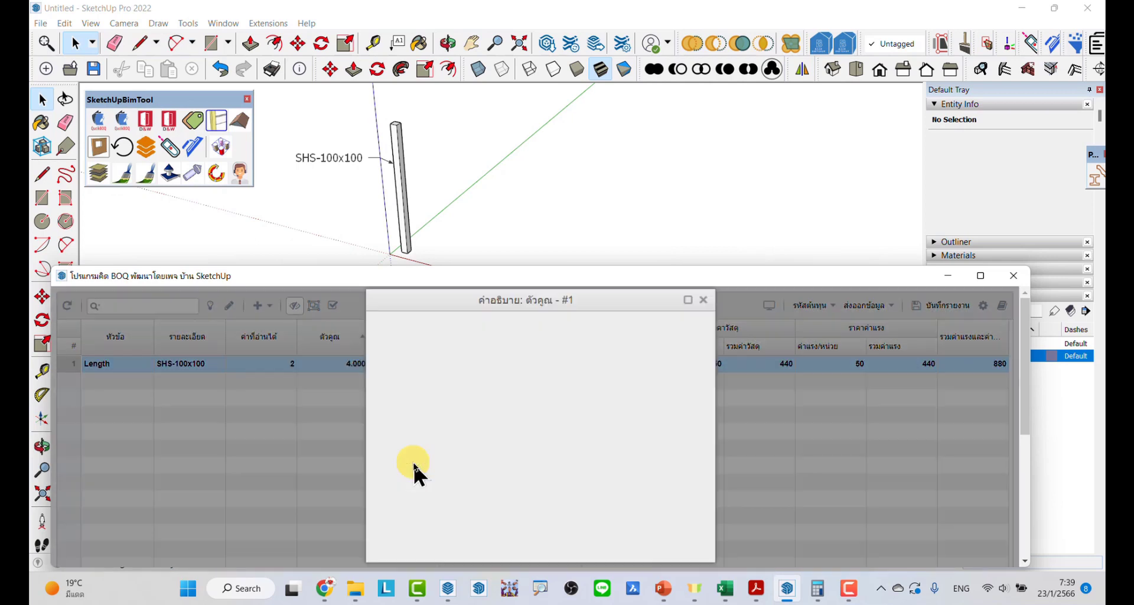
left_click(552, 342)
type("/4")
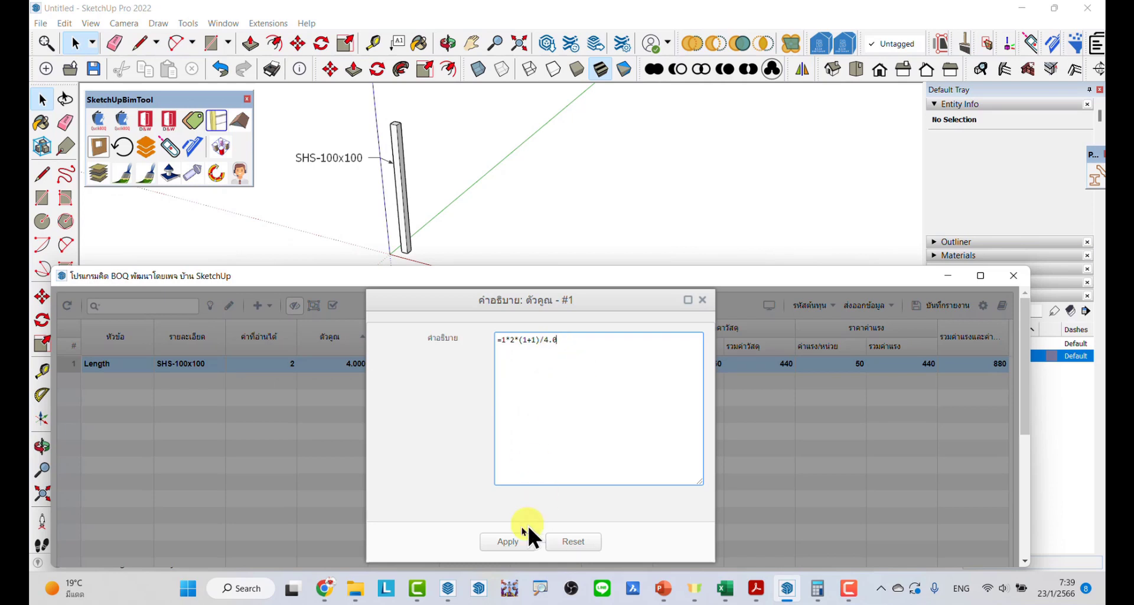
left_click(507, 541)
left_click(354, 364)
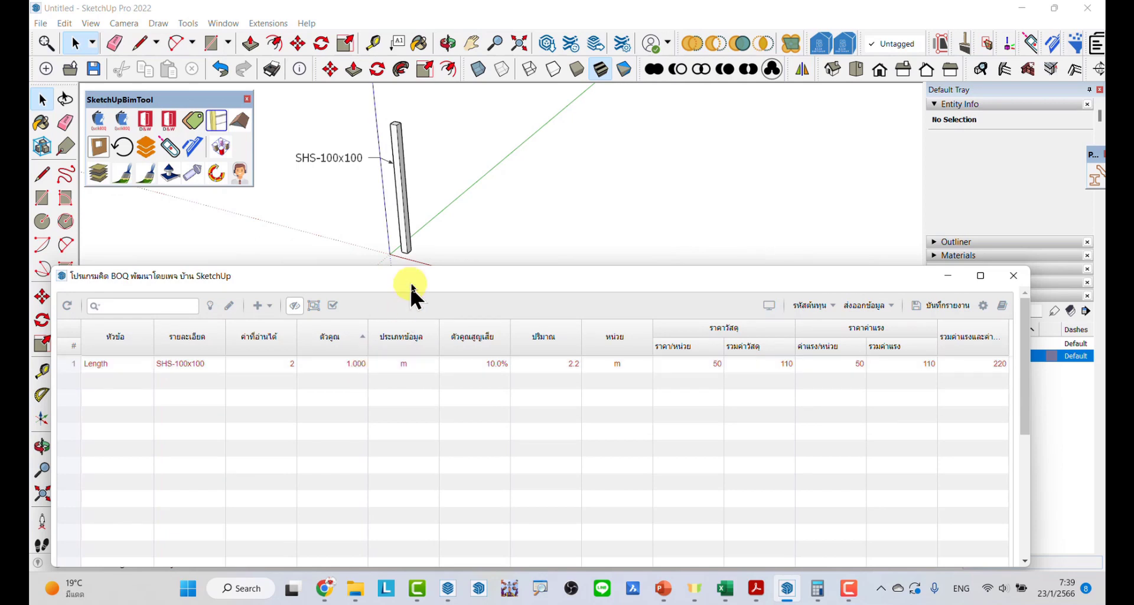
- Shift and widen the BOQ window to reveal the model around the column
left_click_drag(410, 282, 396, 281)
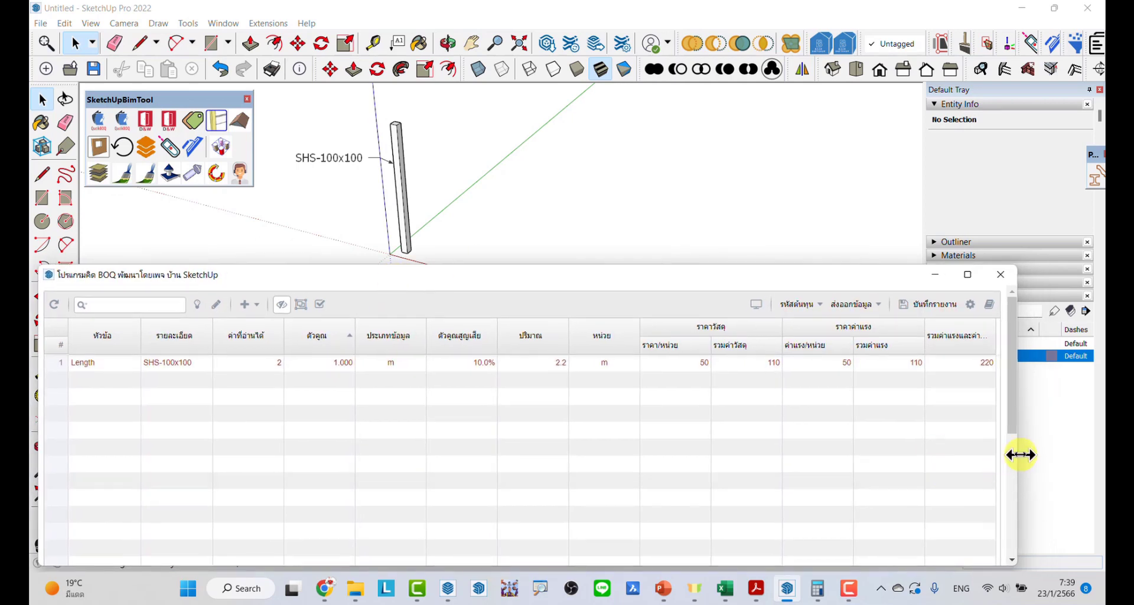
left_click_drag(1019, 454, 1098, 452)
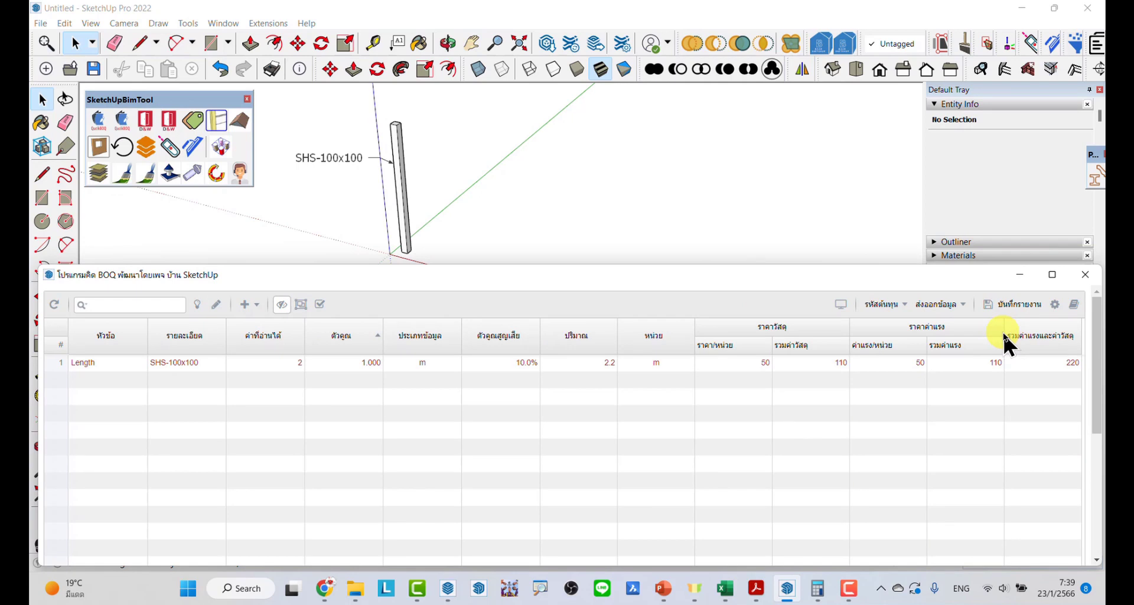
left_click_drag(511, 275, 532, 385)
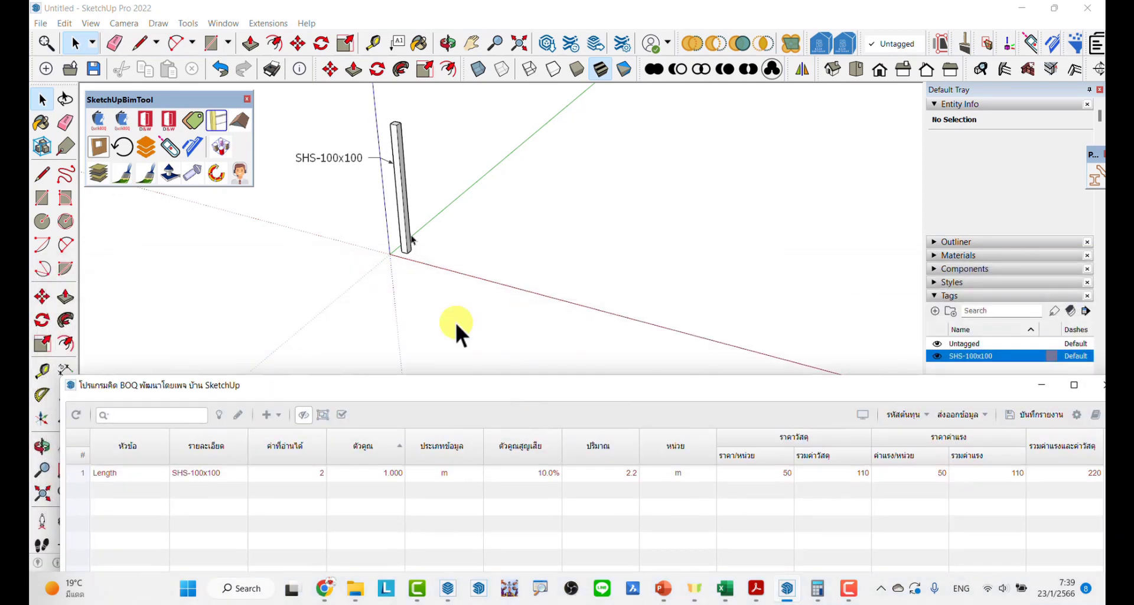
middle_click_drag(435, 256, 481, 235)
- Draw a rectangle beside the column, push/pull it into a thin slab, and select it
key("r")
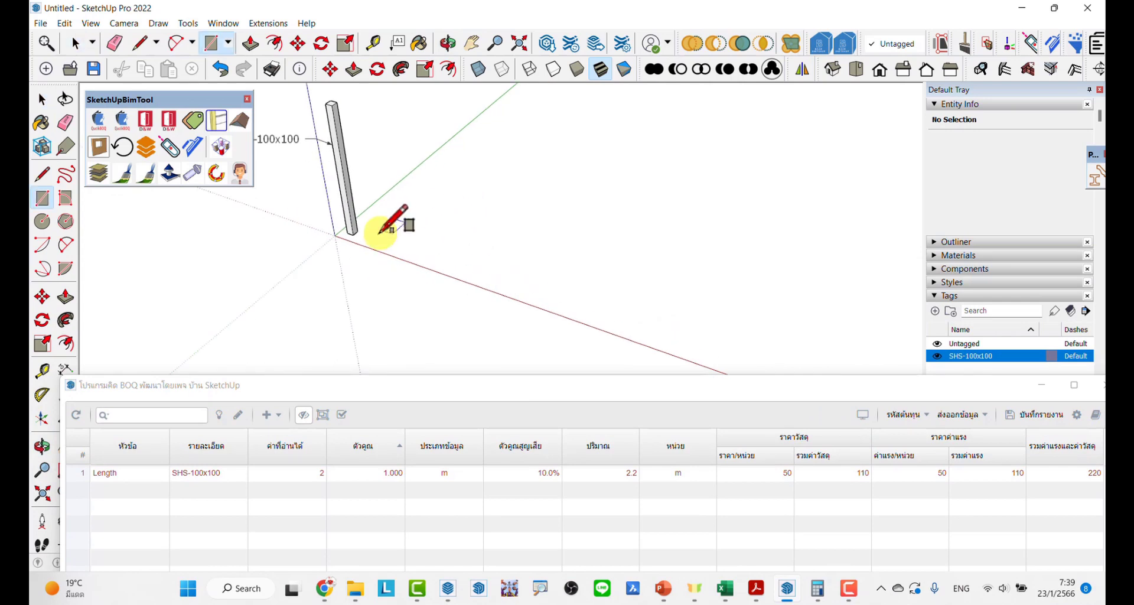
left_click(379, 233)
left_click(580, 201)
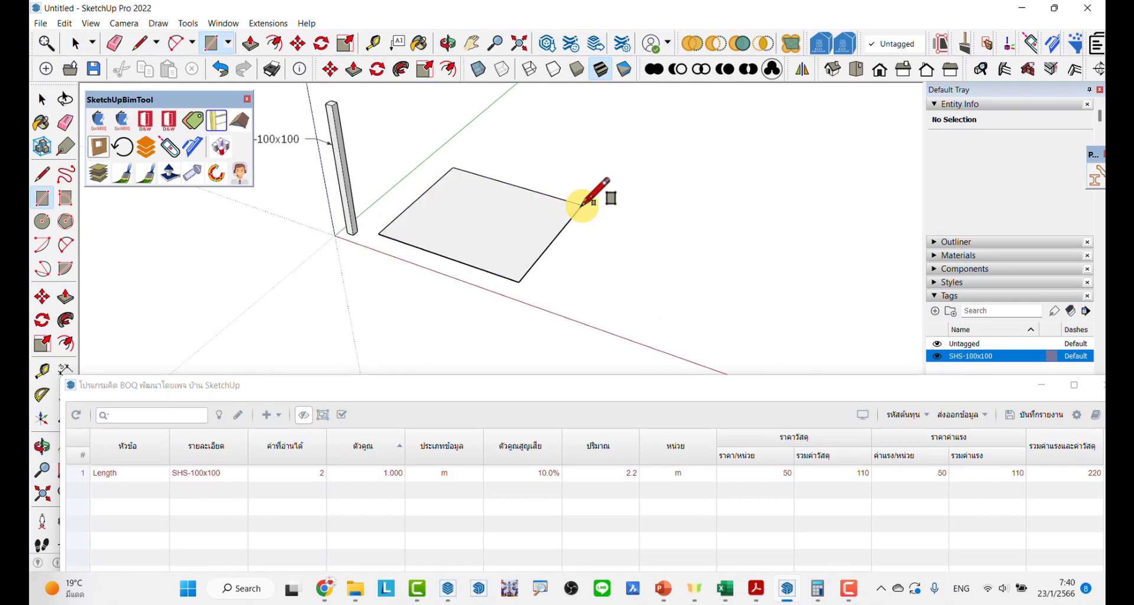
key("p")
left_click(474, 241)
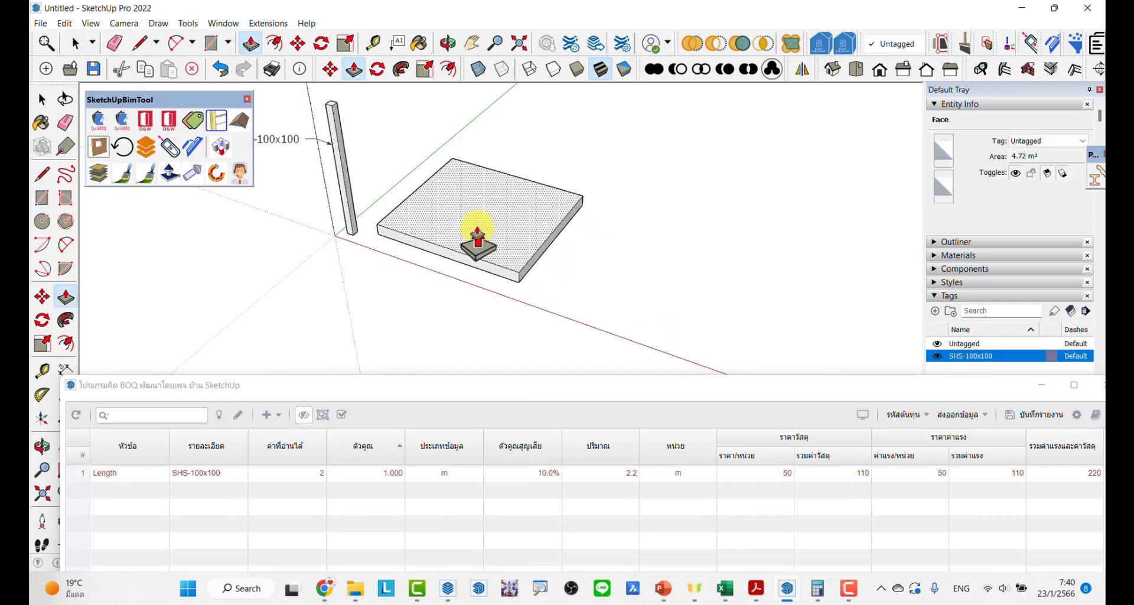
key("space")
triple_click(476, 224)
right_click(476, 224)
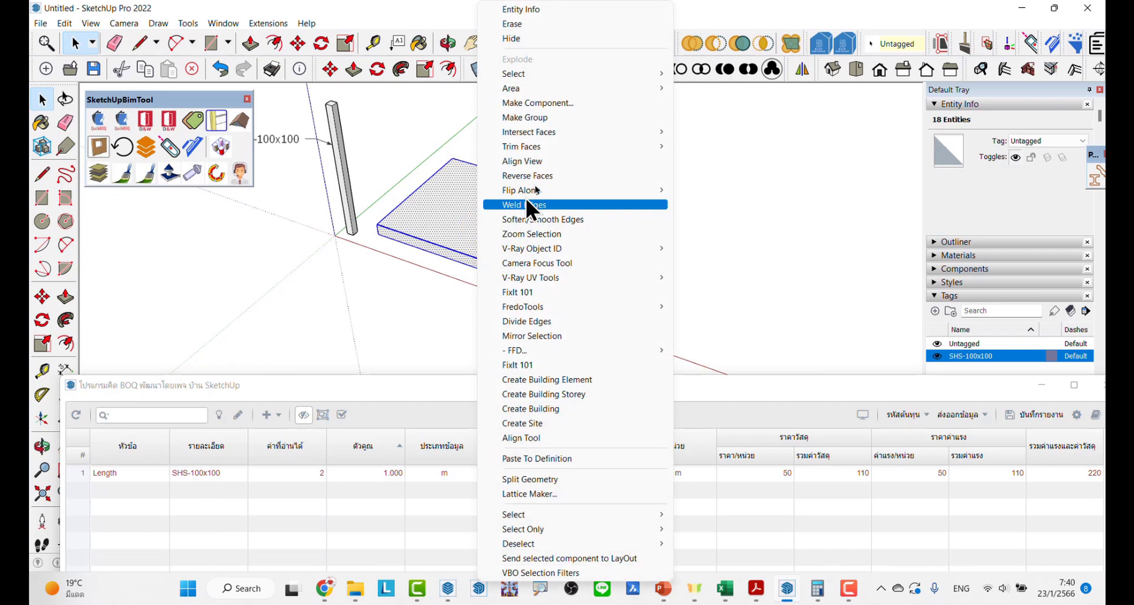
- Make the slab a group and rearrange the Entity Info and Tags panels
left_click(547, 118)
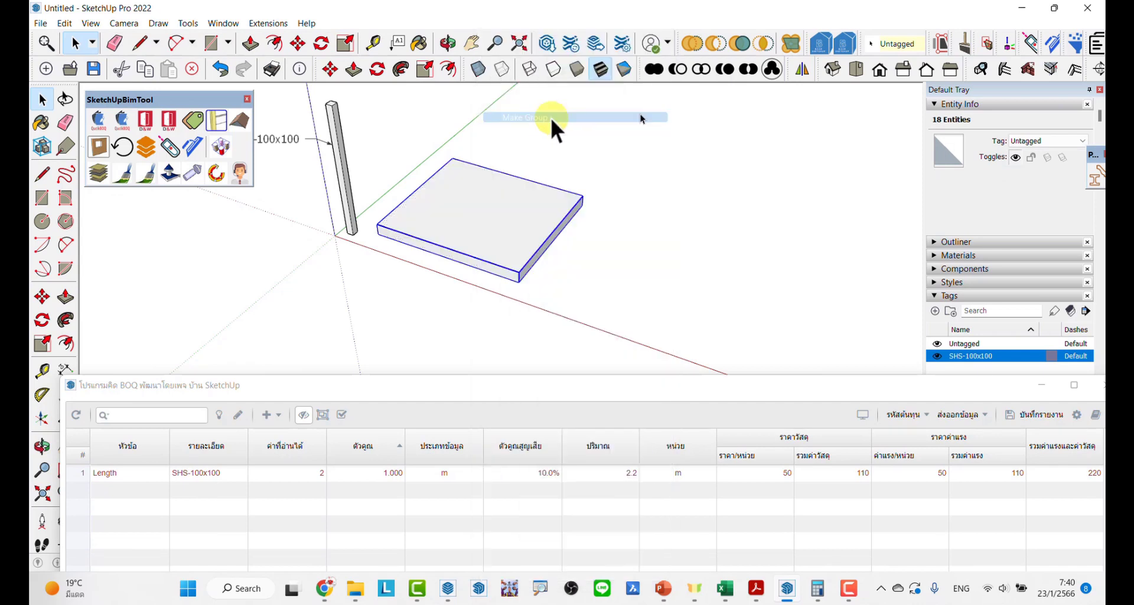
left_click(946, 105)
left_click(933, 171)
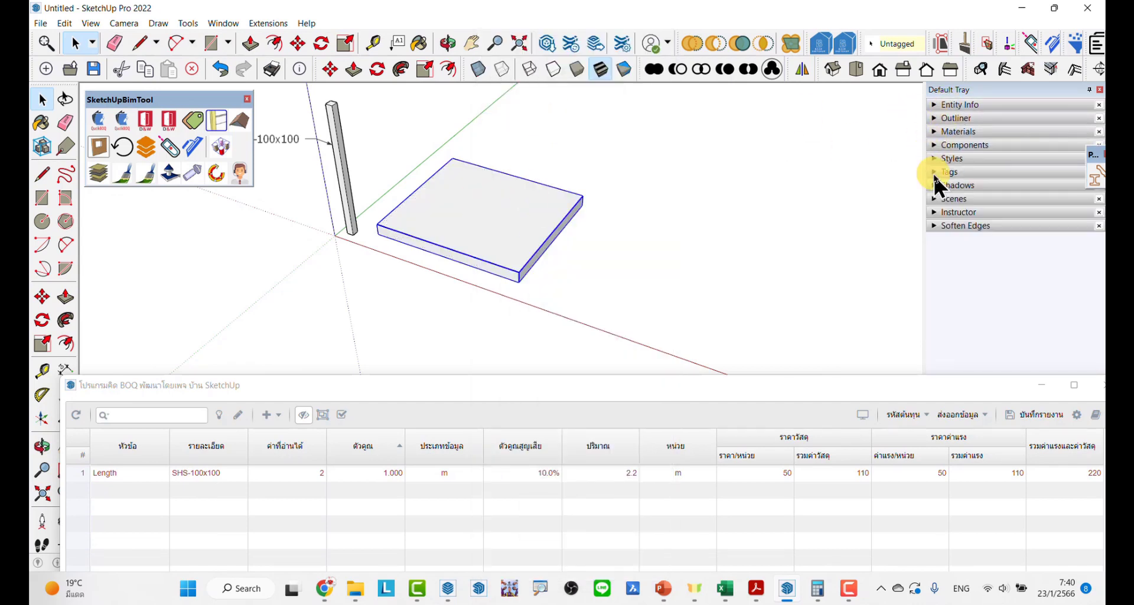
left_click(934, 172)
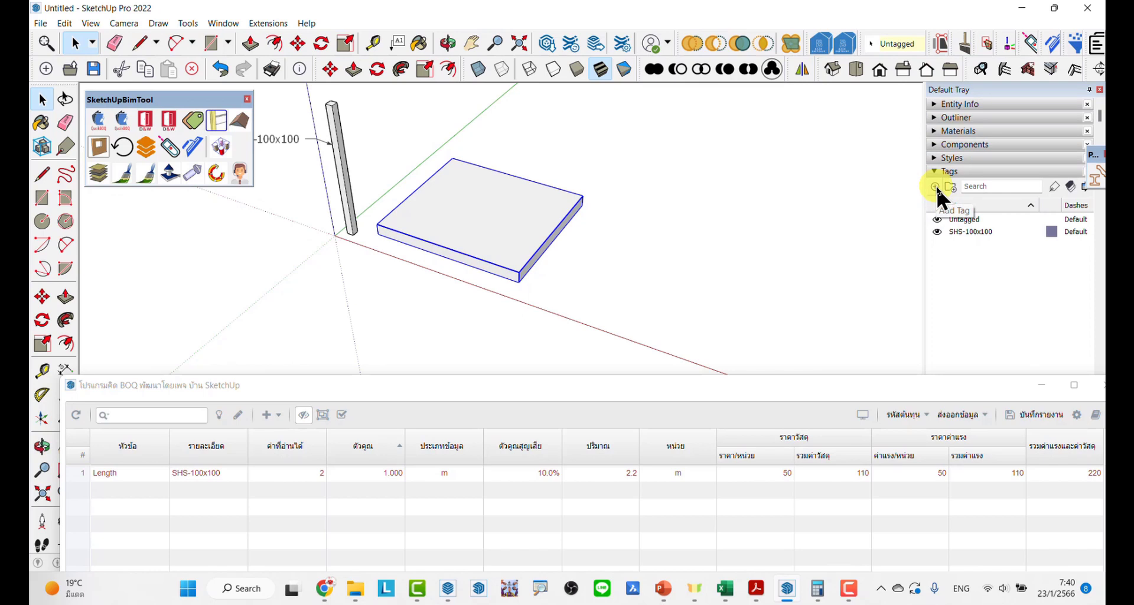
- Create a CONCRETE tag and assign it to the slab group
left_click(934, 186)
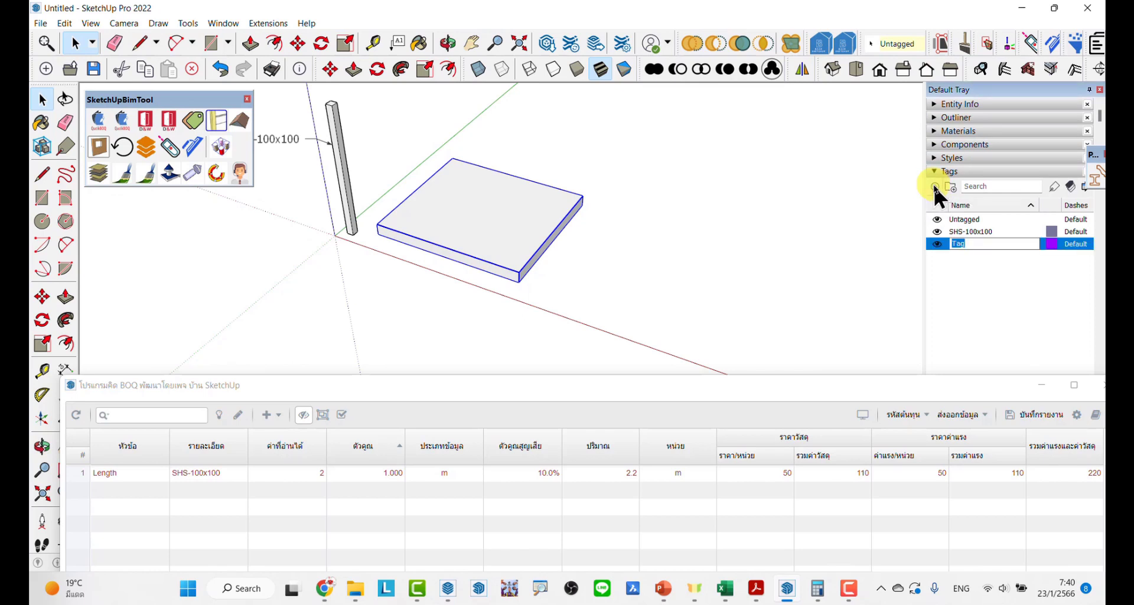
type("C")
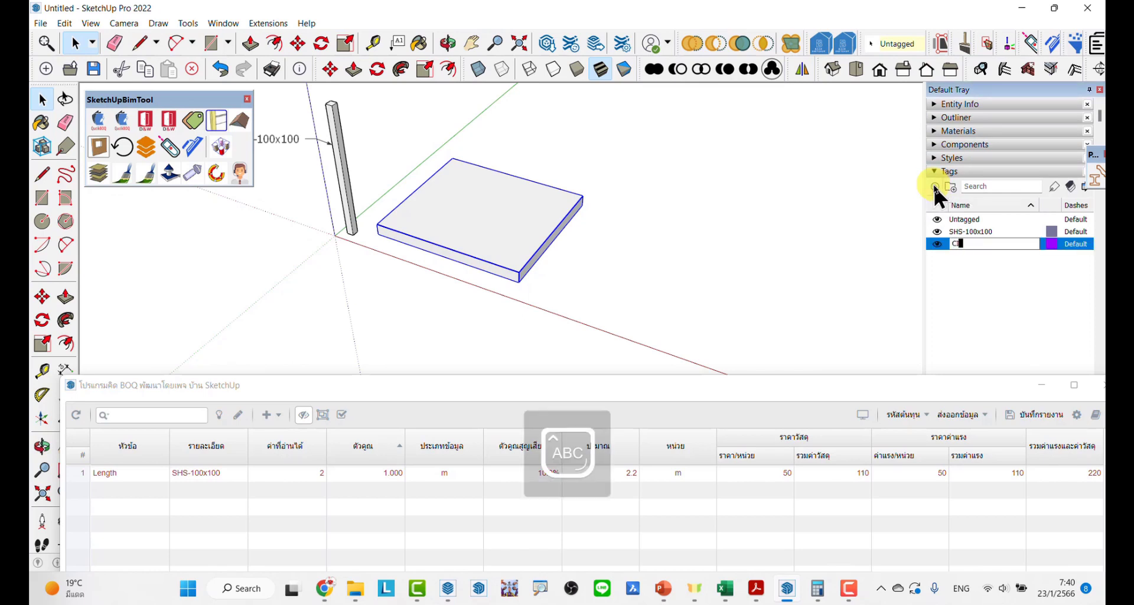
type("ONCR")
type("ETE")
key("Return")
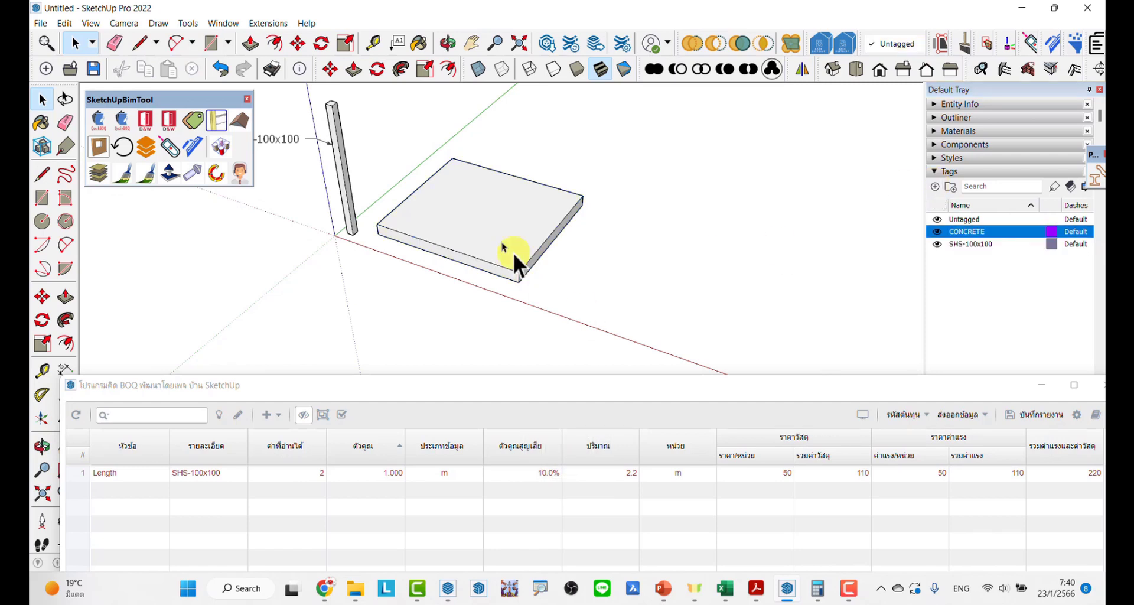
left_click(920, 47)
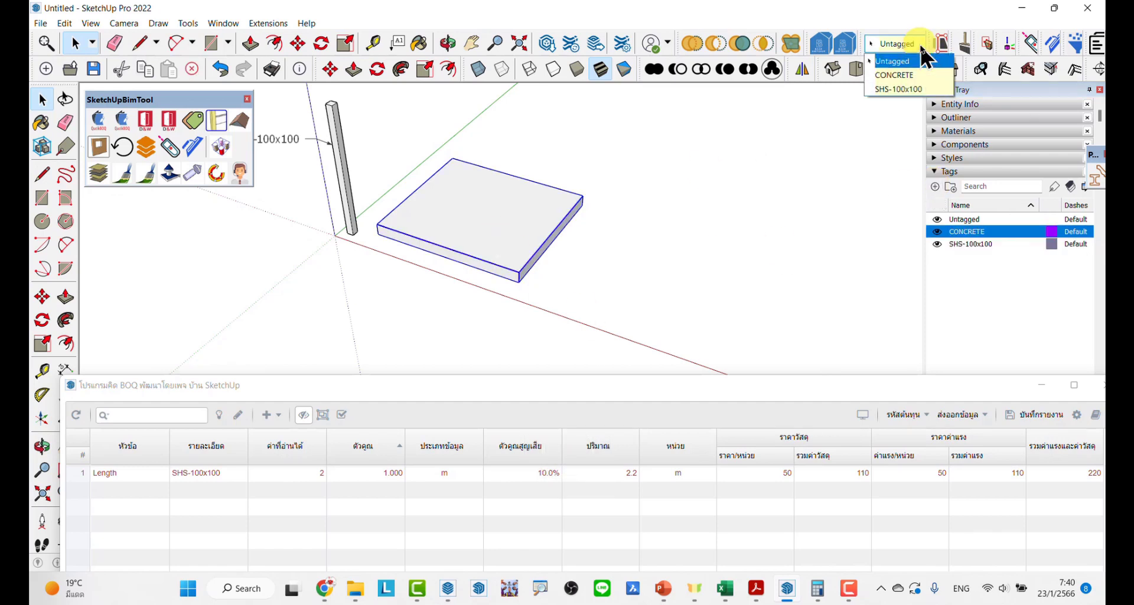
left_click(901, 75)
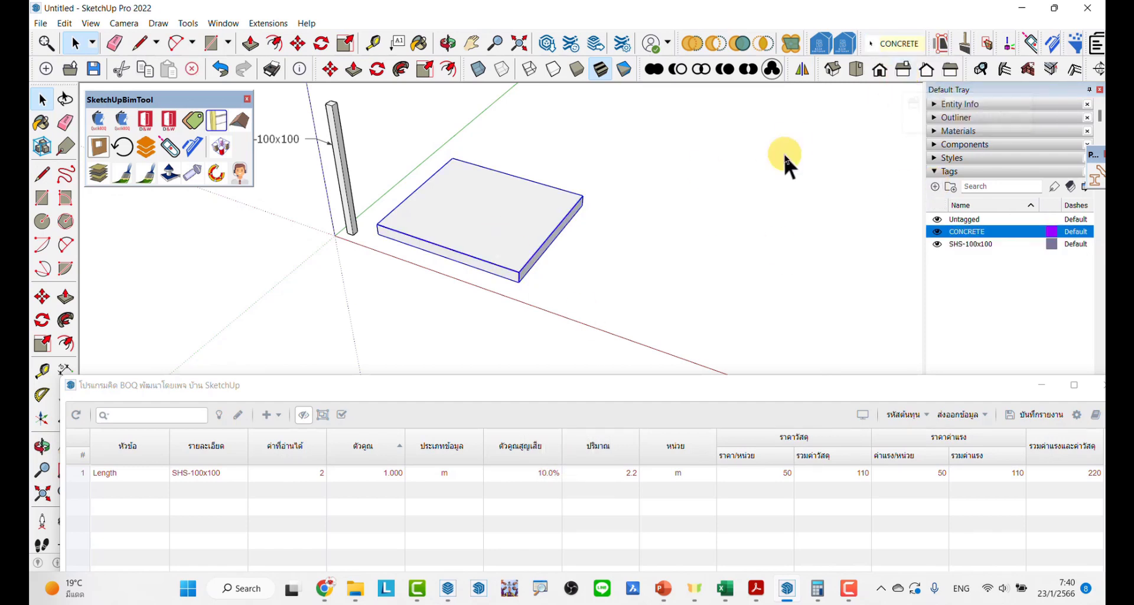
scroll(513, 328, "down", 2)
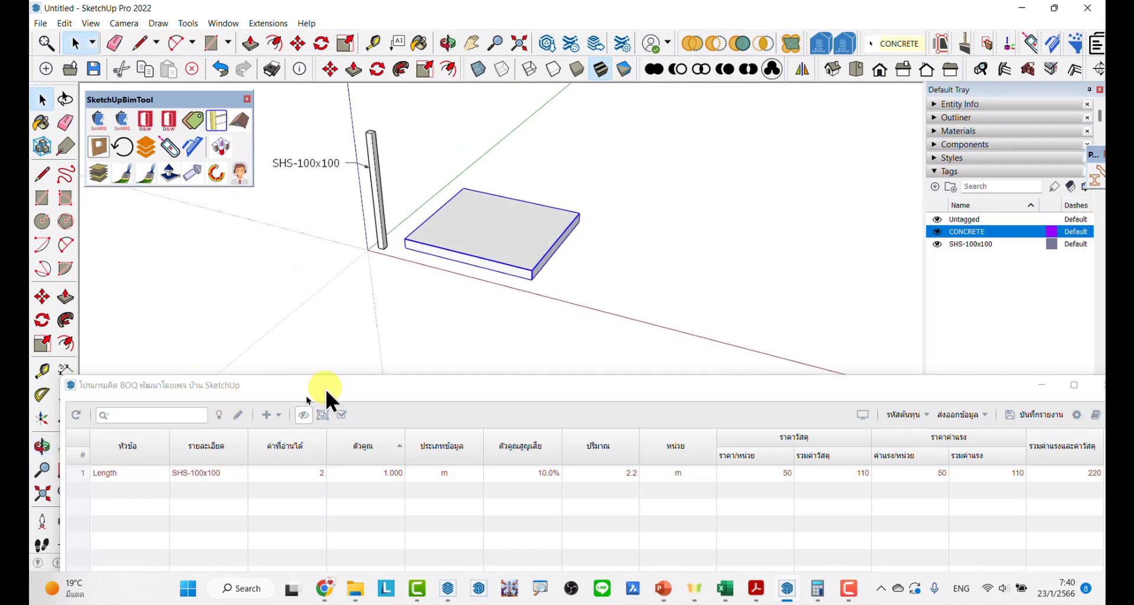
- Add a BOQ row from the model's CONCRETE tag, priced by Volume (0.8 m³)
left_click(278, 412)
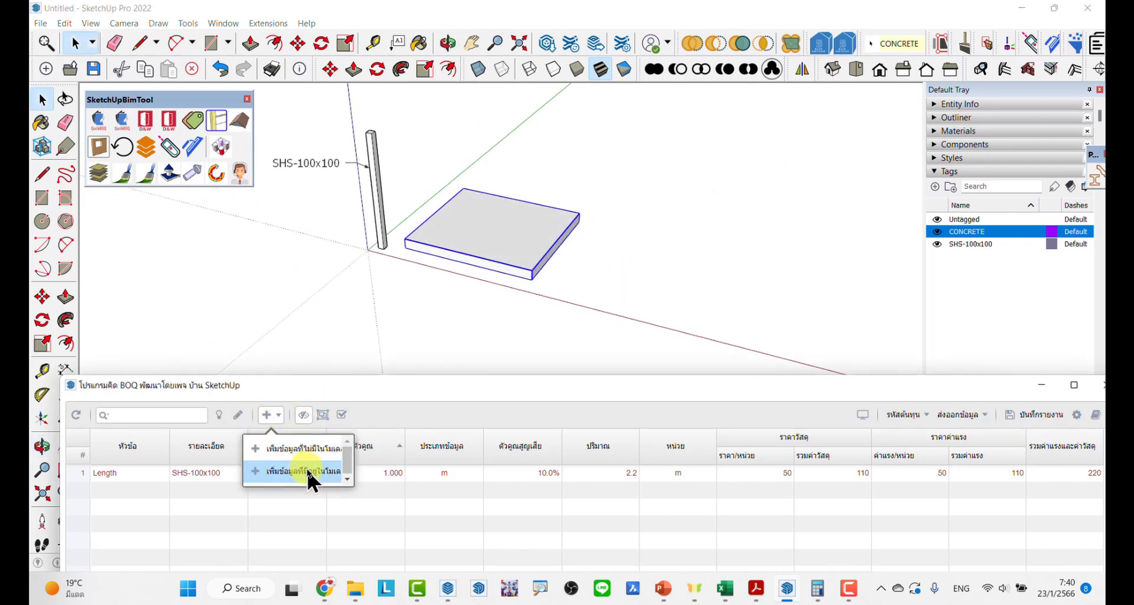
left_click(306, 470)
left_click_drag(534, 390, 555, 197)
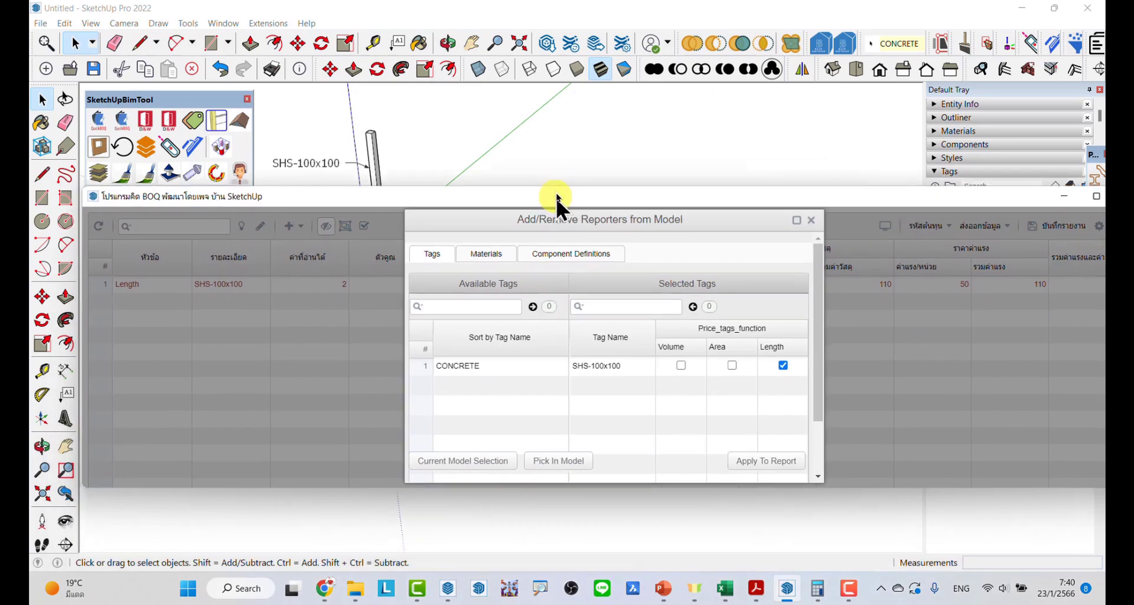
left_click(461, 358)
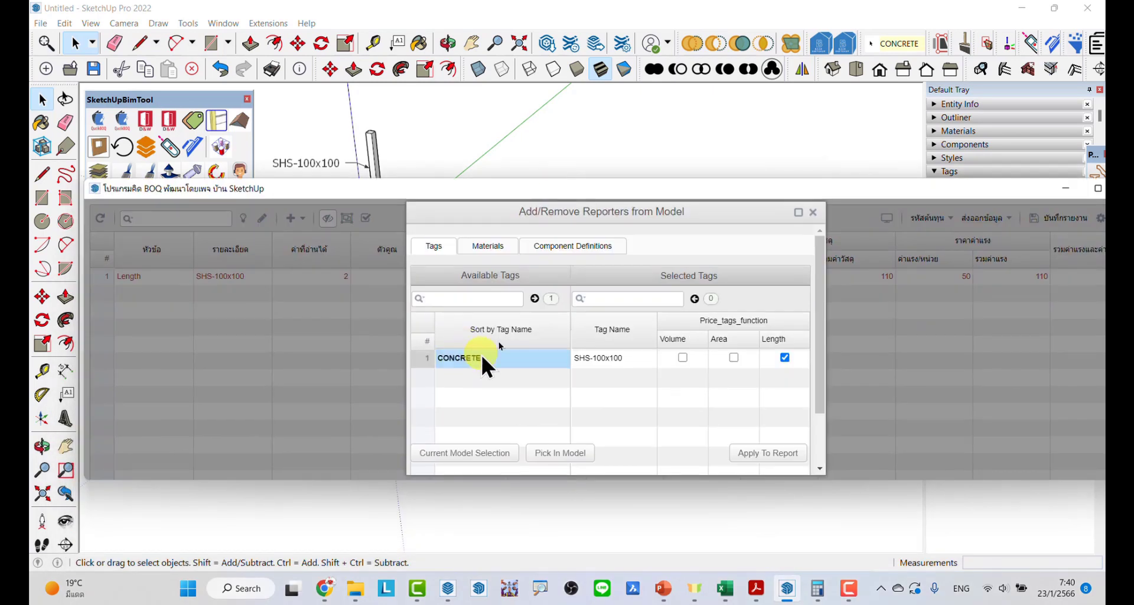
left_click(536, 297)
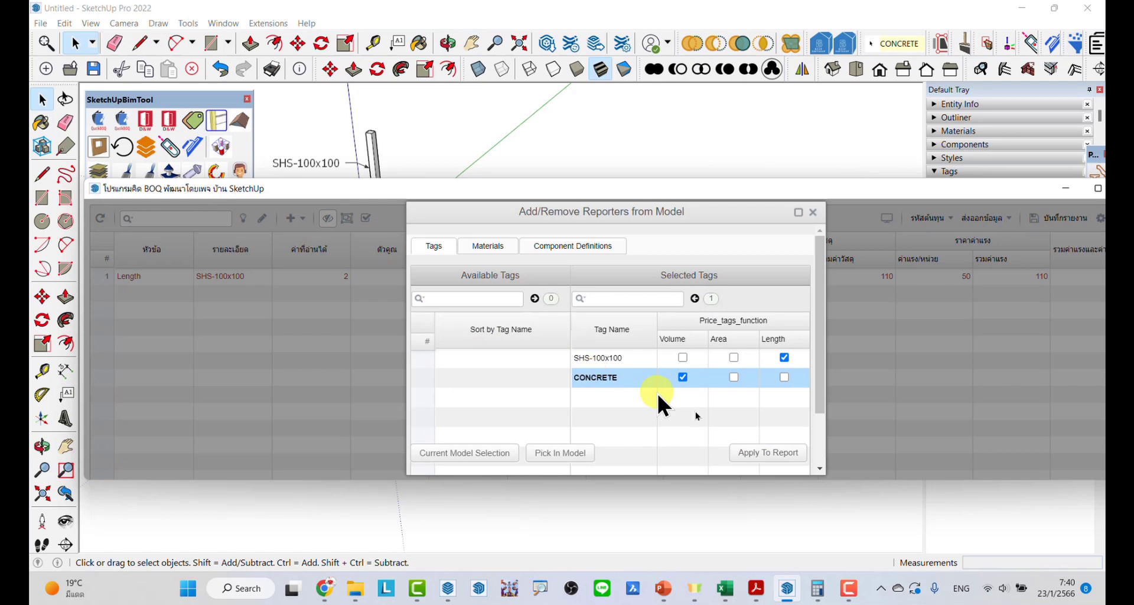
left_click(748, 451)
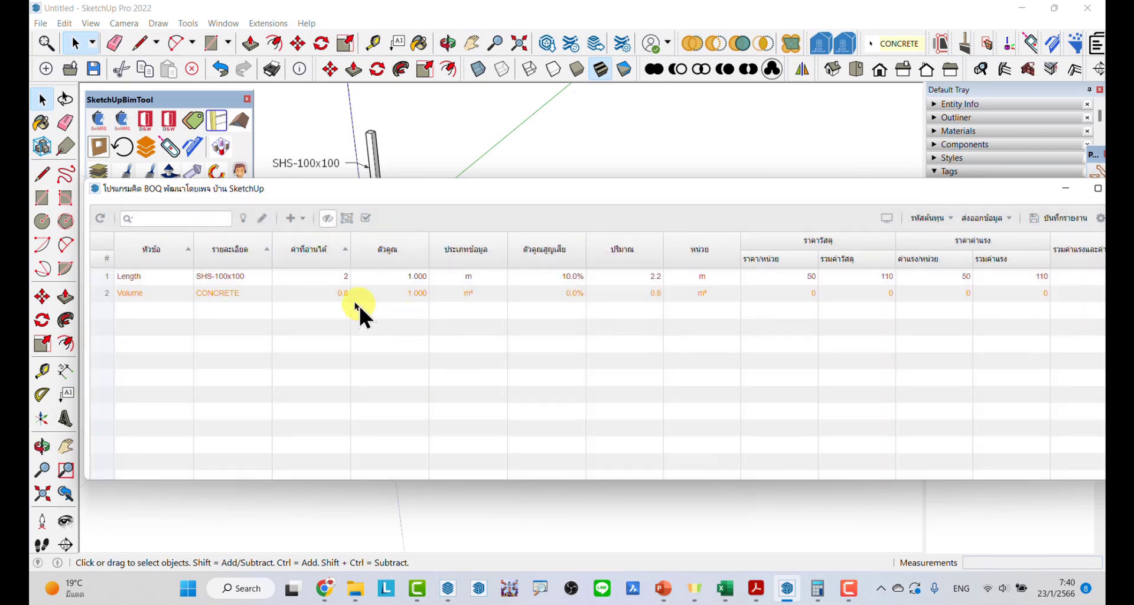
left_click_drag(349, 248, 346, 248)
left_click_drag(414, 189, 391, 374)
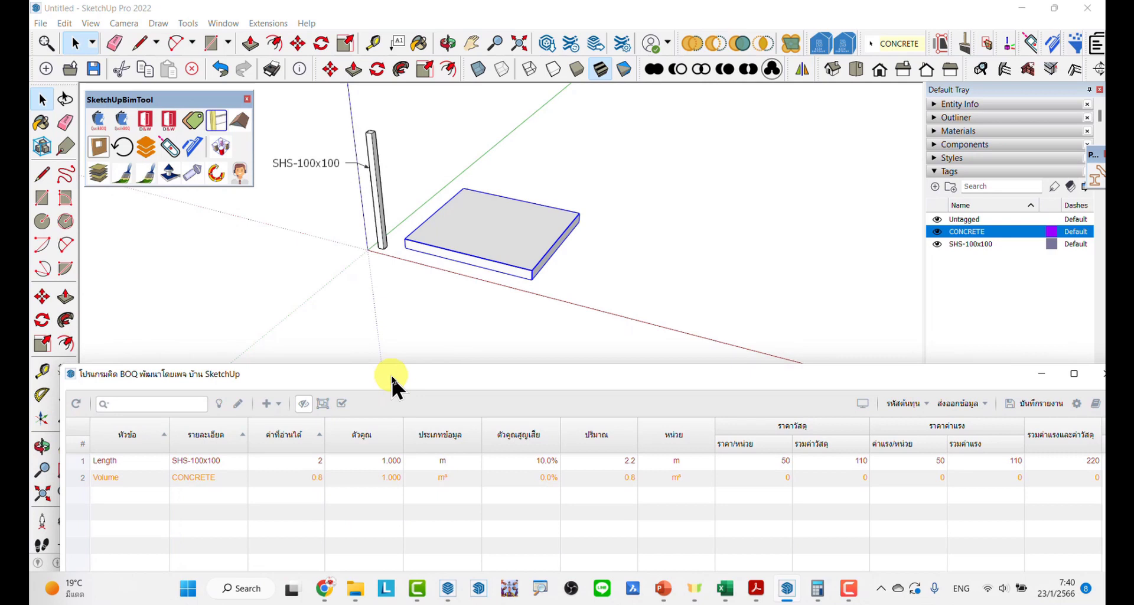
- Set volume display precision to 0.000000 m³ in Model Info > Units
left_click(439, 328)
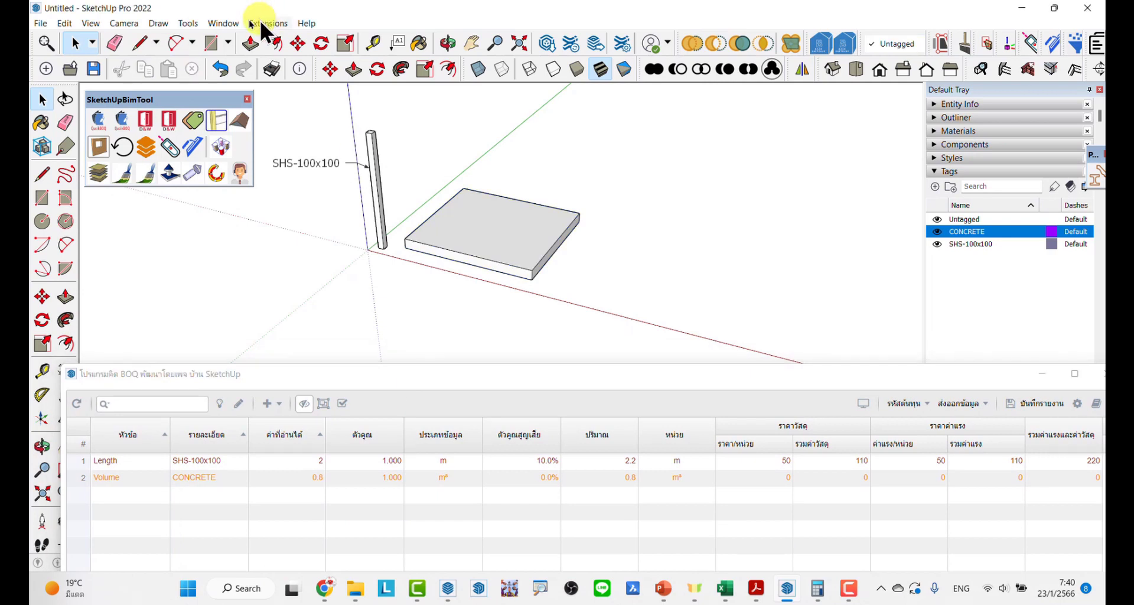
left_click(222, 23)
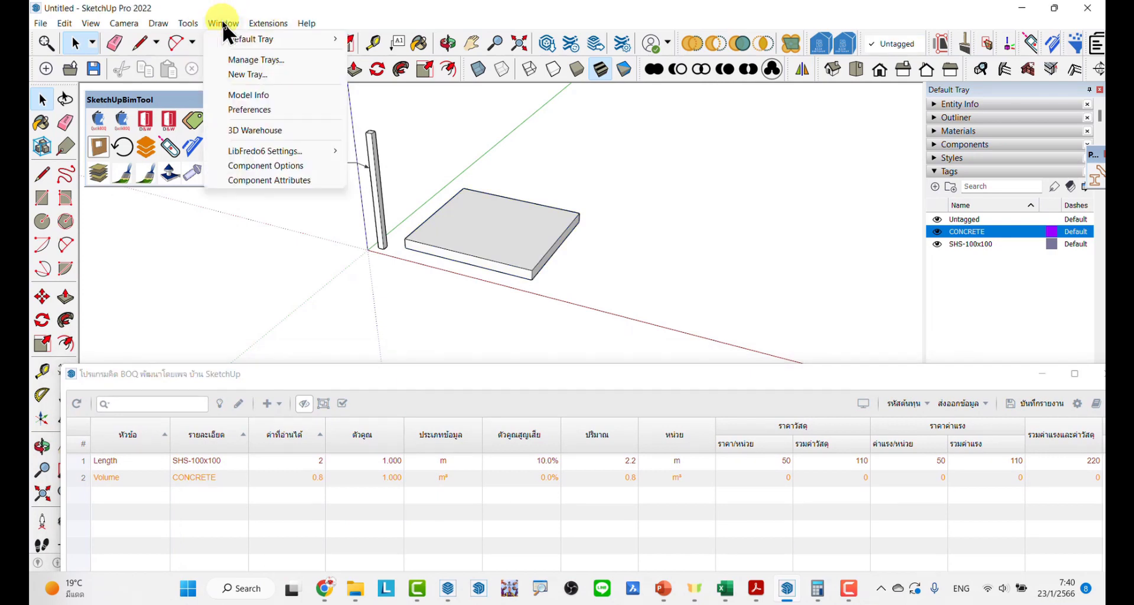
left_click(258, 92)
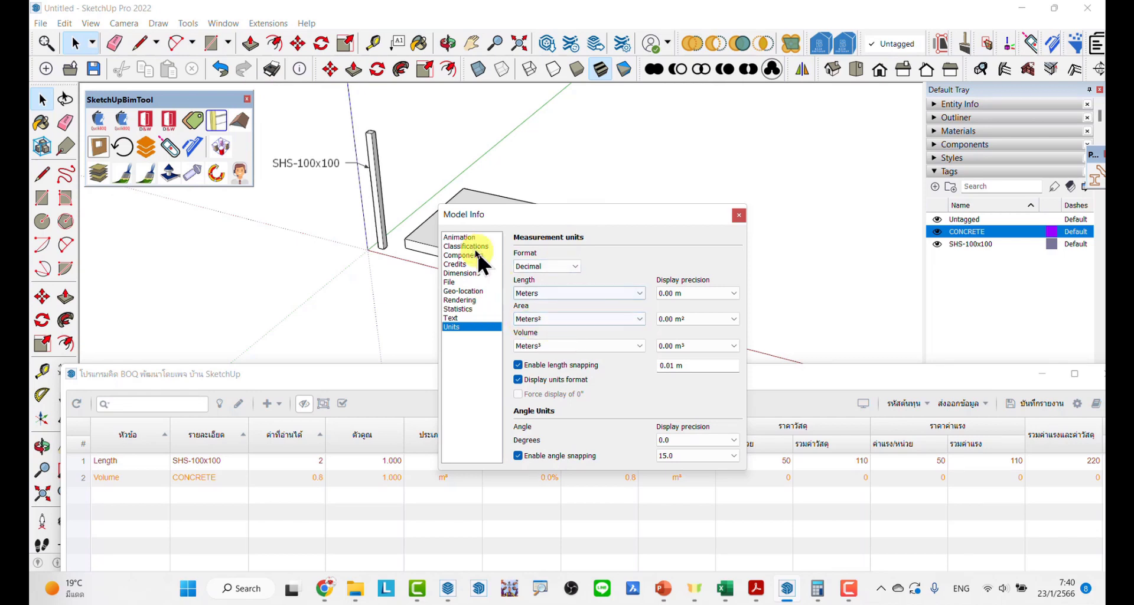
left_click(573, 317)
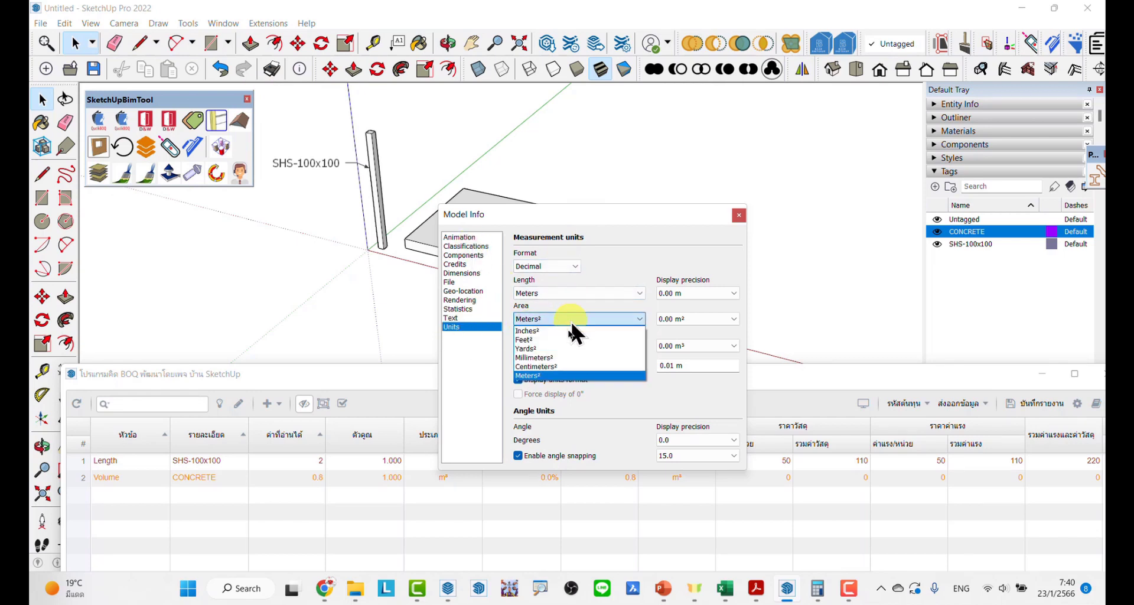
left_click(614, 289)
left_click(619, 345)
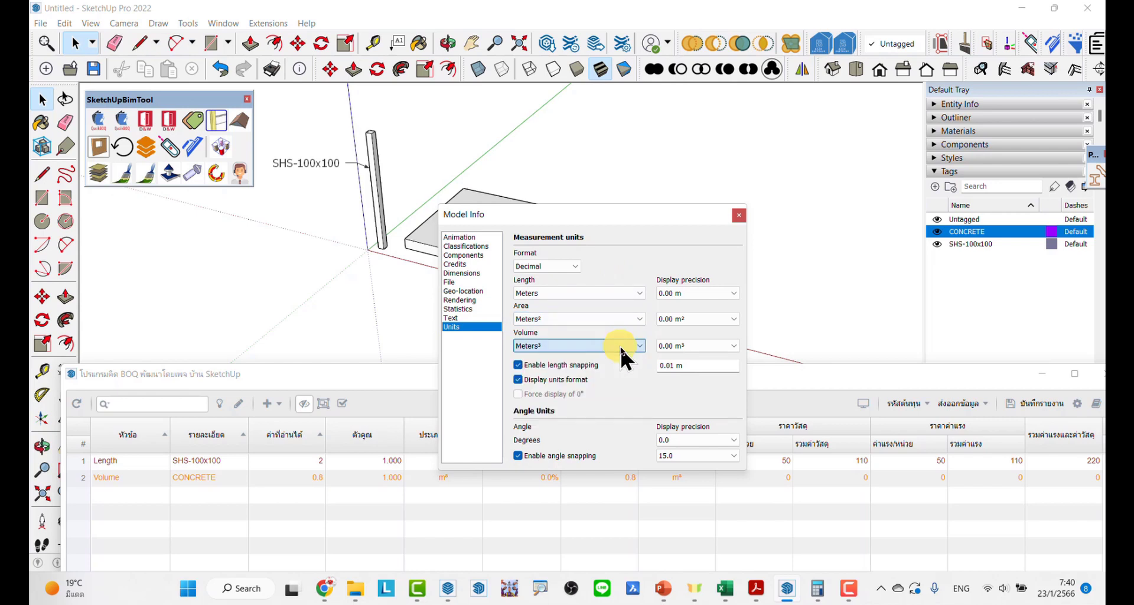
left_click(722, 346)
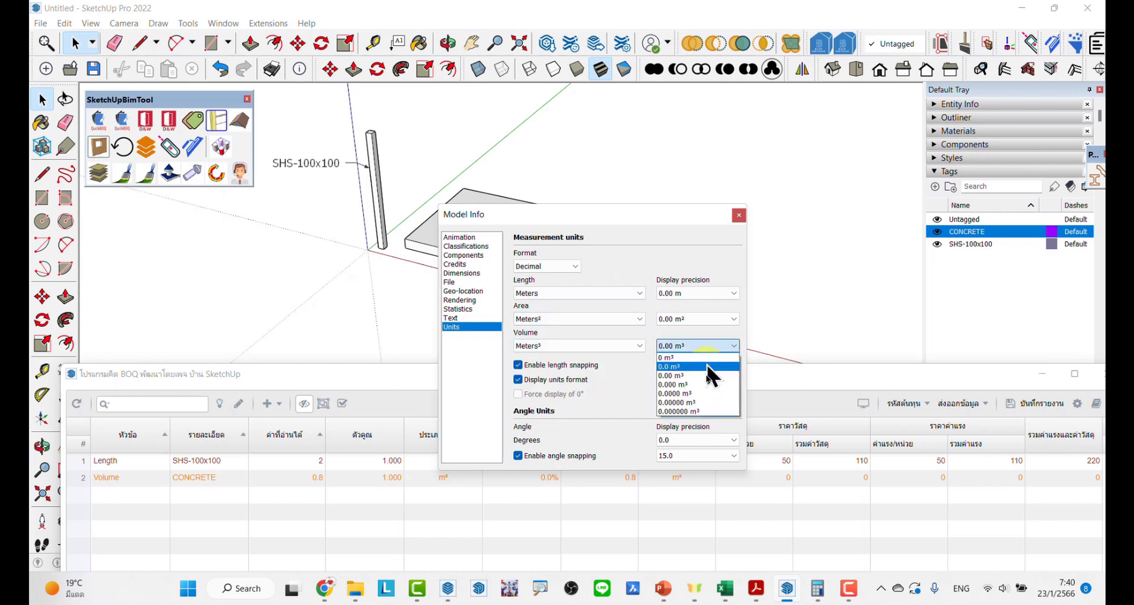
left_click(697, 411)
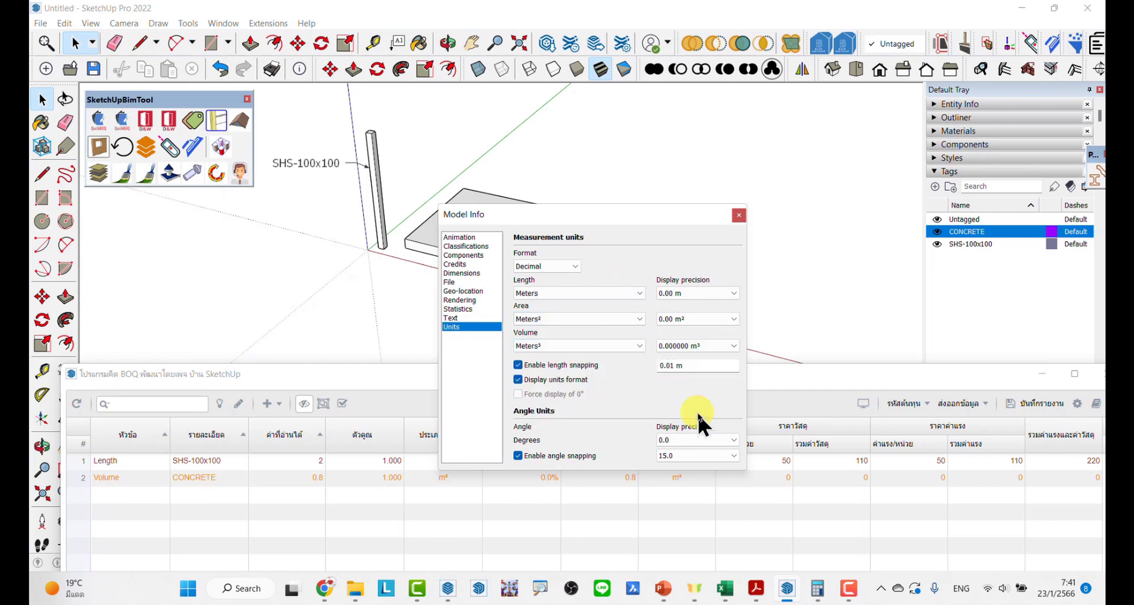
left_click(738, 213)
left_click_drag(462, 375, 487, 318)
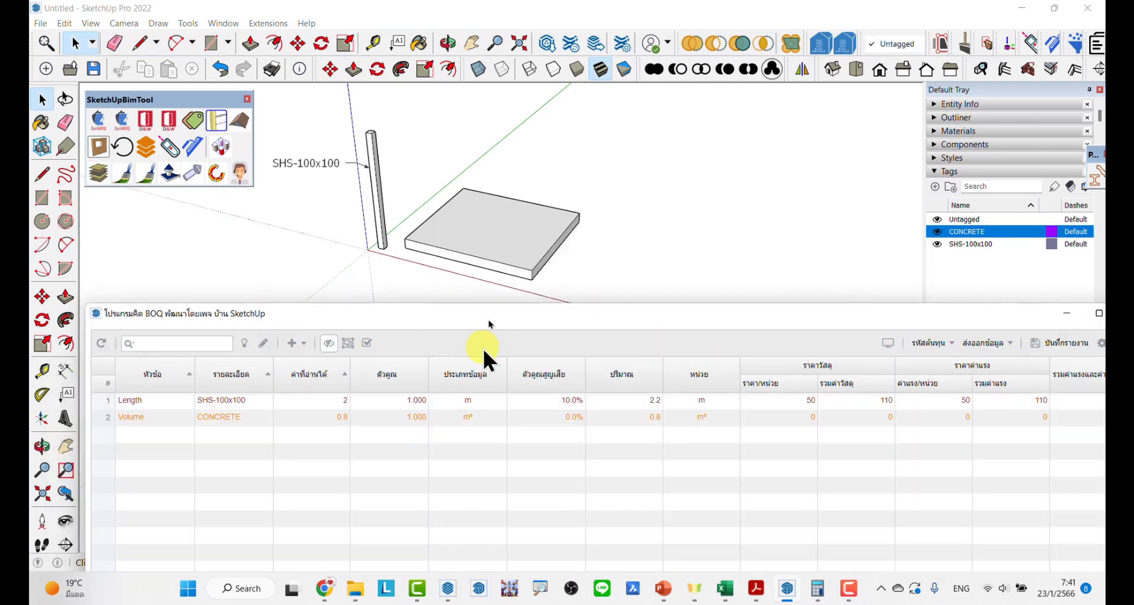
- Open the slab group and push/pull its face outward to enlarge the slab
left_click(511, 245)
double_click(511, 250)
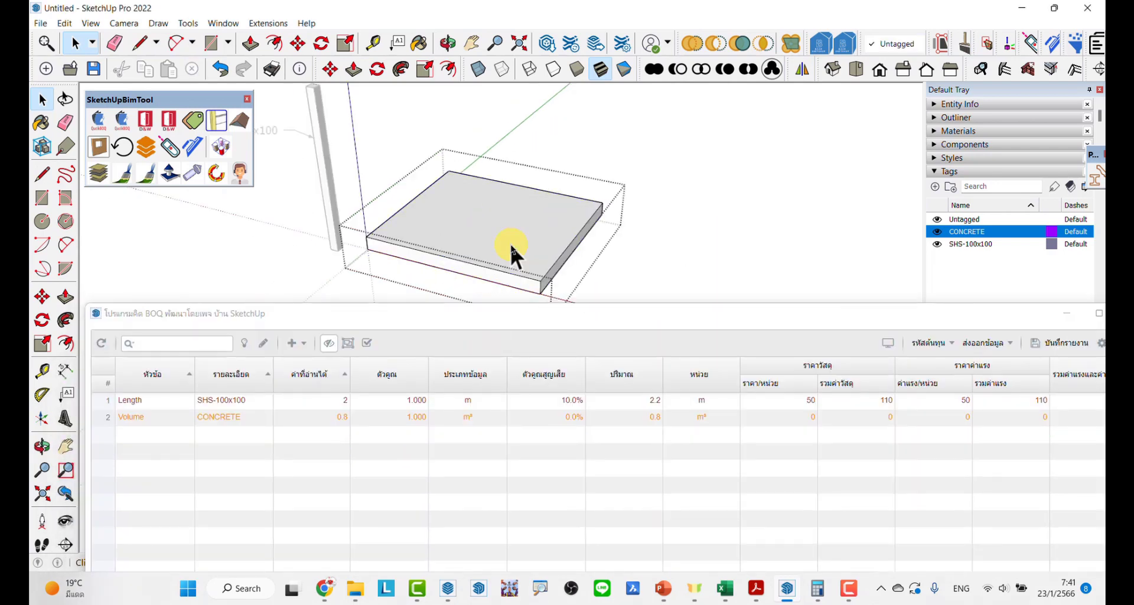
middle_click_drag(511, 250, 363, 212)
scroll(366, 209, "up", 2)
key("r")
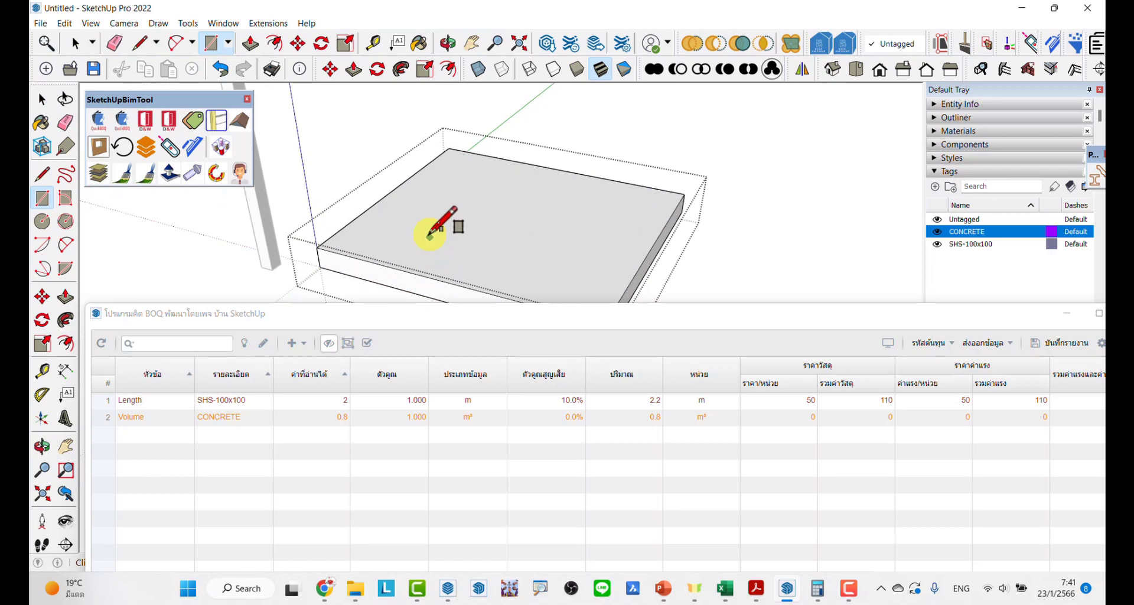
scroll(440, 232, "down", 3)
scroll(582, 240, "down", 2)
key("space")
key("p")
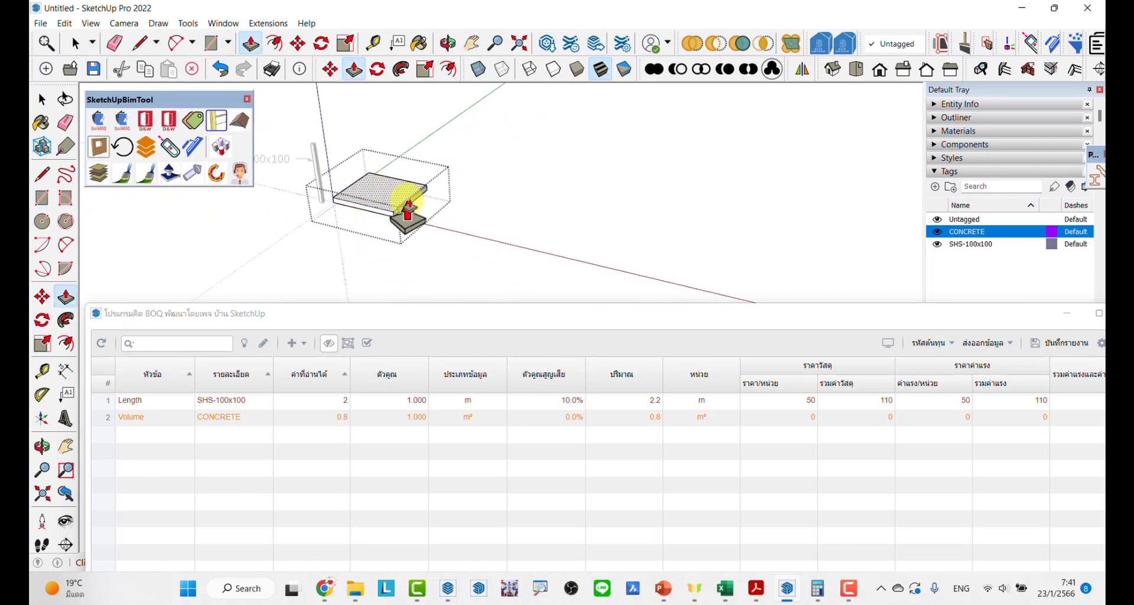
left_click_drag(378, 204, 734, 252)
mouse_move(734, 252)
middle_mouse_down()
mouse_move(242, 201)
mouse_move(436, 182)
mouse_move(456, 261)
mouse_move(666, 240)
mouse_move(534, 220)
middle_mouse_up()
scroll(455, 260, "down", 2)
scroll(473, 202, "down", 2)
- Draw a circle on the slab top and push it through to cut a hole
key("r")
scroll(484, 204, "up", 3)
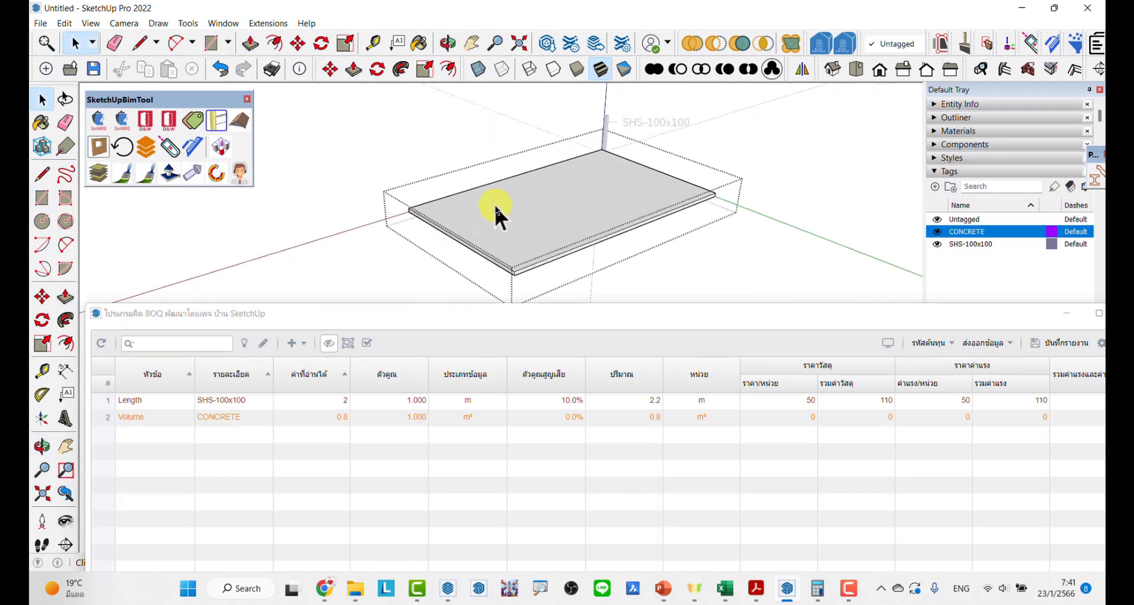
key("c")
left_click(508, 214)
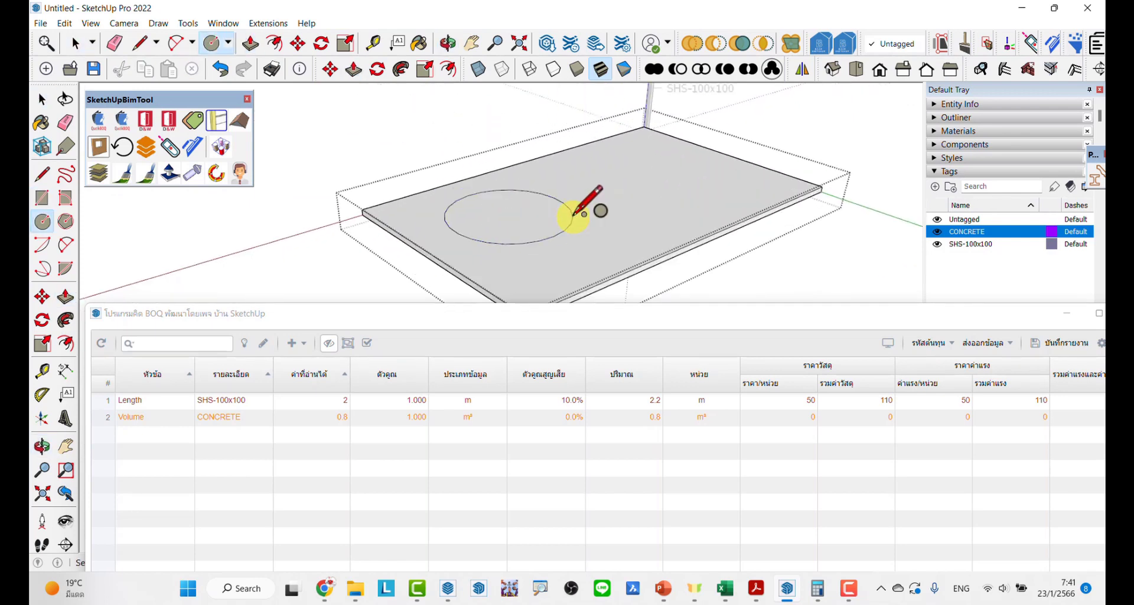
left_click(572, 214)
key("p")
left_click(531, 225)
left_click(552, 225)
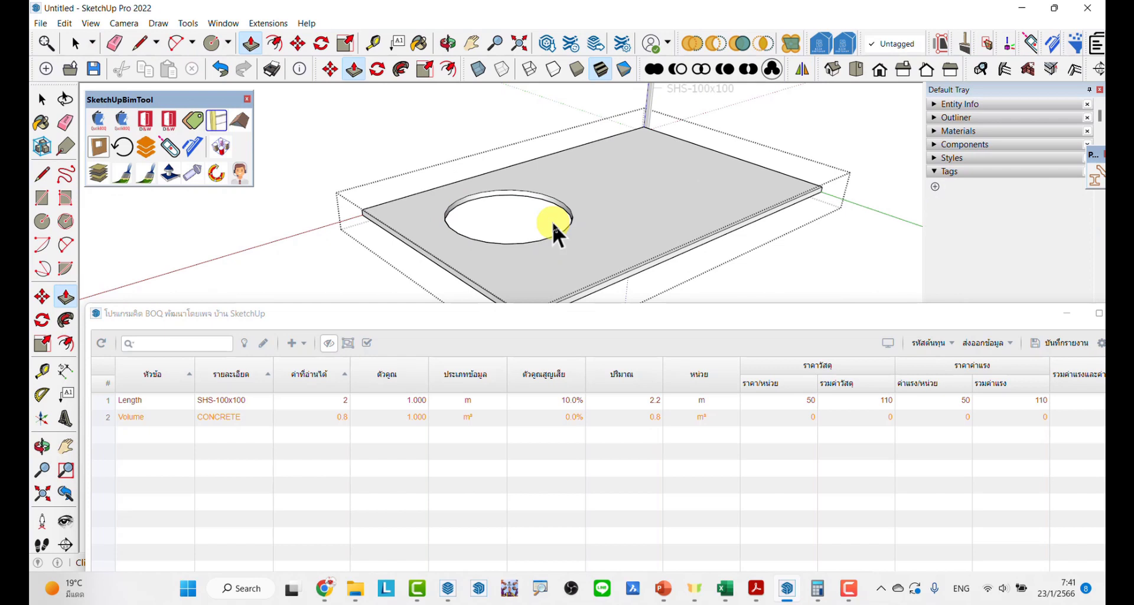
key("space")
middle_click_drag(551, 220, 660, 262)
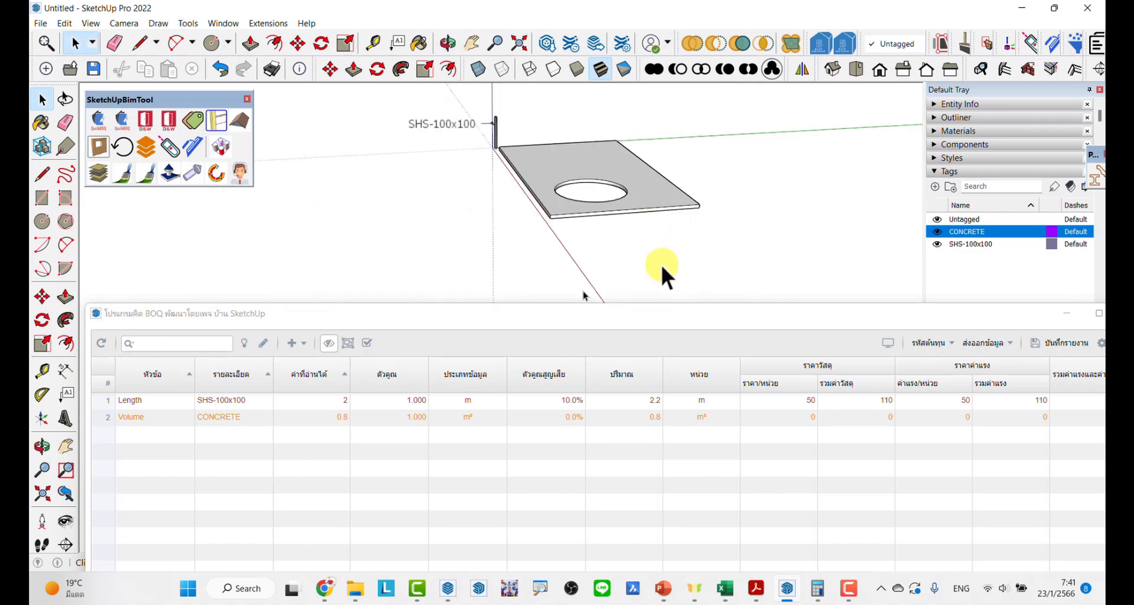
- Refresh the BOQ report so the CONCRETE Volume row reads 14.61 m³
left_click(101, 343)
left_click(301, 416)
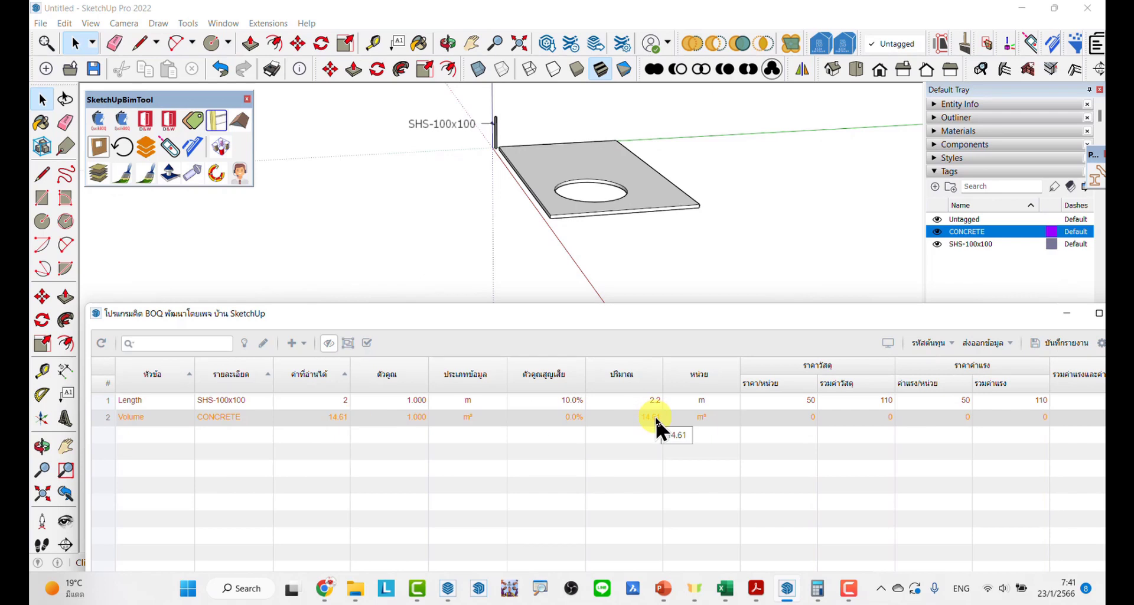
middle_click_drag(437, 155, 573, 154)
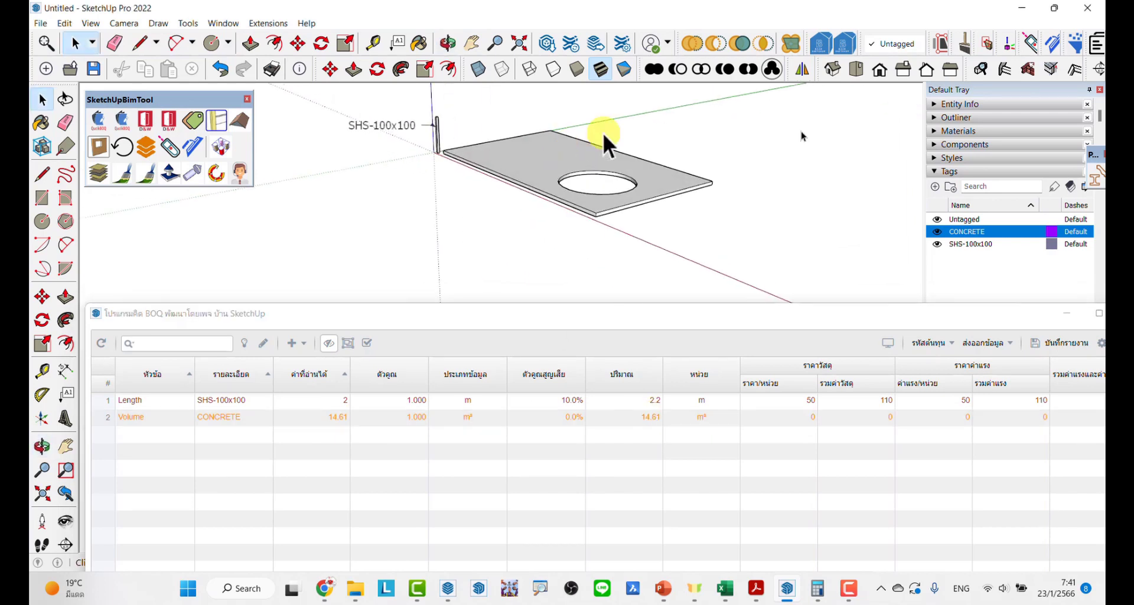
left_click(942, 107)
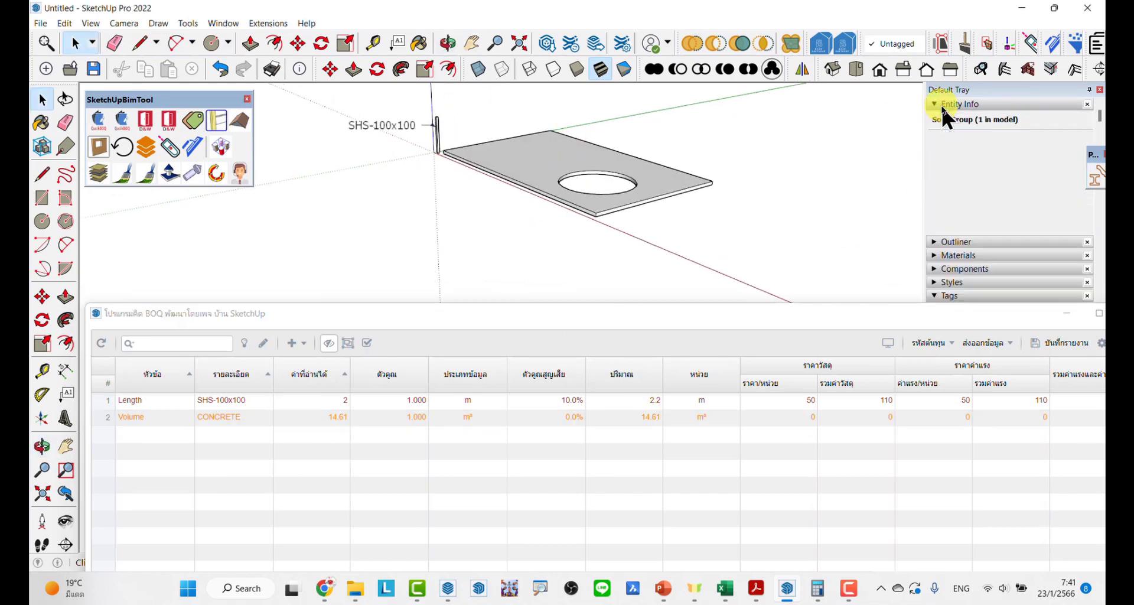
- Set the CONCRETE row's material and labour unit prices to 50 each
left_click(650, 178)
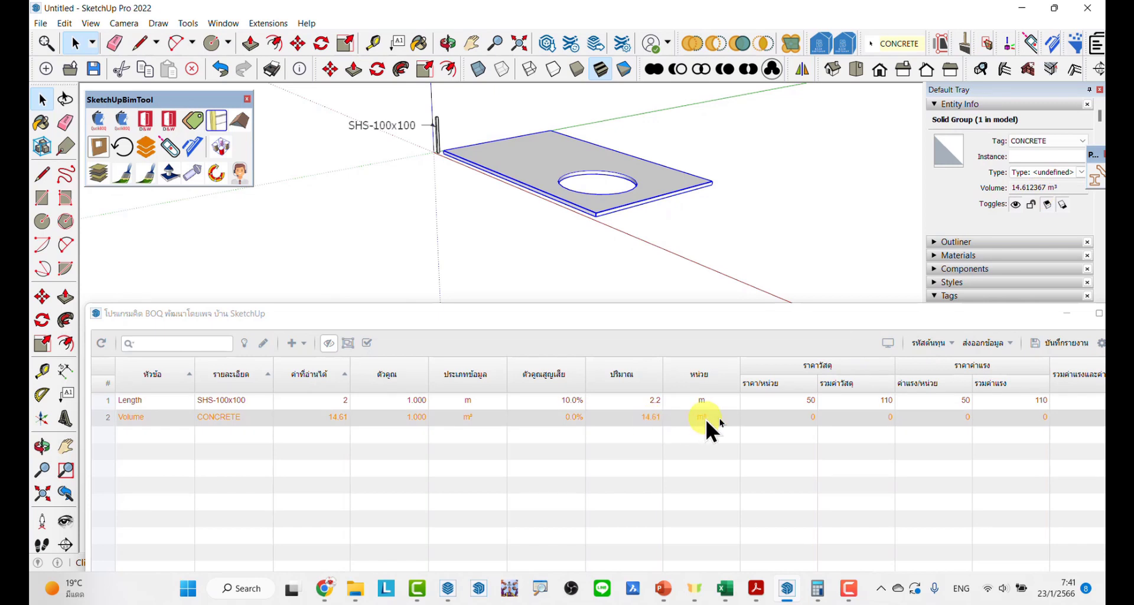
double_click(796, 414)
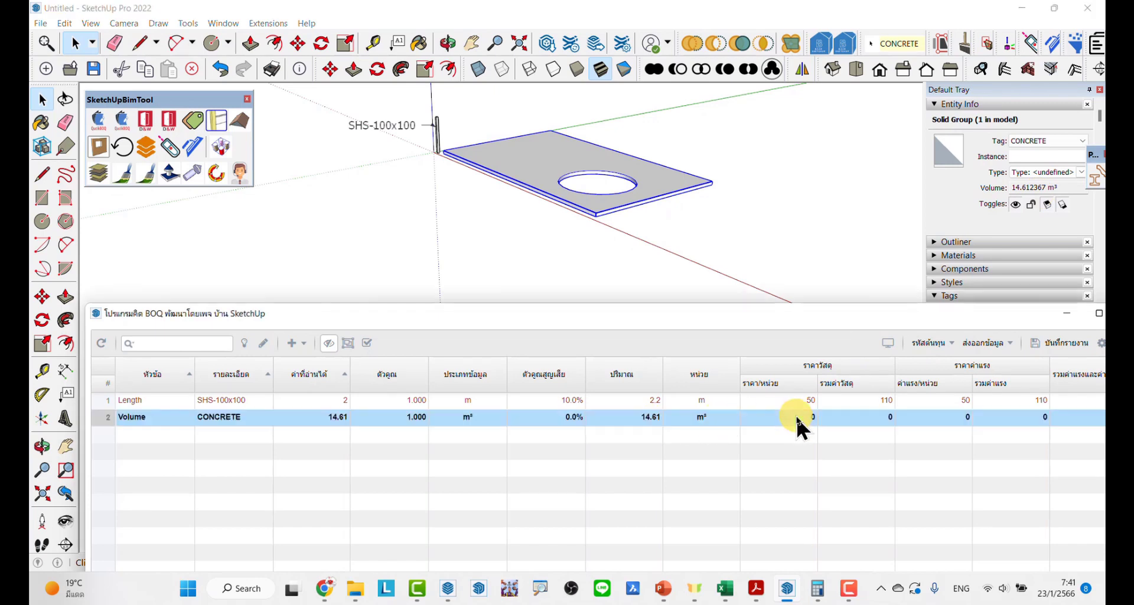
type("0")
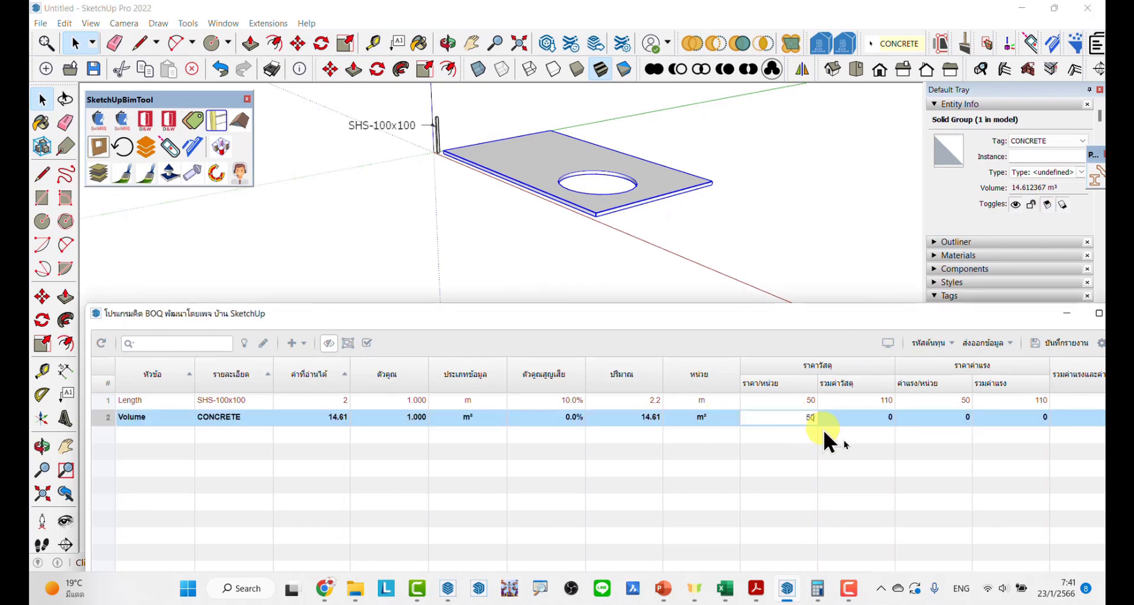
key("Return")
double_click(930, 416)
type("50")
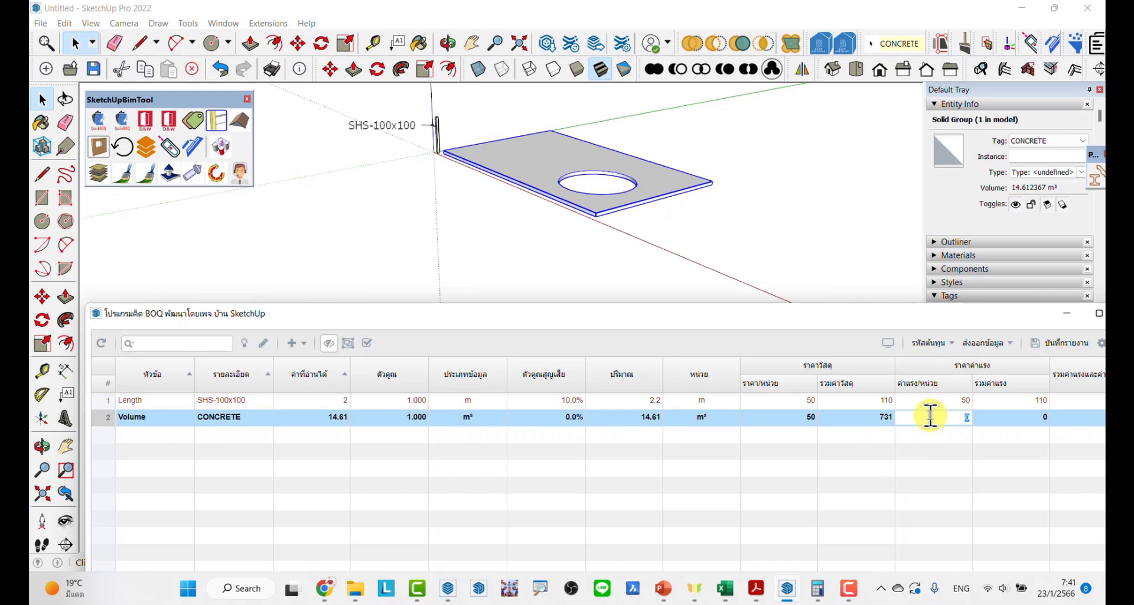
key("Return")
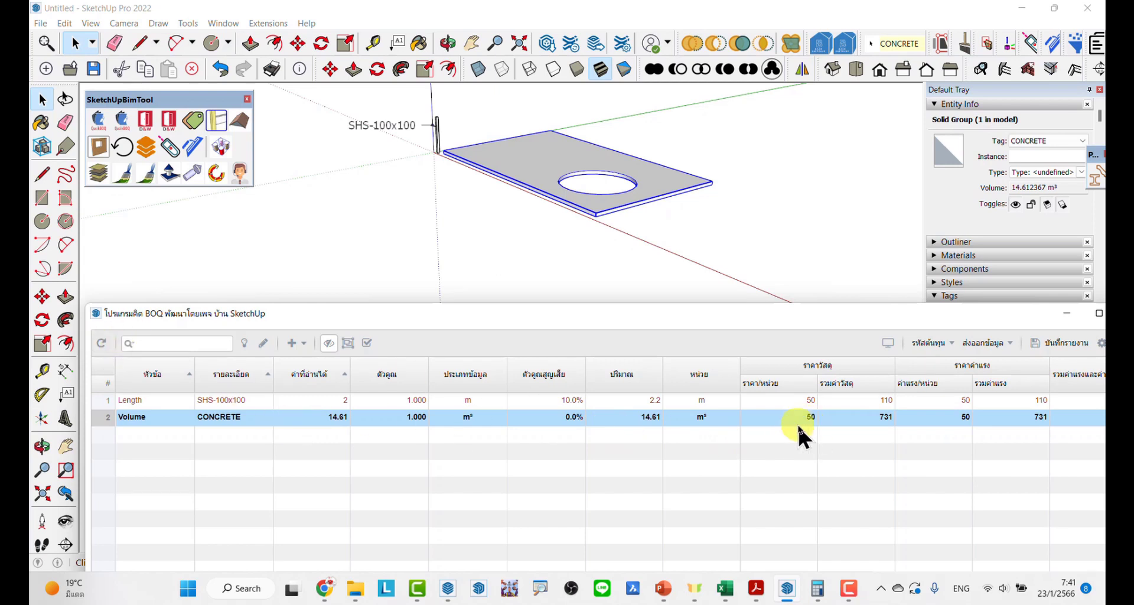
- Reposition and resize the BOQ window to show totals of 731 each and 1,461 combined
left_click_drag(928, 313, 745, 314)
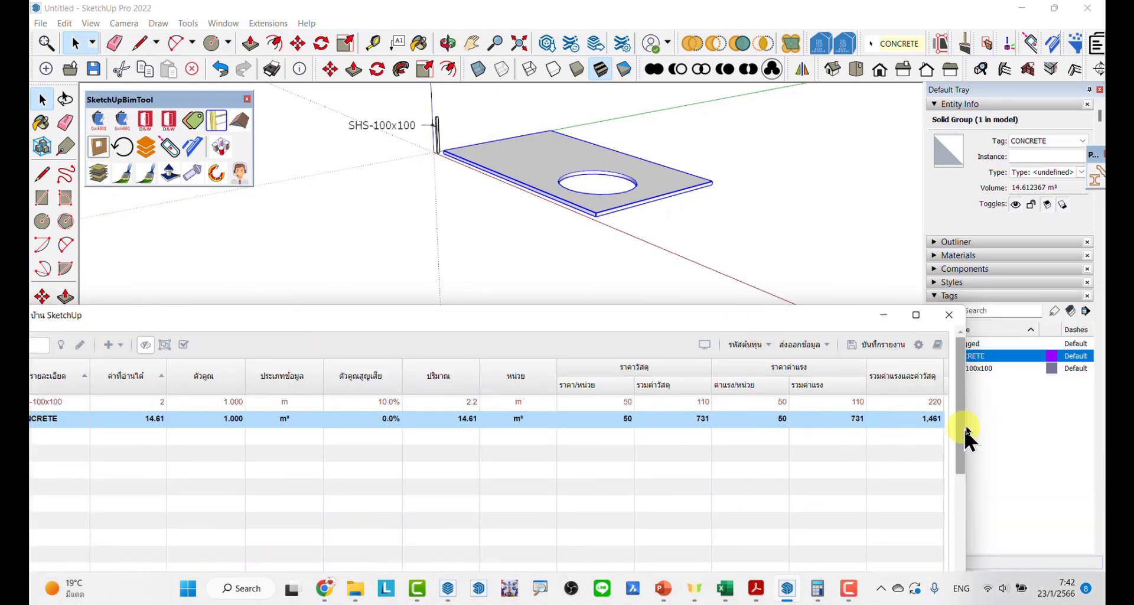
left_click_drag(965, 427, 980, 427)
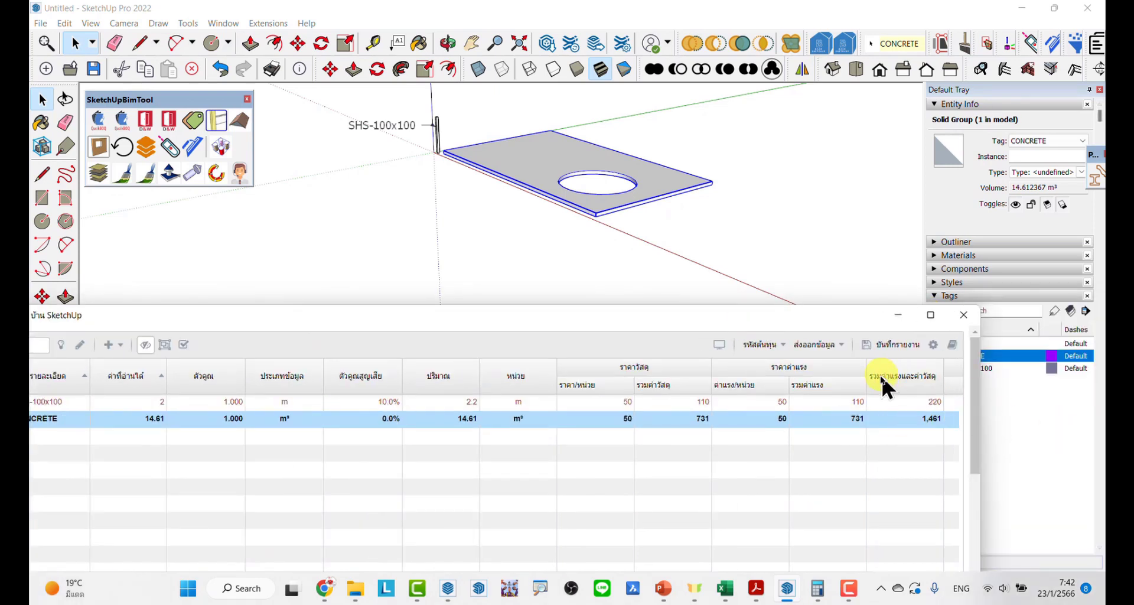
left_click_drag(943, 374, 945, 374)
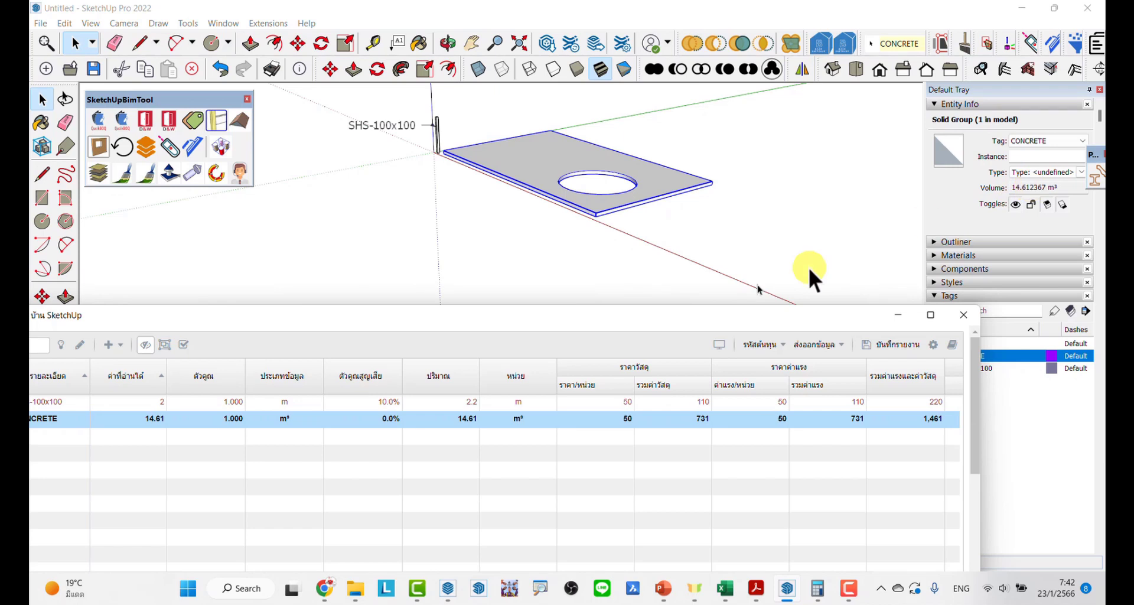
mouse_move(722, 316)
left_mouse_down()
mouse_move(713, 235)
mouse_move(774, 213)
left_mouse_up()
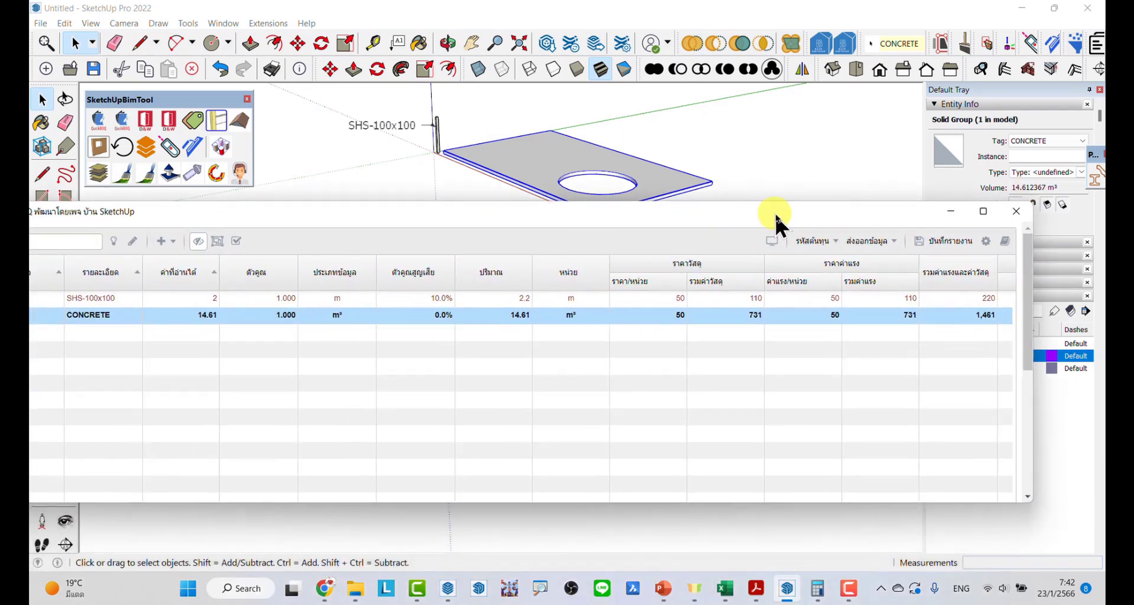
- Set the BOQ report's volume decimals to 5 so CONCRETE shows 14.61237 m³
left_click(987, 241)
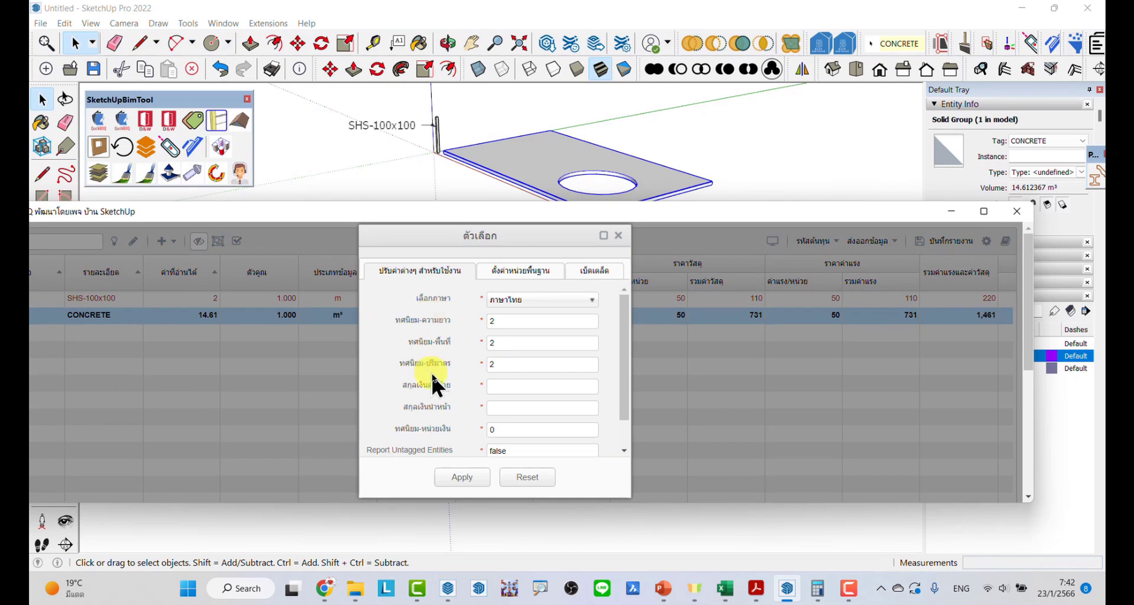
left_click(488, 362)
left_click(469, 480)
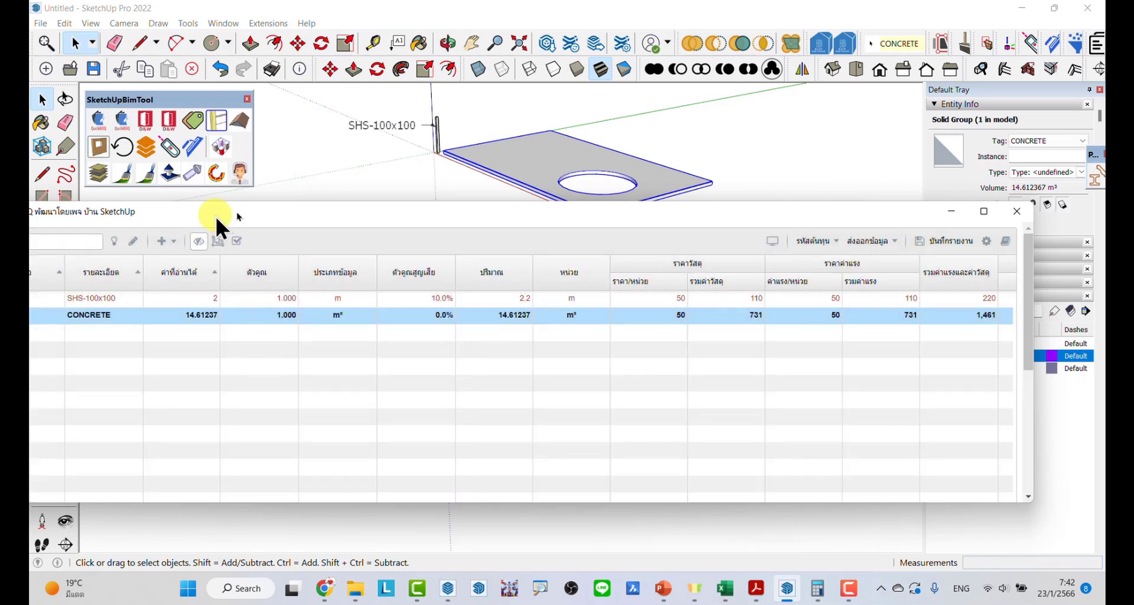
left_click_drag(216, 218, 352, 208)
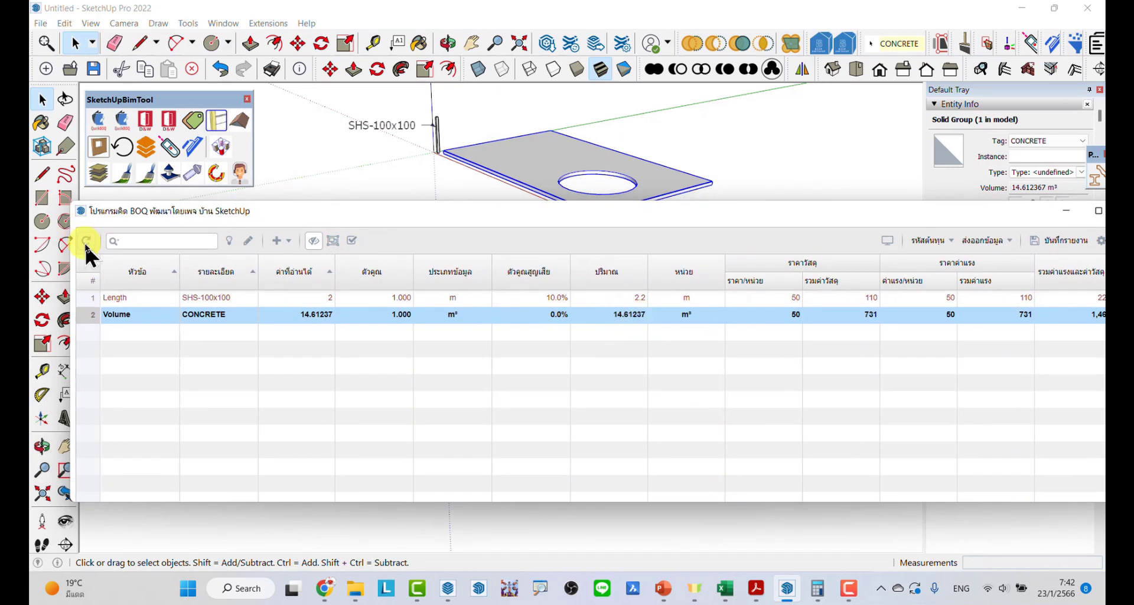
mouse_move(720, 211)
left_mouse_down()
mouse_move(577, 214)
mouse_move(587, 219)
left_mouse_up()
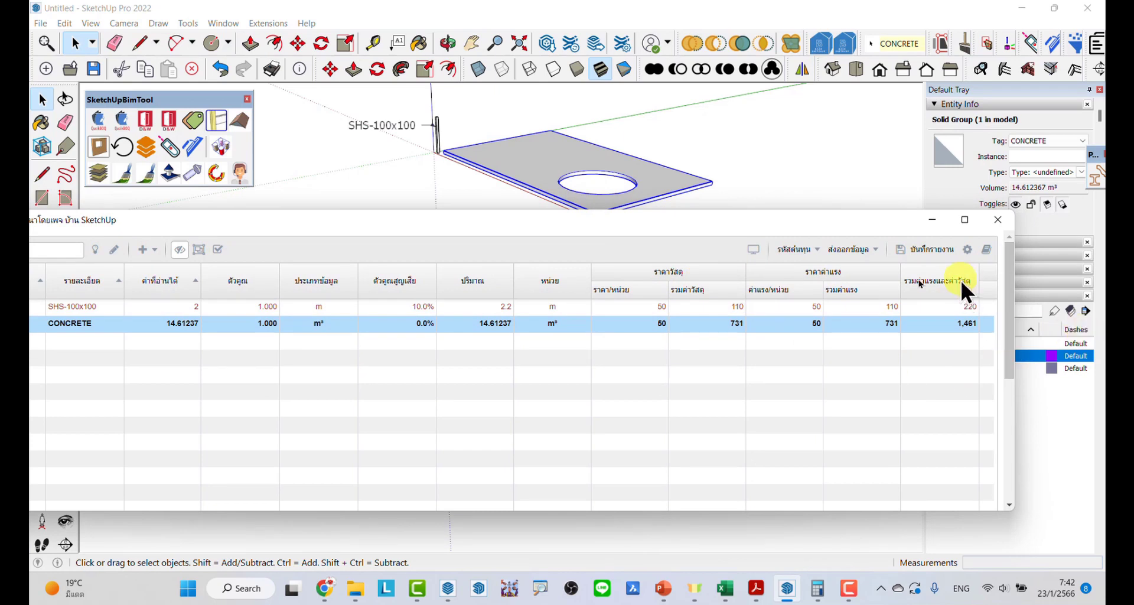
left_click(898, 274)
- Set the BOQ currency decimals to 5 and shift the report window left
left_click(967, 248)
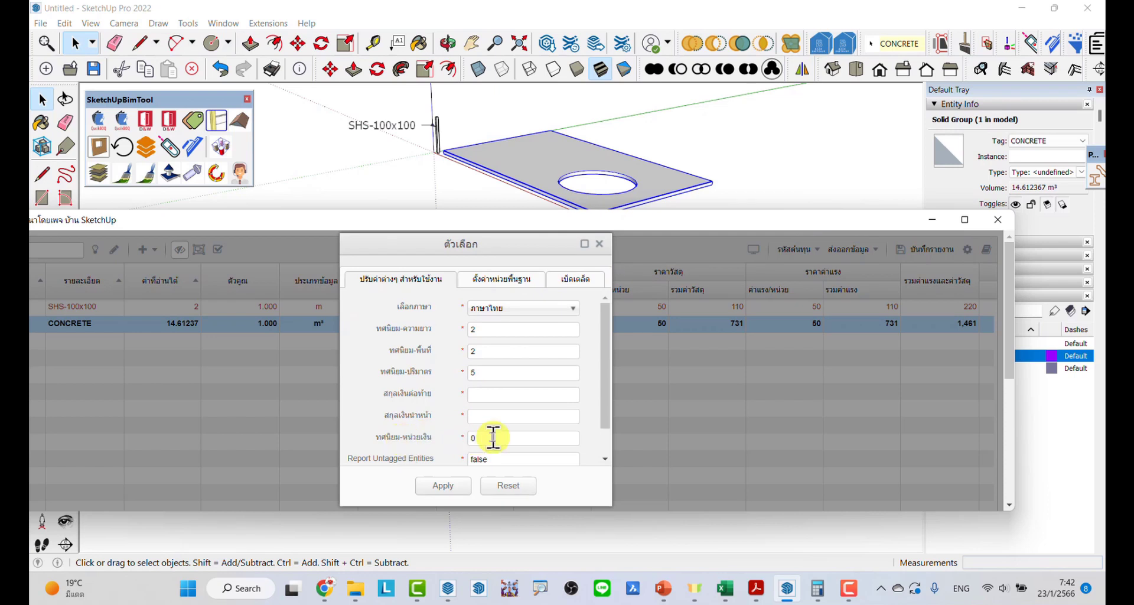
double_click(493, 437)
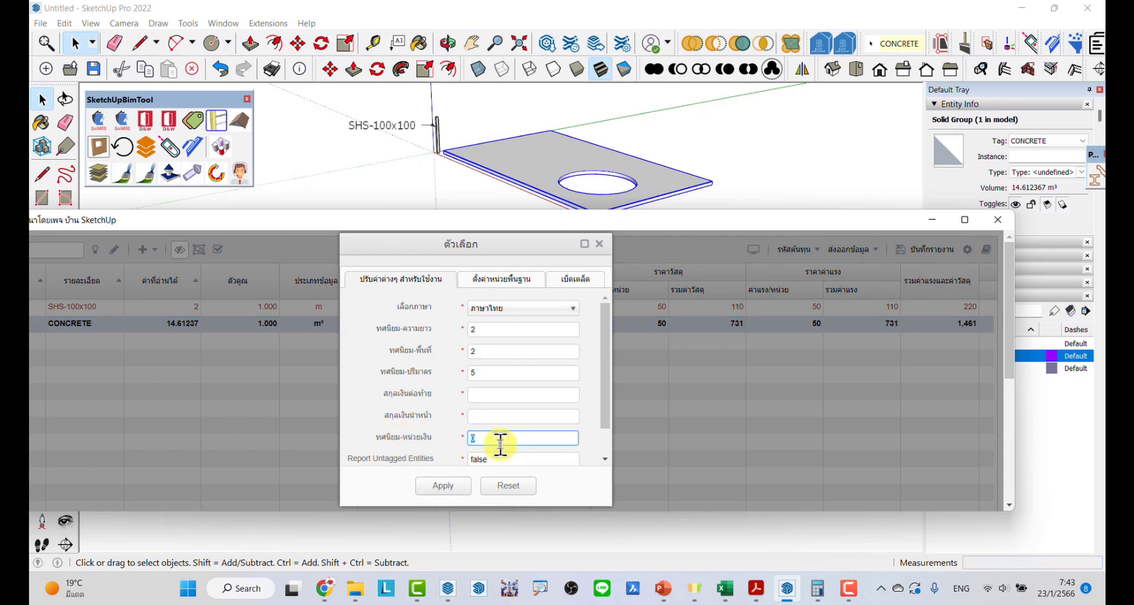
type("5")
left_click(447, 486)
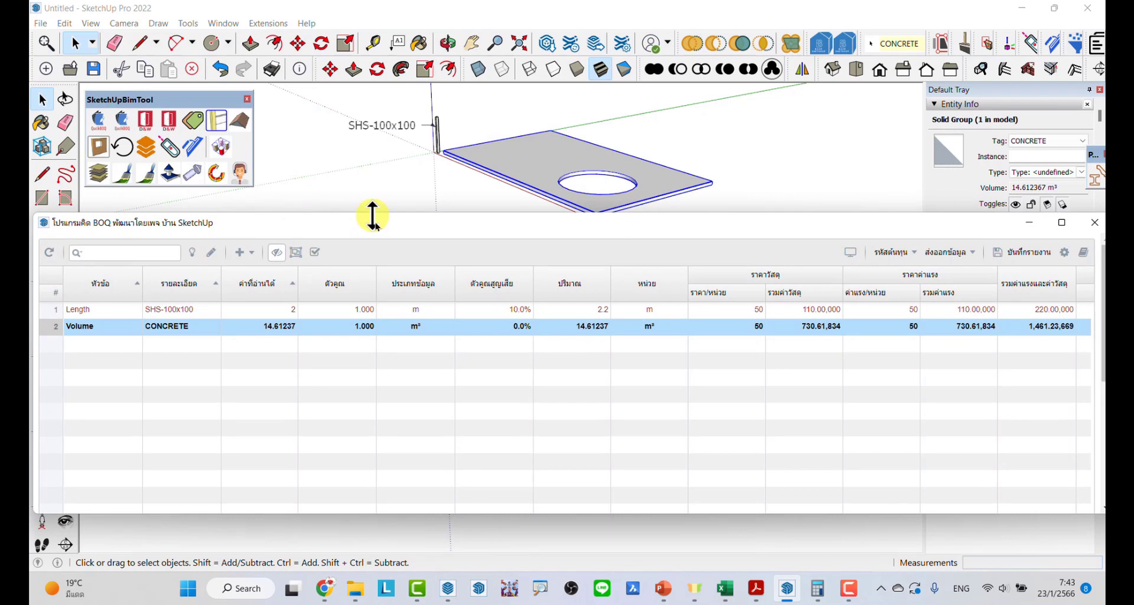
left_click_drag(373, 222, 224, 218)
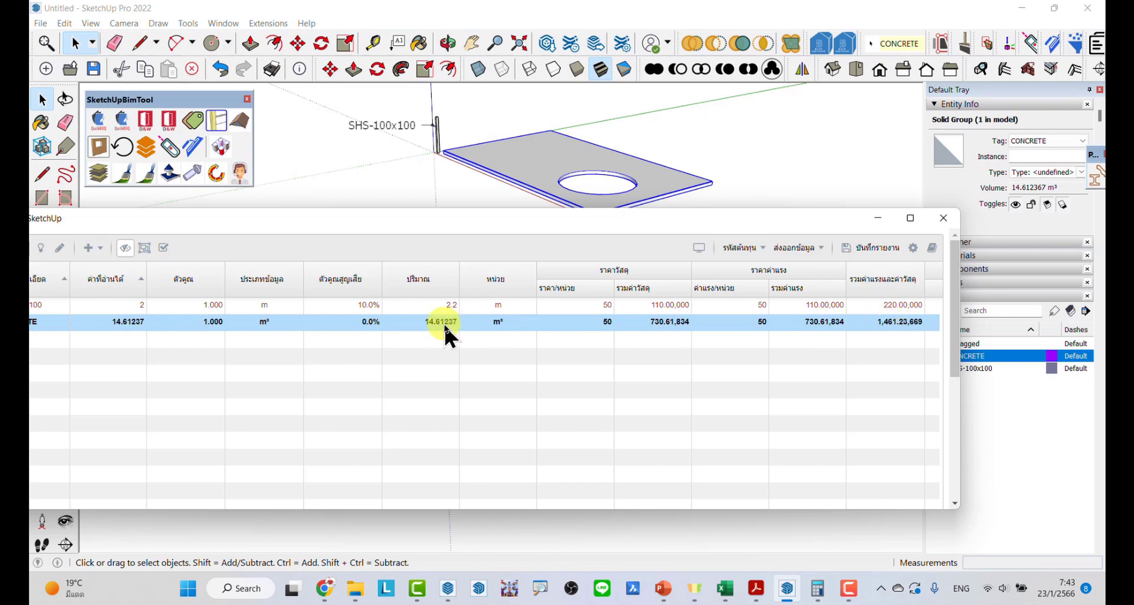
- Change volume decimals to 3 and clear the currency decimals field in the BOQ options
left_click(912, 248)
left_click(428, 370)
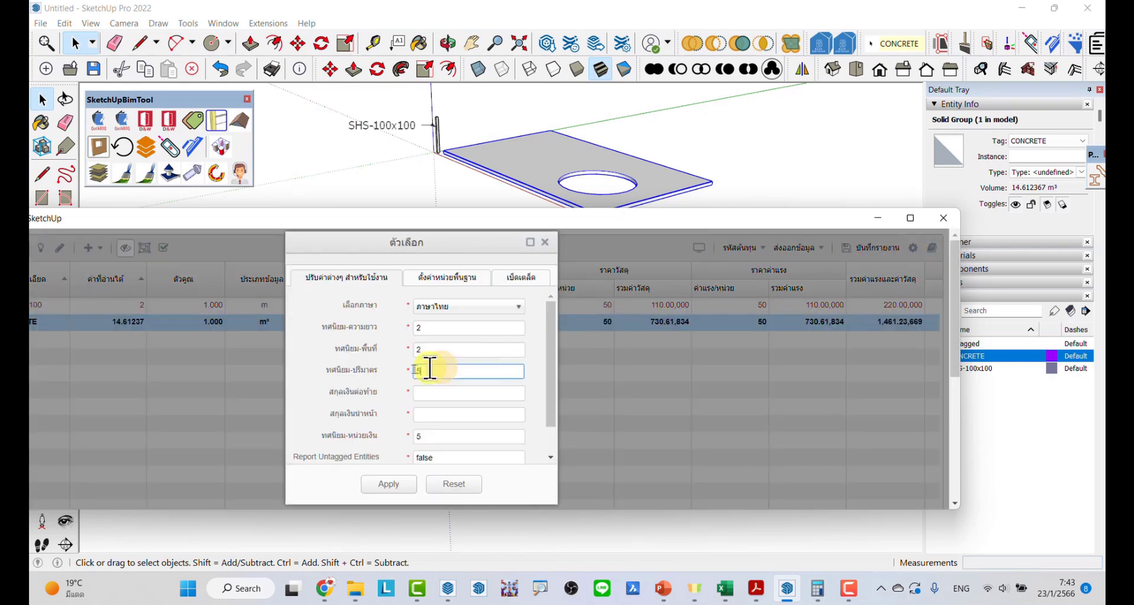
key("BackSpace")
type("3")
double_click(417, 435)
key("BackSpace")
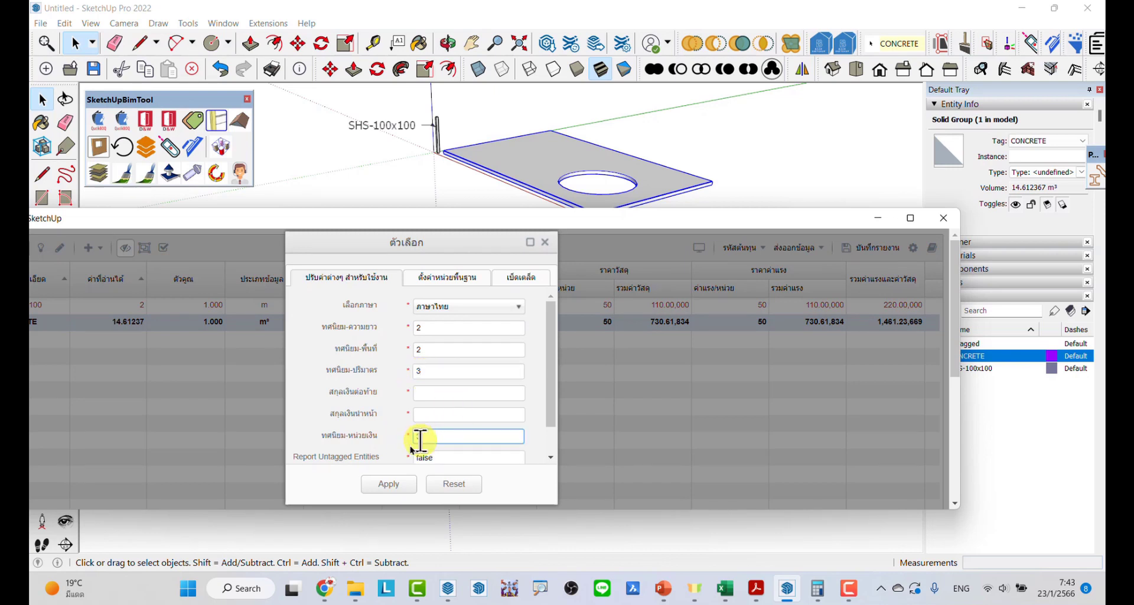
type("3")
left_click(393, 488)
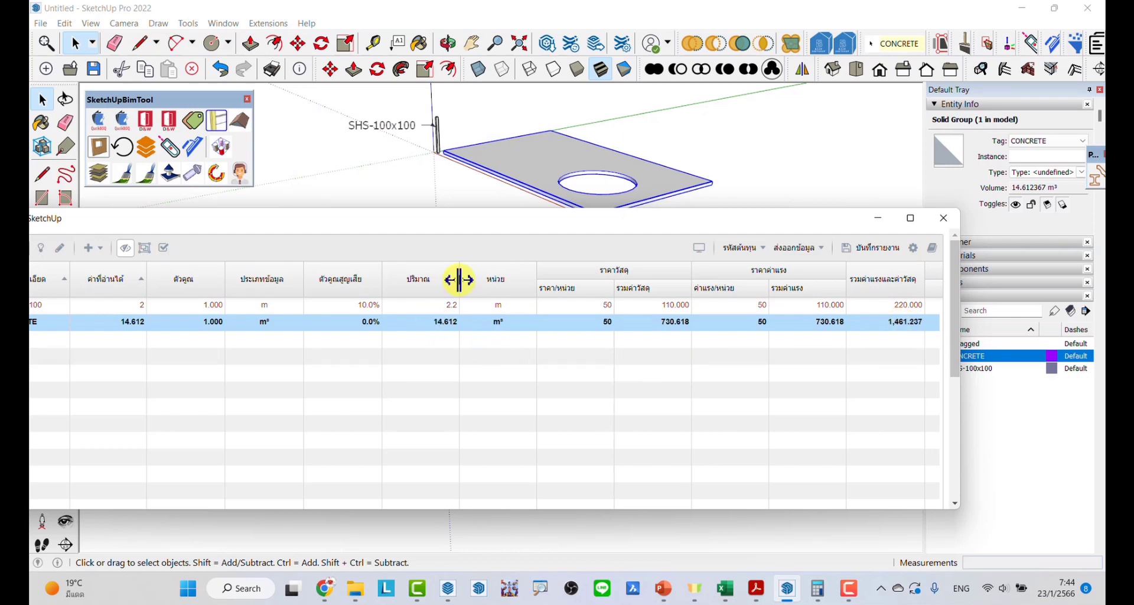
- Resize the ปริมาณ quantity column and move the BOQ window down below the model
left_click_drag(460, 279, 462, 280)
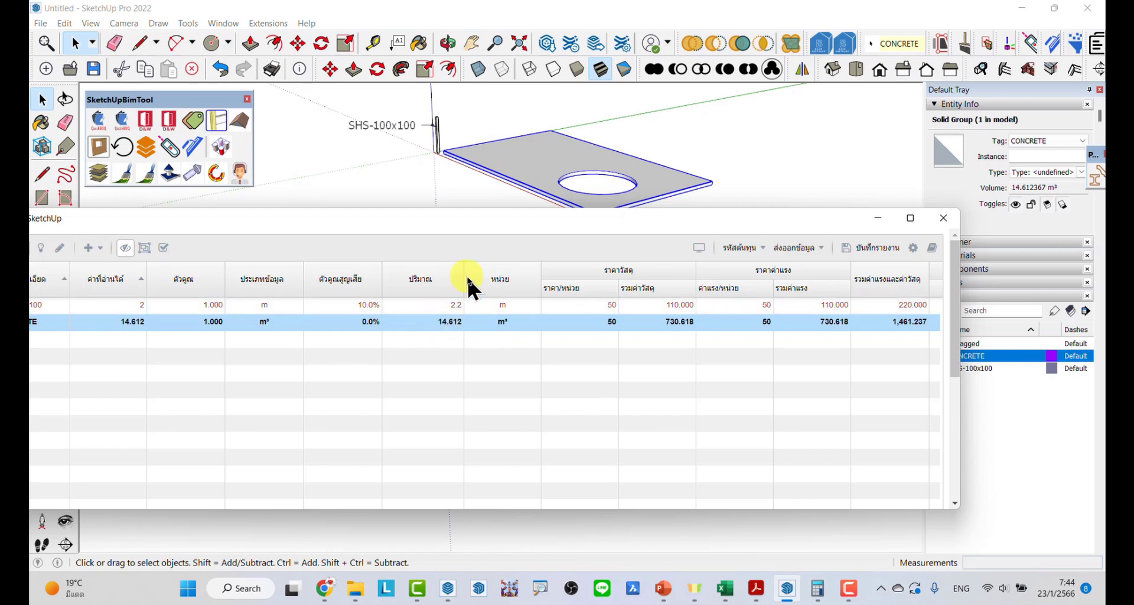
left_click_drag(464, 282, 459, 283)
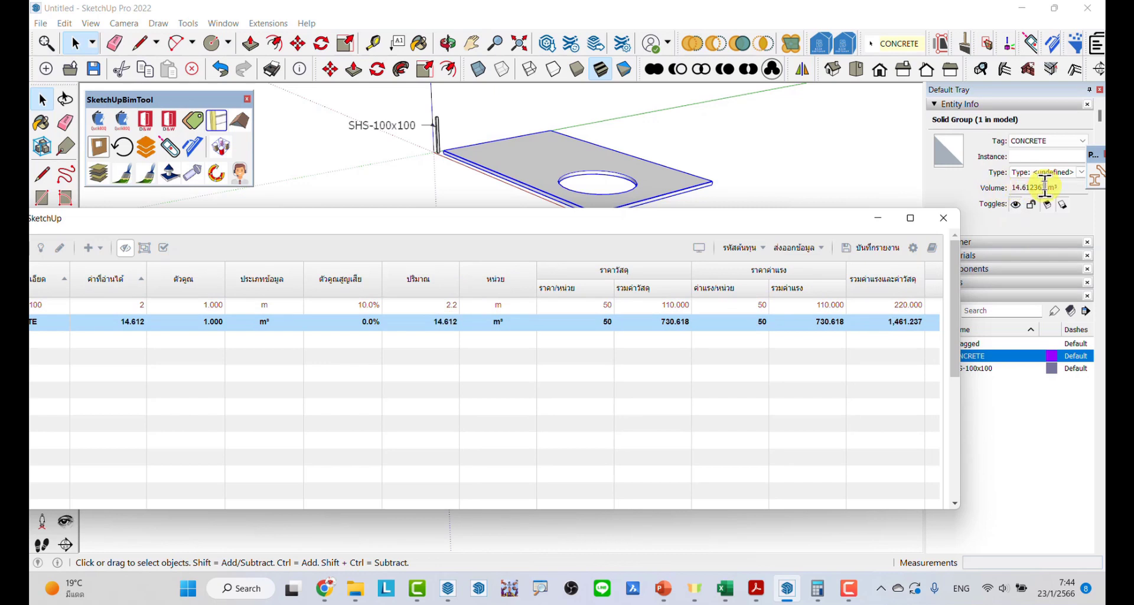
left_click_drag(553, 224, 696, 282)
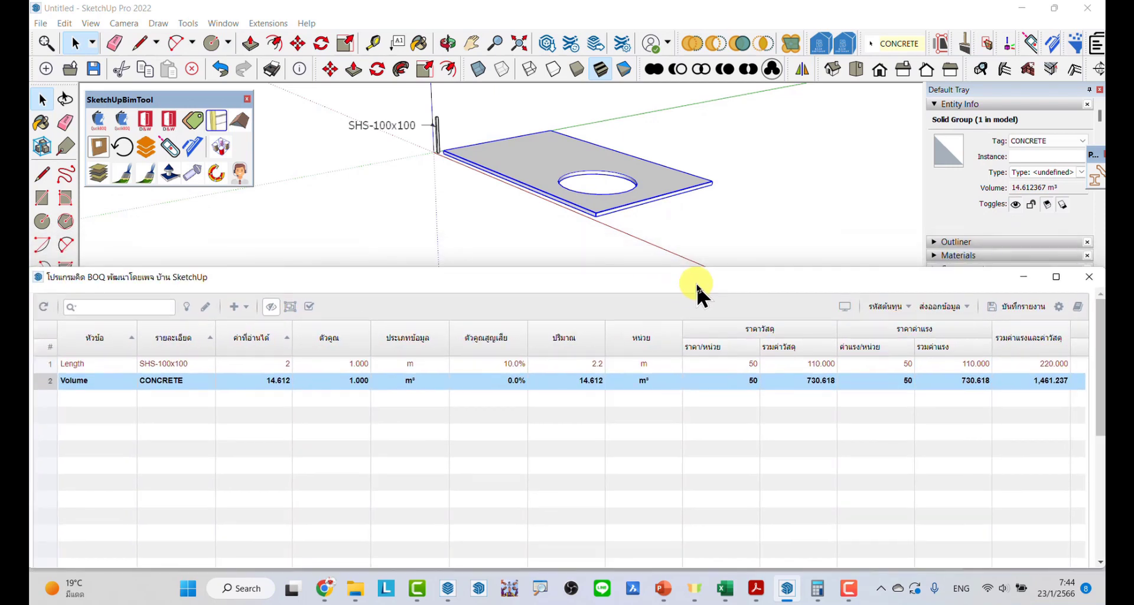